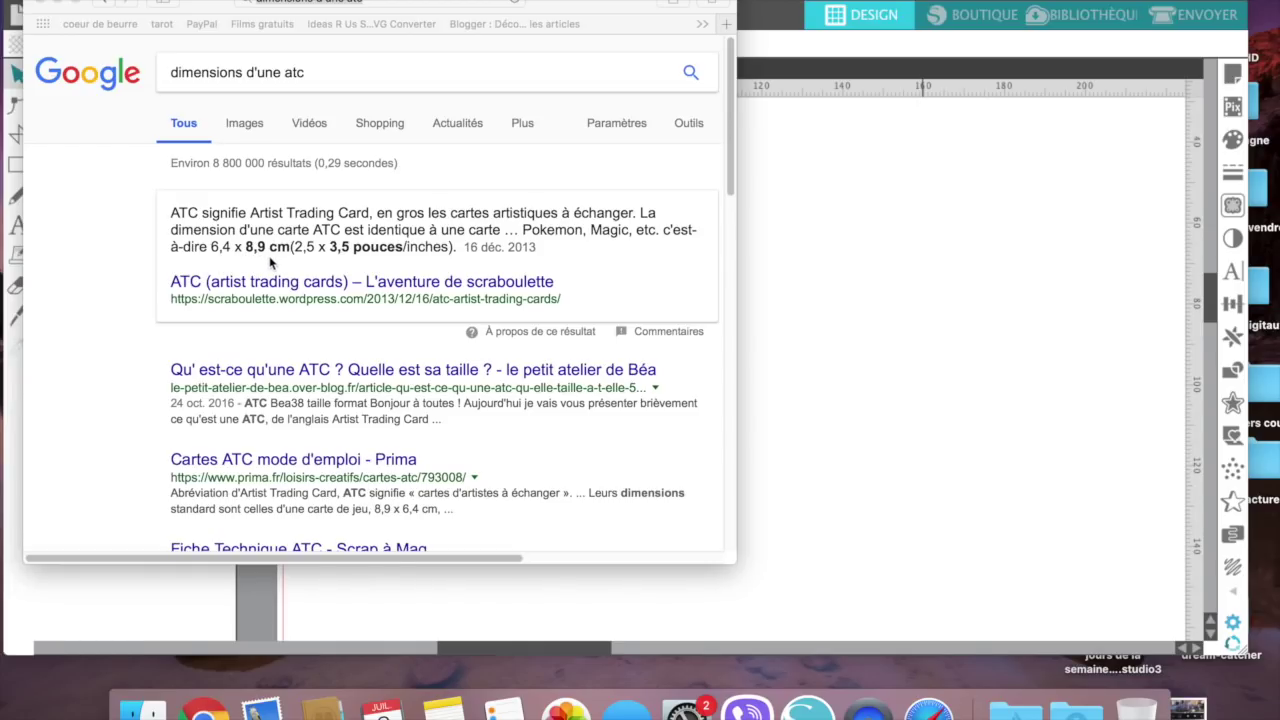
Step: Dismiss the browser search results, reposition the Silhouette Studio window and fit the full cutting mat of ATC.studio3 in view
click(45, 5)
drag(700, 14, 878, 14)
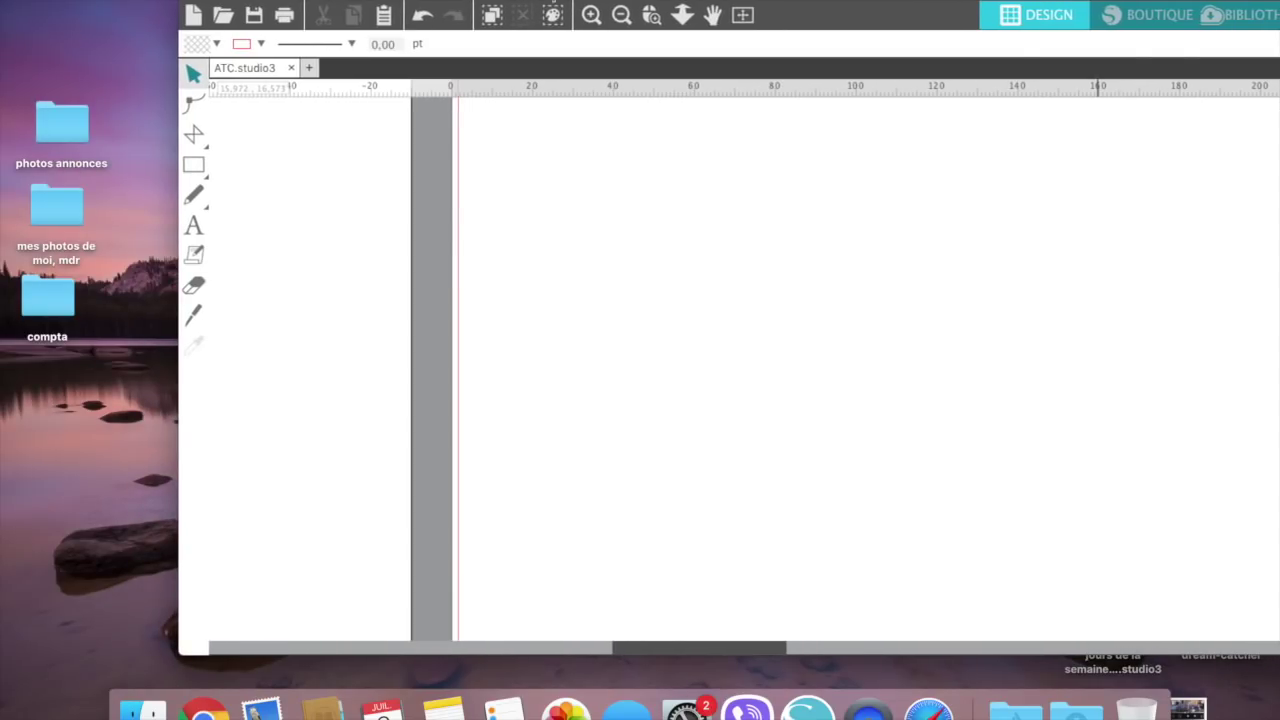
click(745, 16)
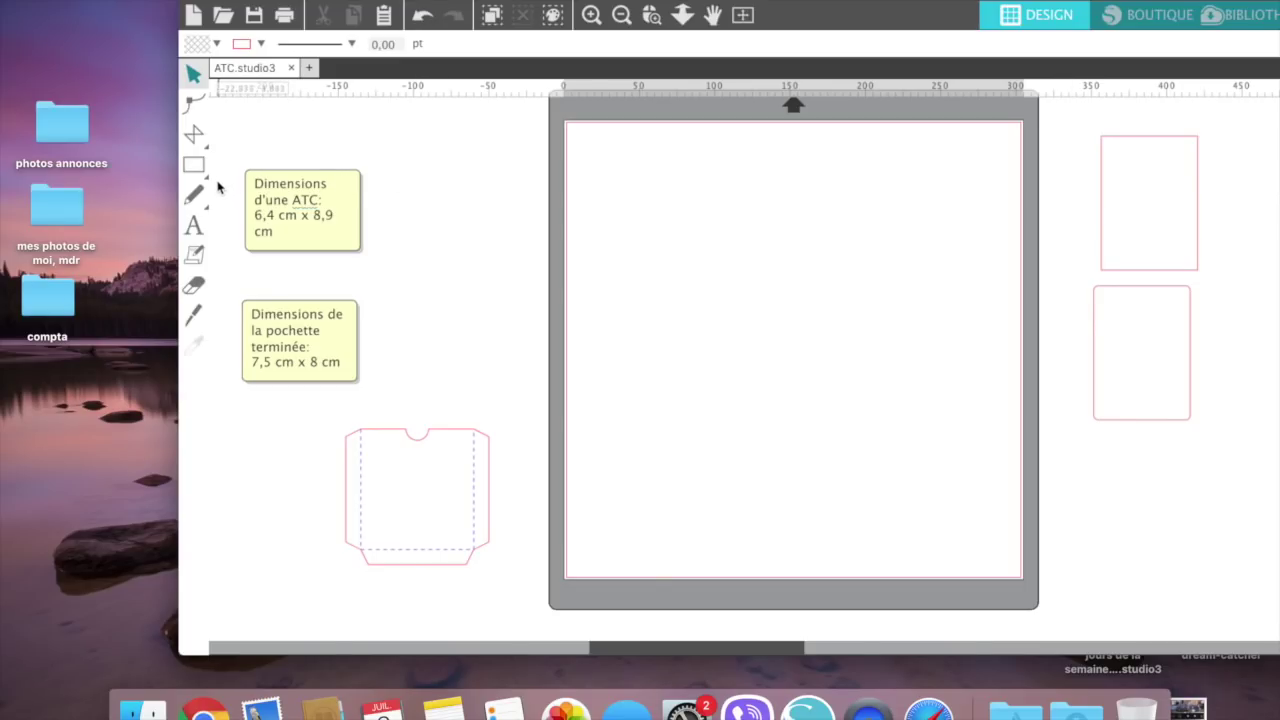
Step: Draw a square-cornered rectangle about 8.26 cm wide and 9.97 cm high near the page's upper-left corner
mouse_move(194, 166)
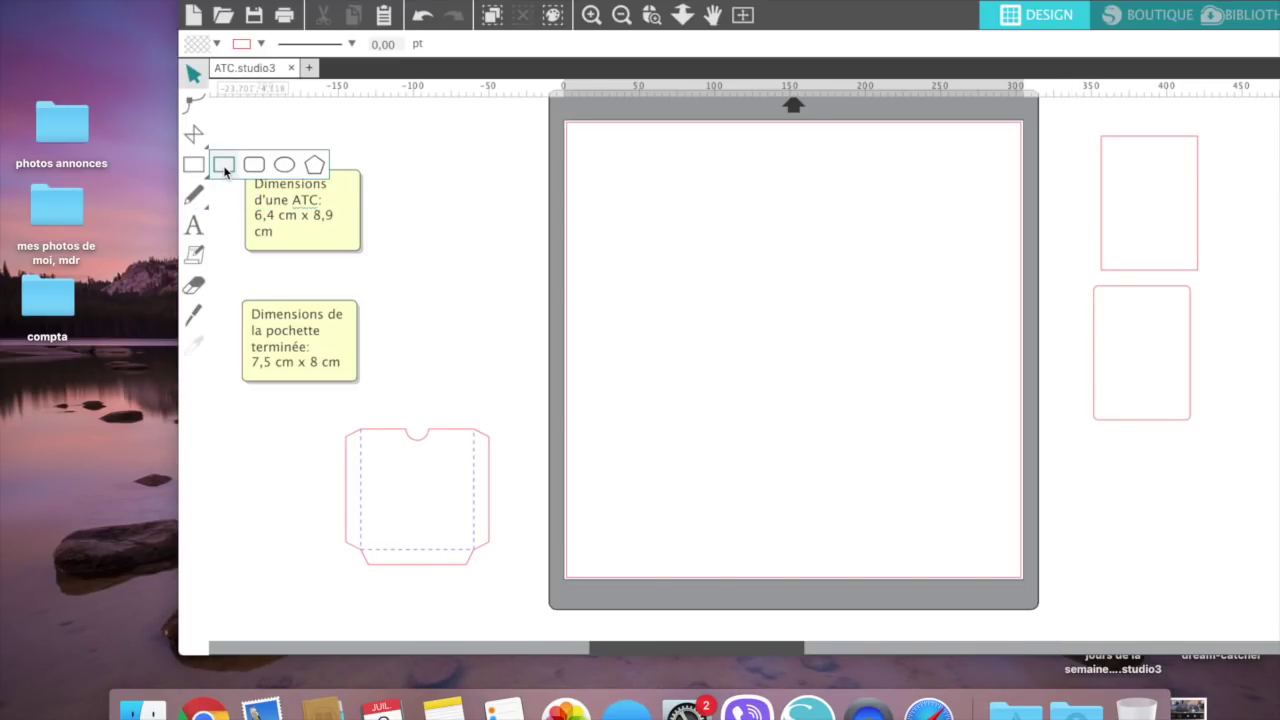
click(224, 167)
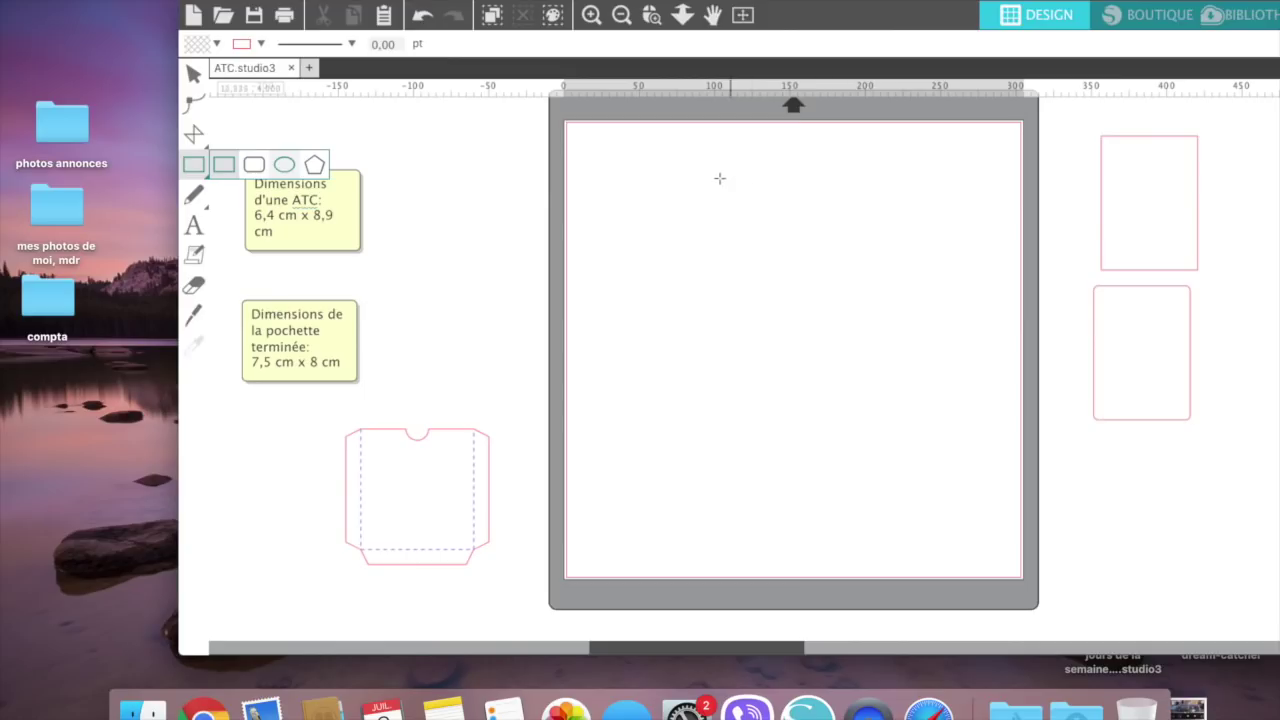
drag(592, 157, 717, 311)
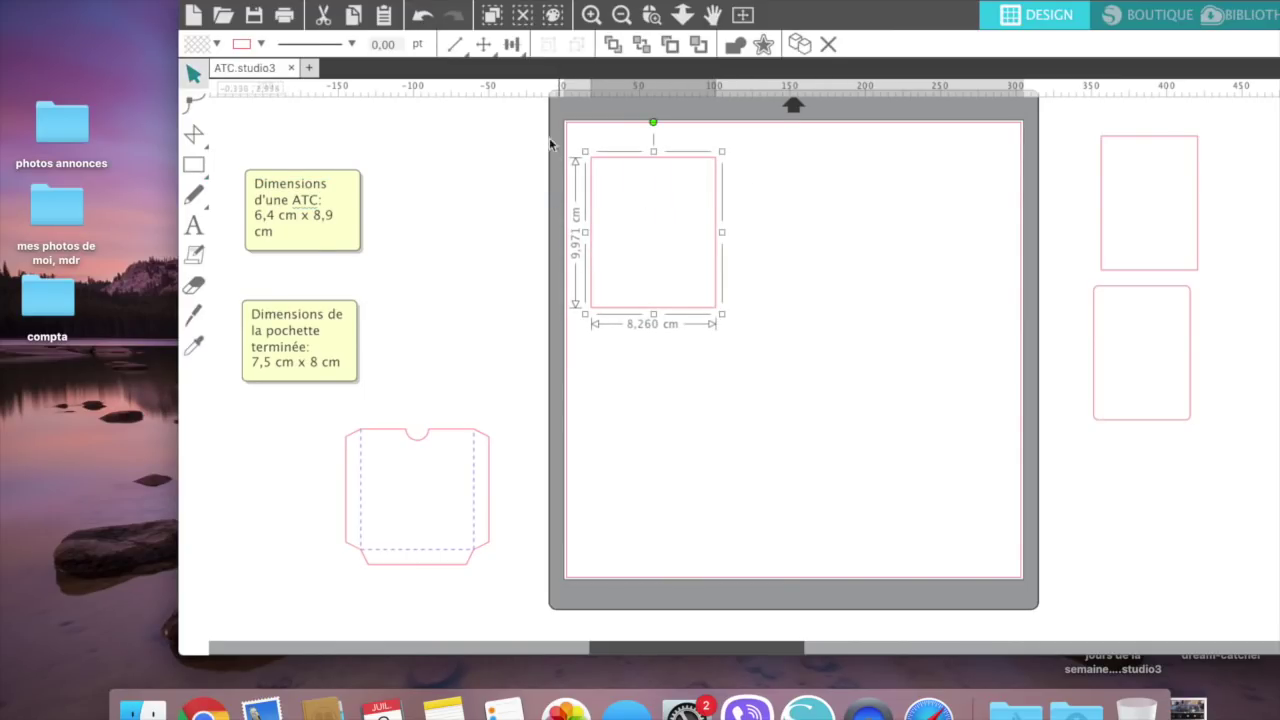
Step: Set the rectangle's width to 6.4 cm and its height to 8.9 cm, and deselect it
mouse_move(458, 45)
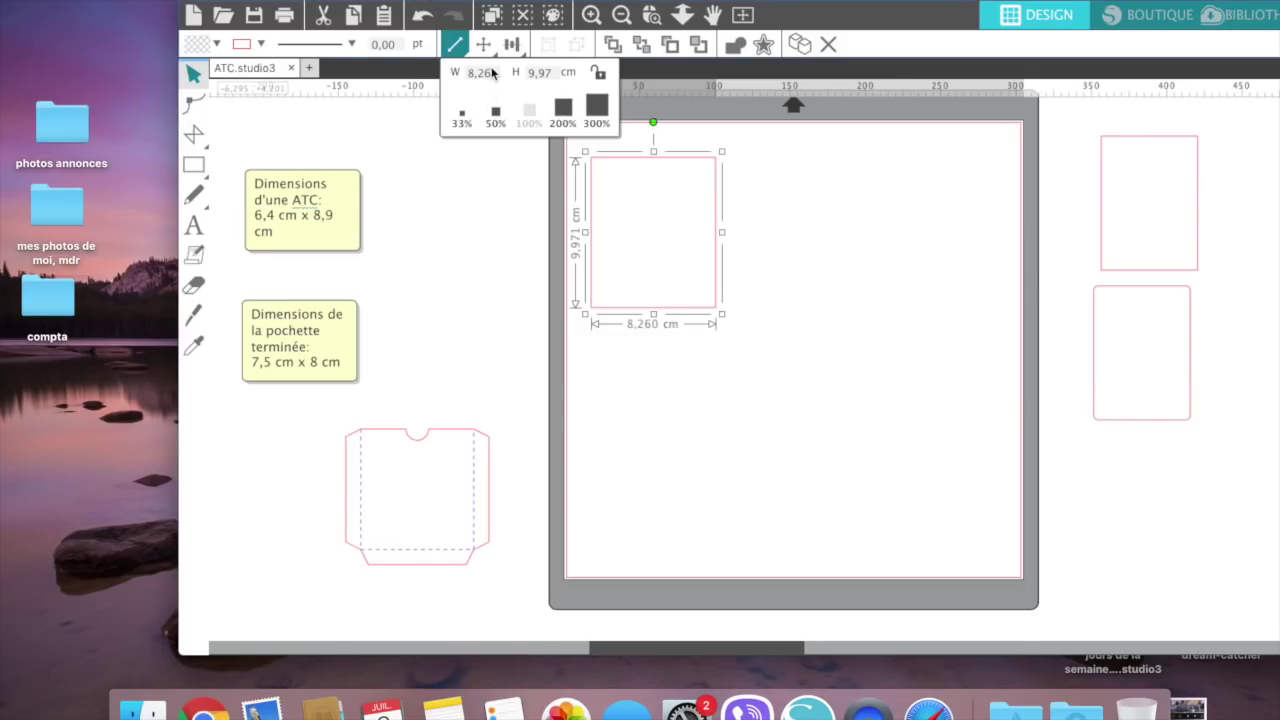
drag(492, 72, 464, 78)
text(6,4)
key(Tab)
text(8,9)
key(Return)
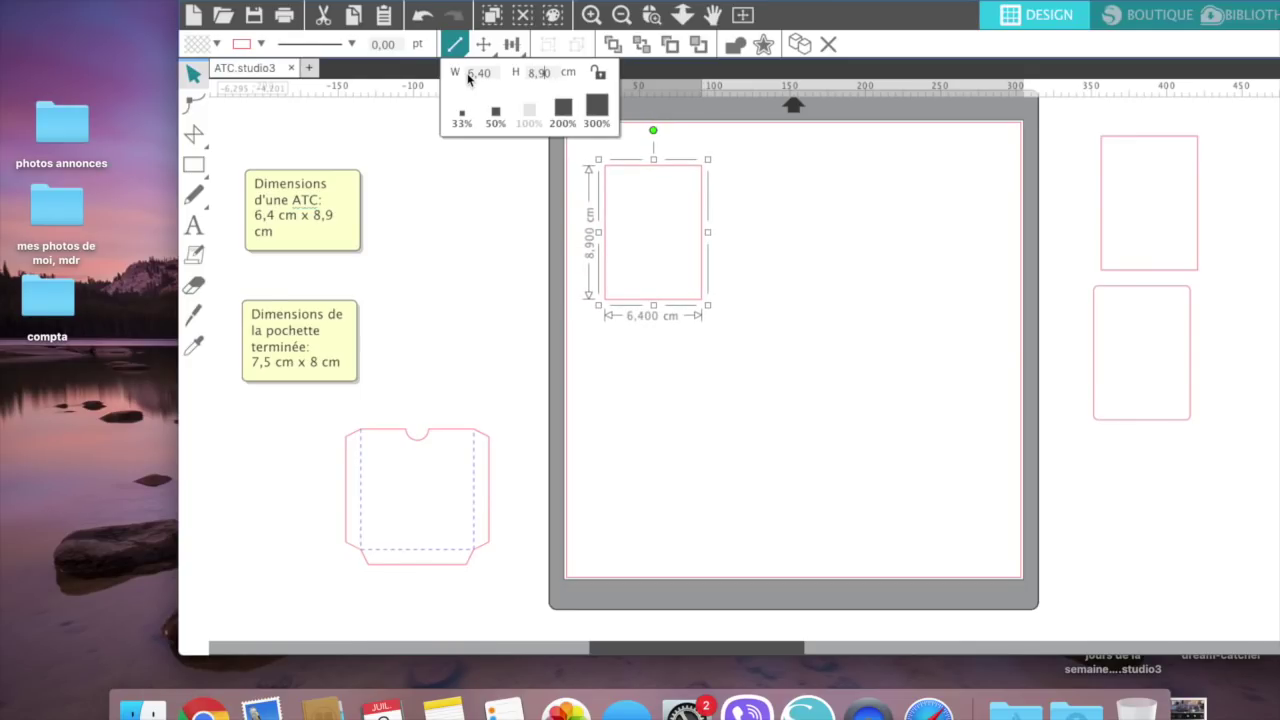
click(831, 298)
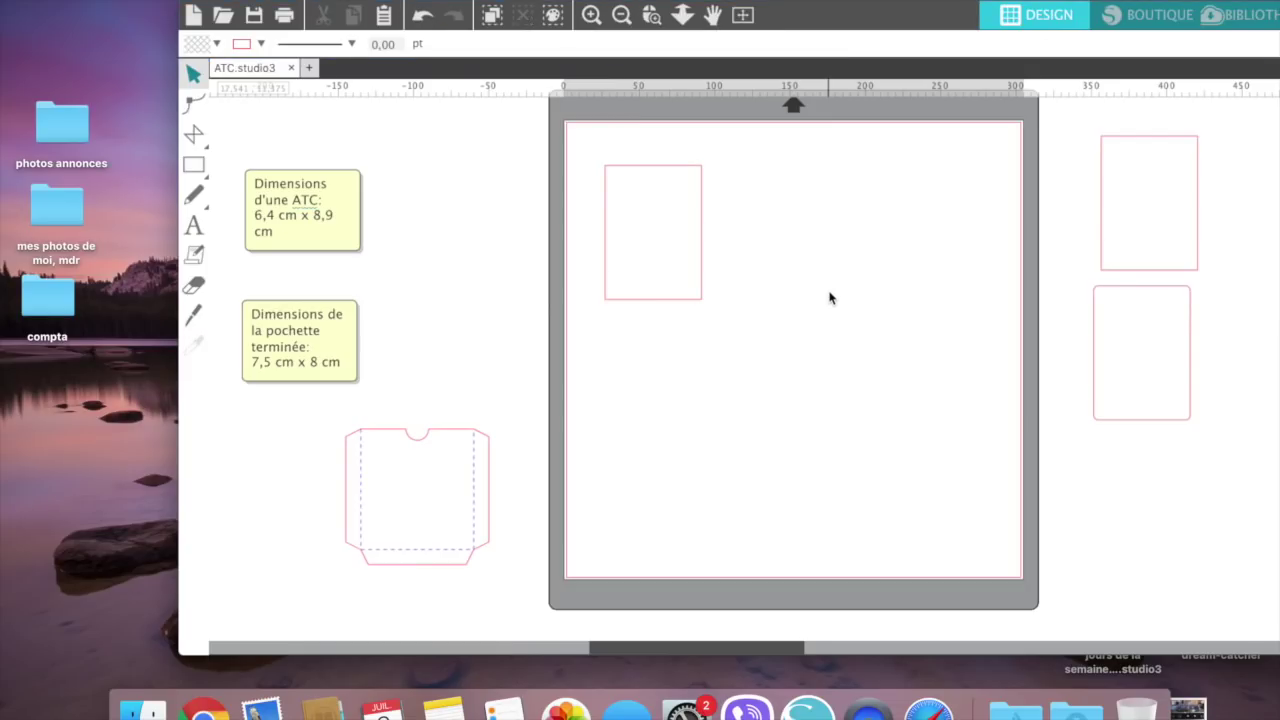
Step: Duplicate the 6.4 x 8.9 cm rectangle, nudge the copy sideways, and delete that copy
click(677, 303)
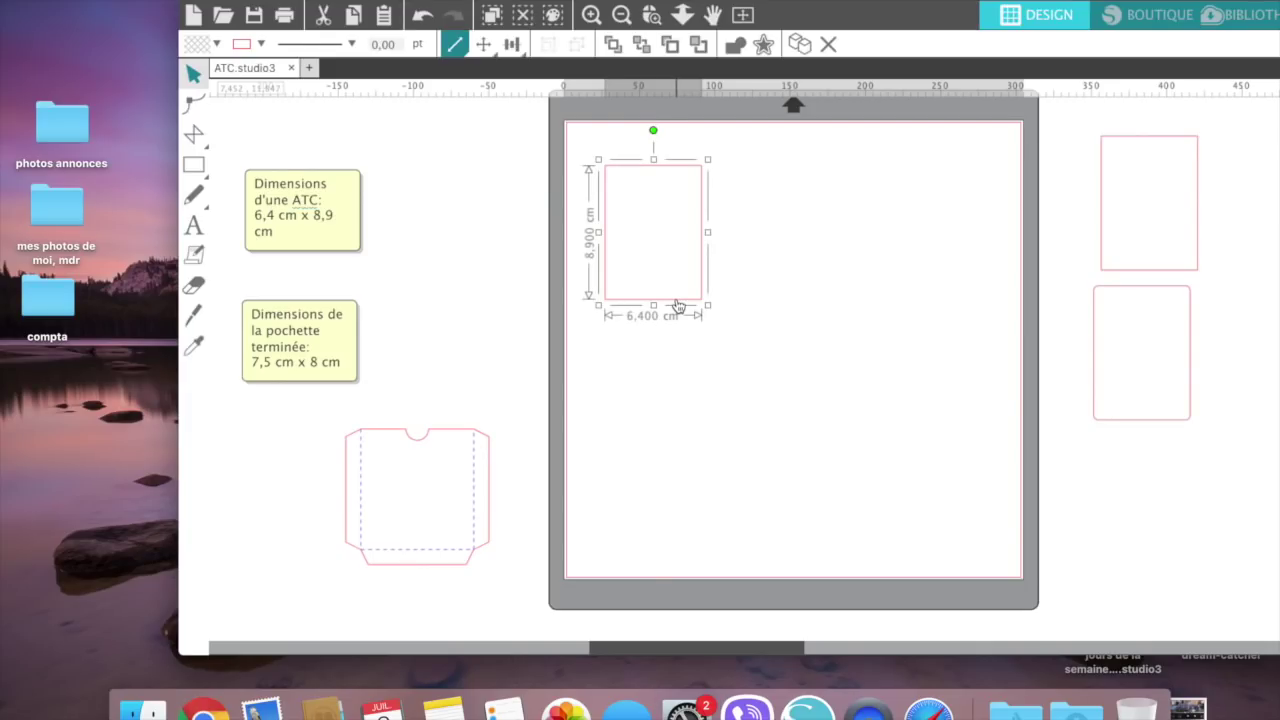
key(super+d)
key(Right)
key(Right)
key(Right)
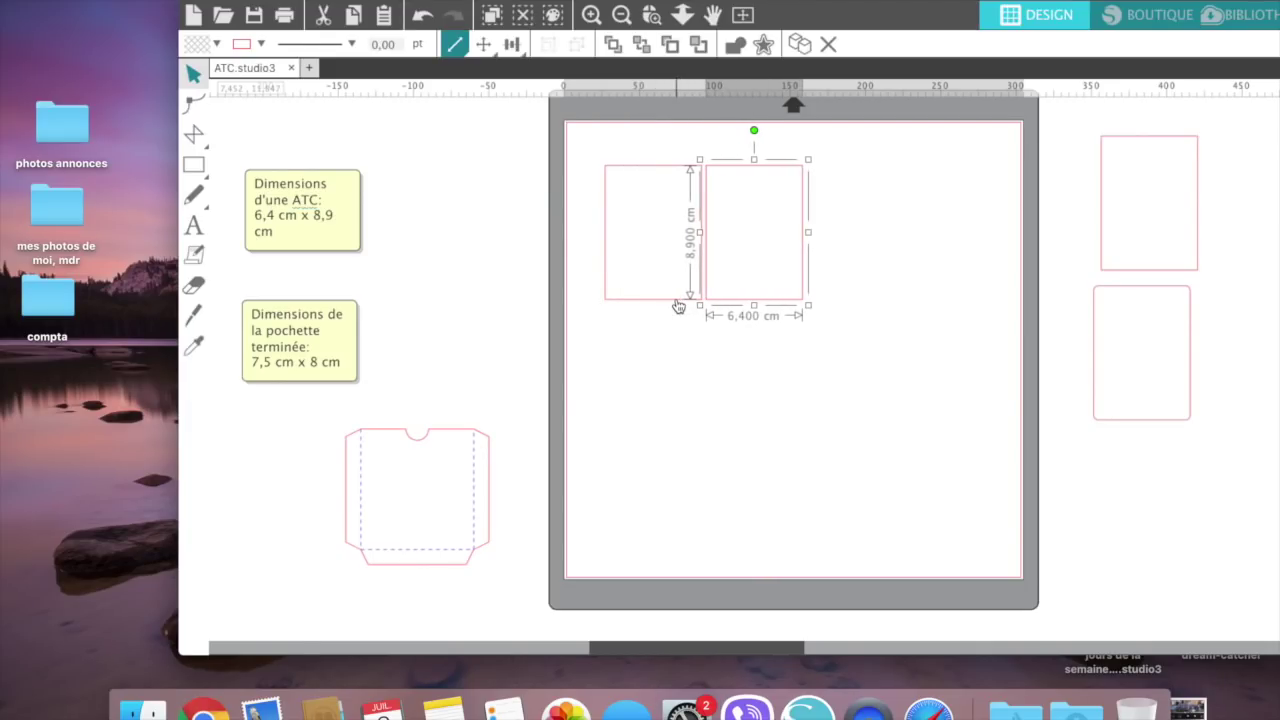
key(Delete)
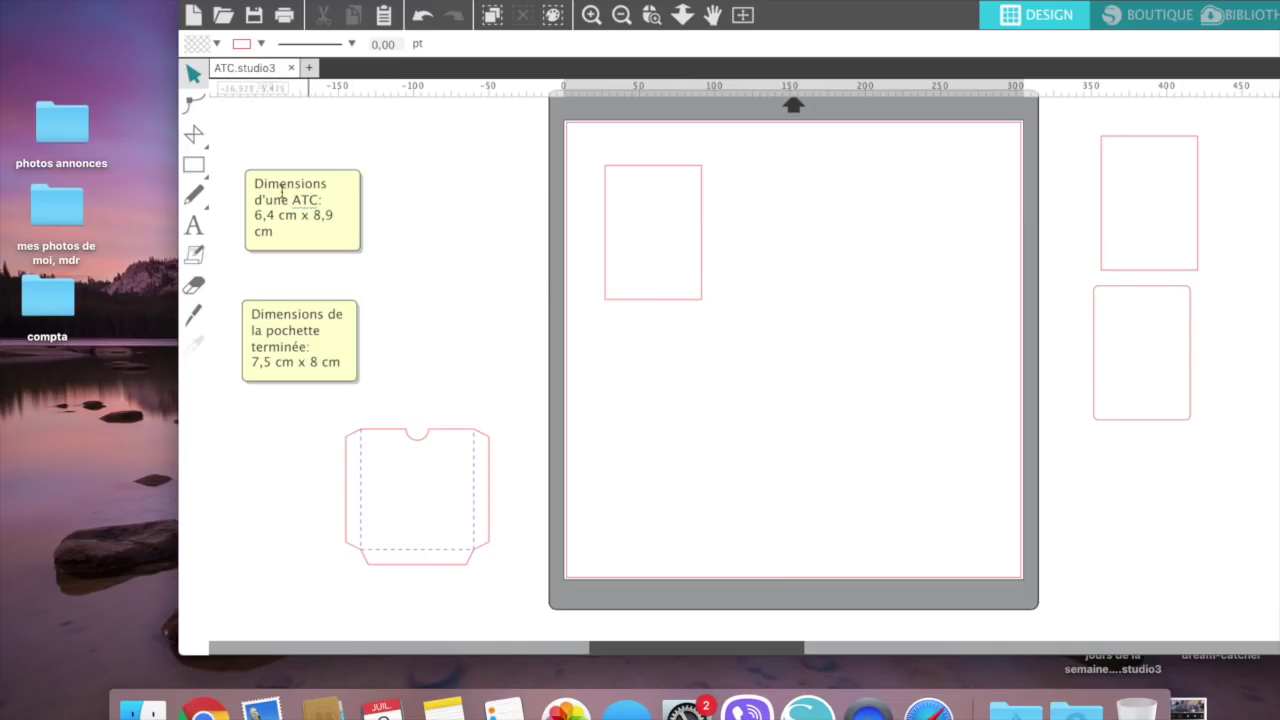
Step: Draw a rounded rectangle about 5.72 cm wide and 9.20 cm high beside the first card shape
mouse_move(190, 165)
click(255, 165)
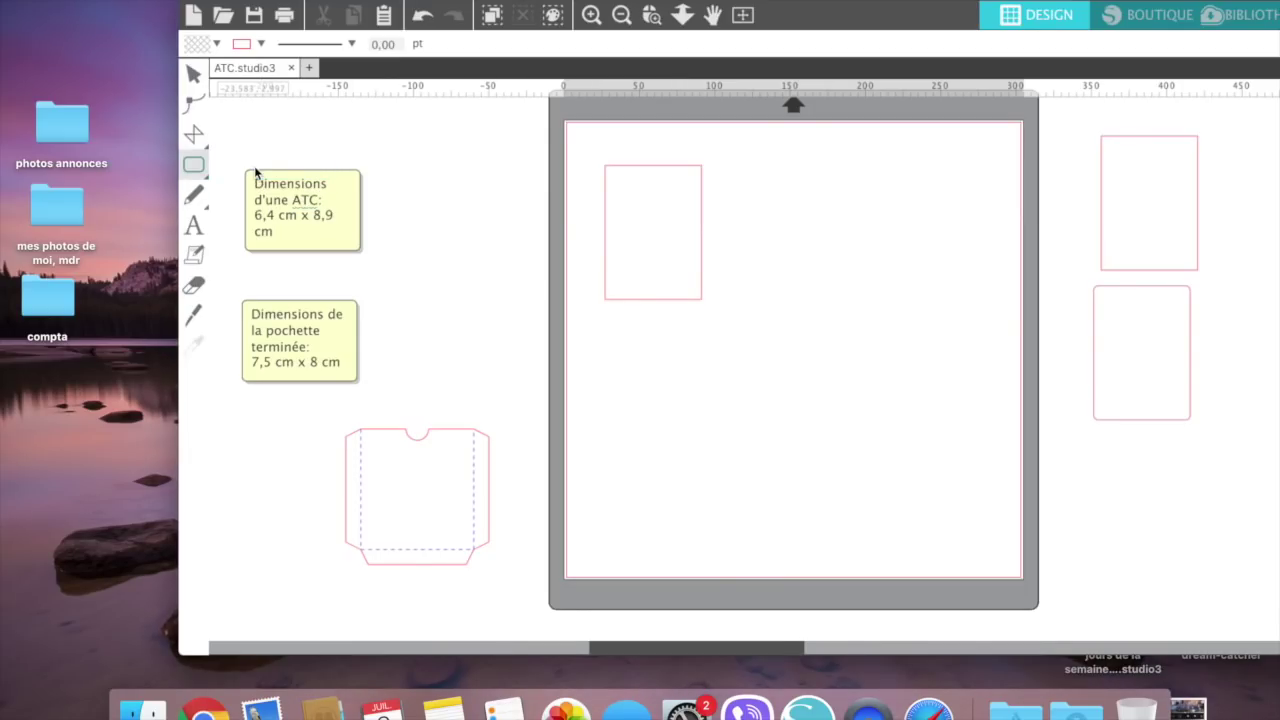
drag(769, 164, 856, 301)
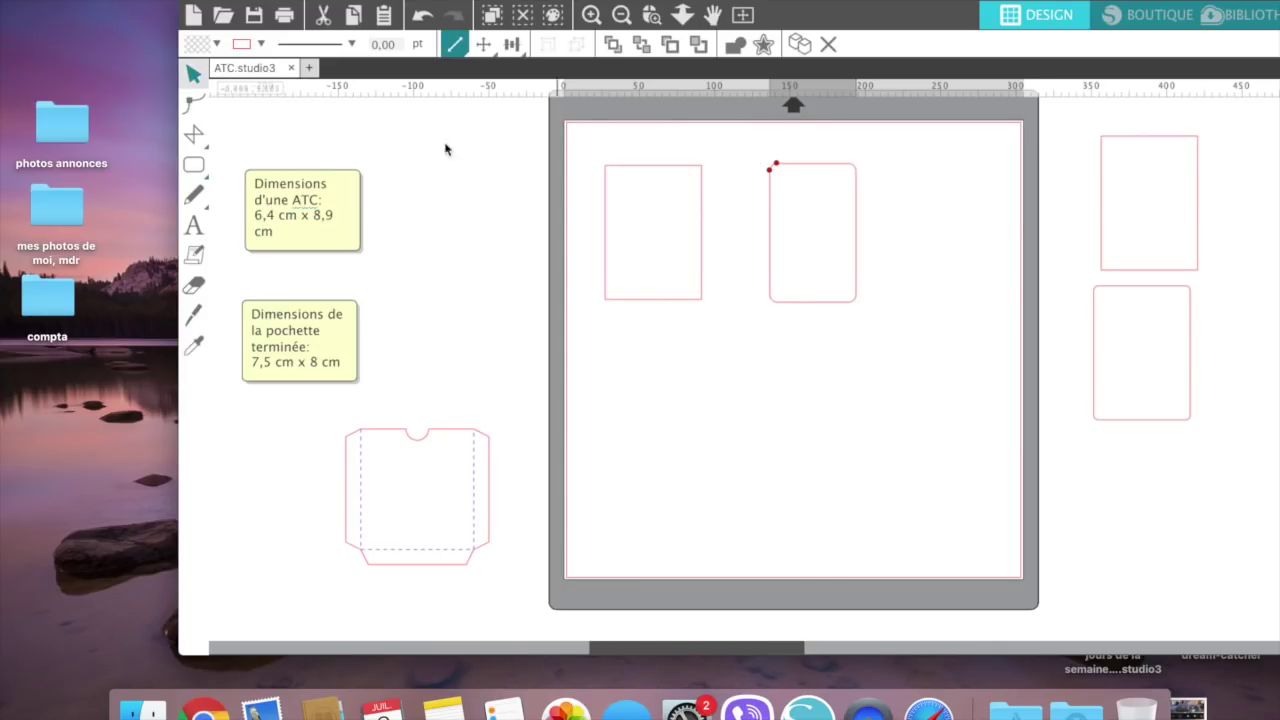
Step: Set the rounded rectangle's width to 6.4 cm and its height to 8.9 cm, and deselect it
click(453, 46)
click(453, 46)
mouse_move(453, 48)
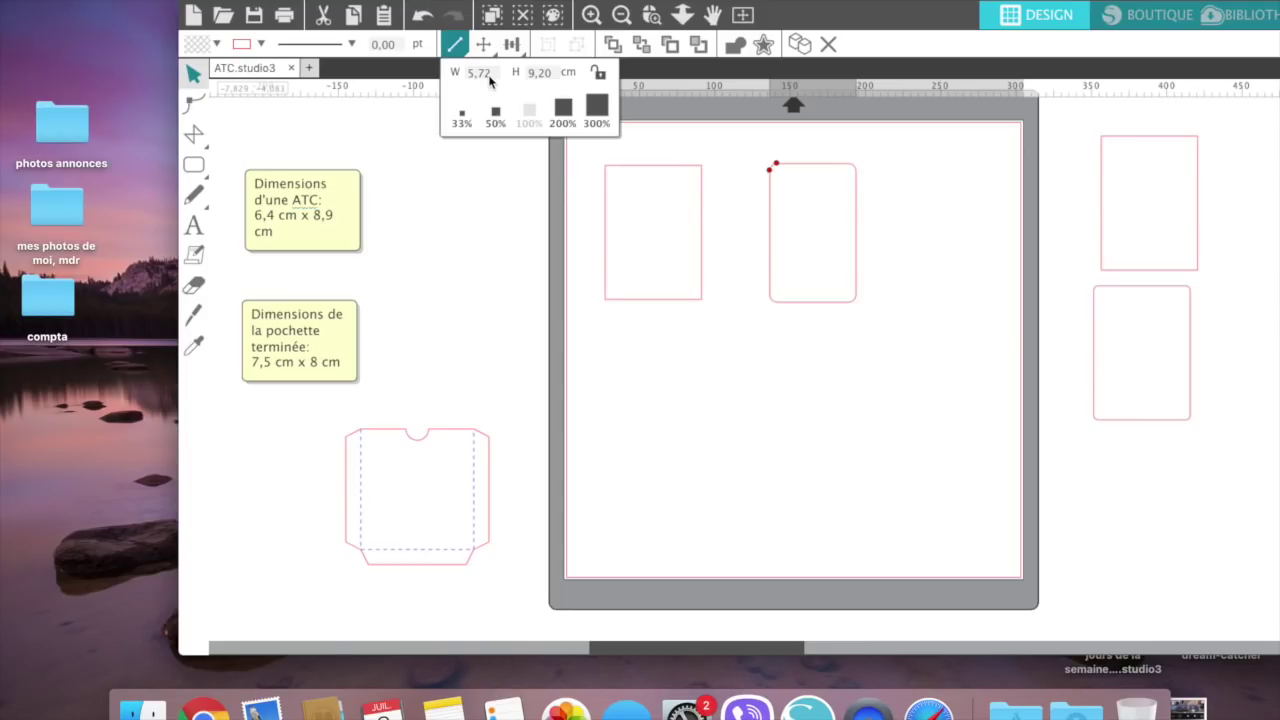
click(488, 80)
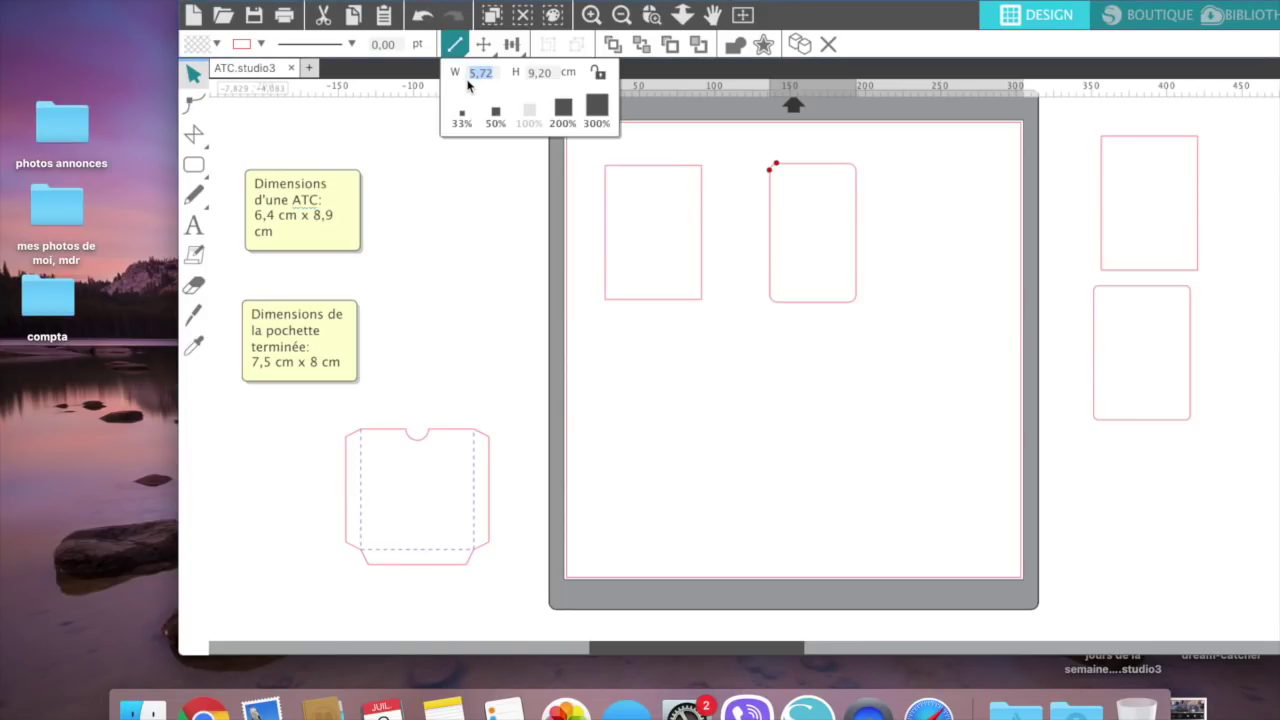
text(6,4)
key(Tab)
text(8,9)
key(Return)
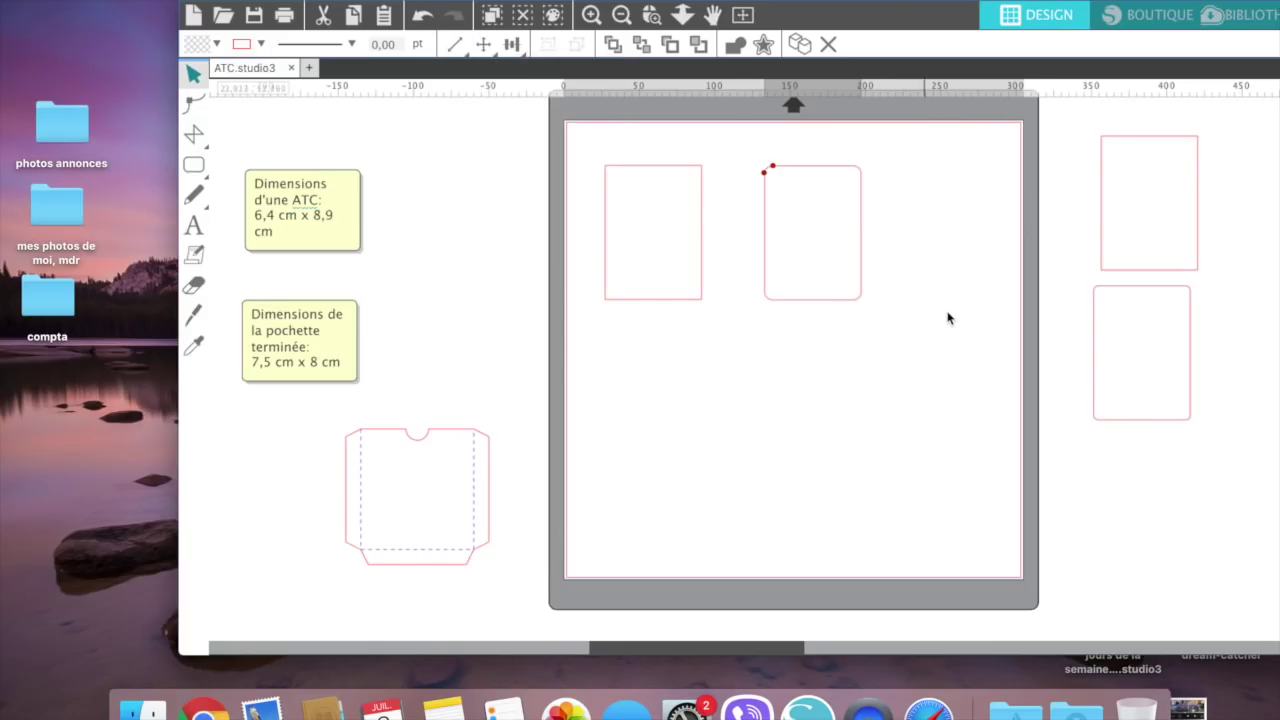
click(950, 320)
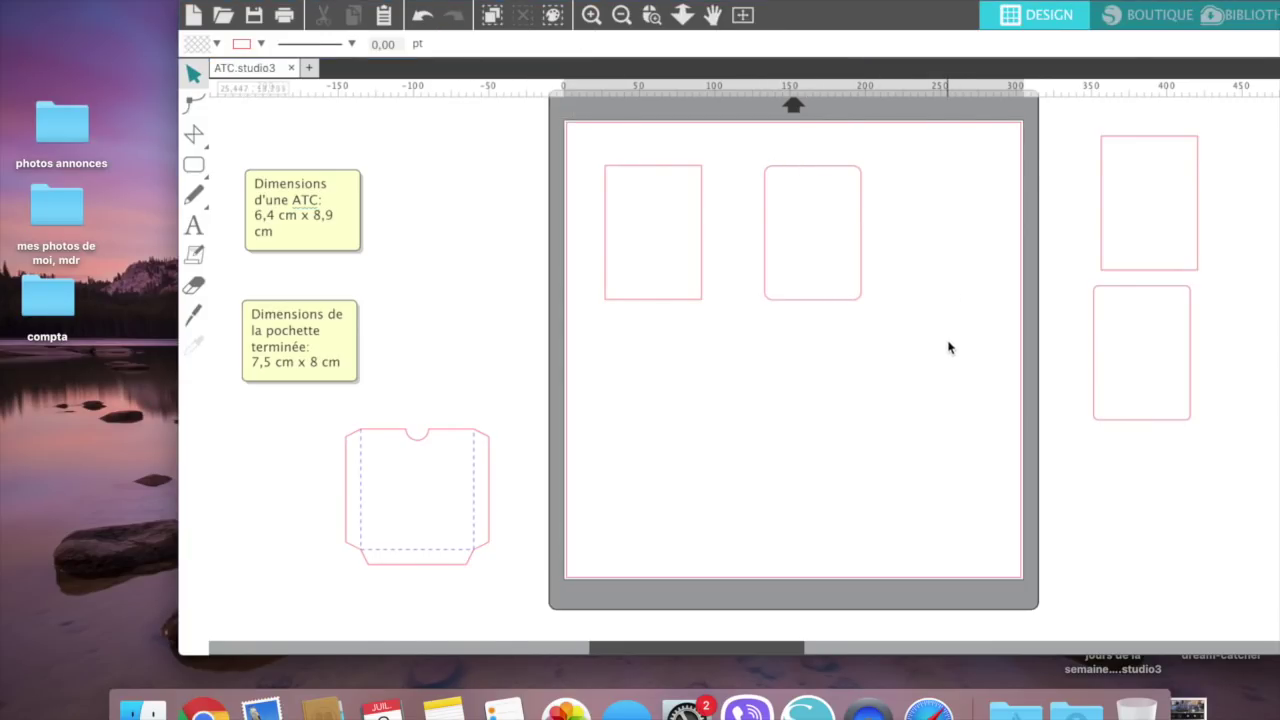
Step: Try stretching and shrinking the rounded rectangle's corner curves with its corner control points, and undo the change
key(z)
drag(736, 140, 955, 333)
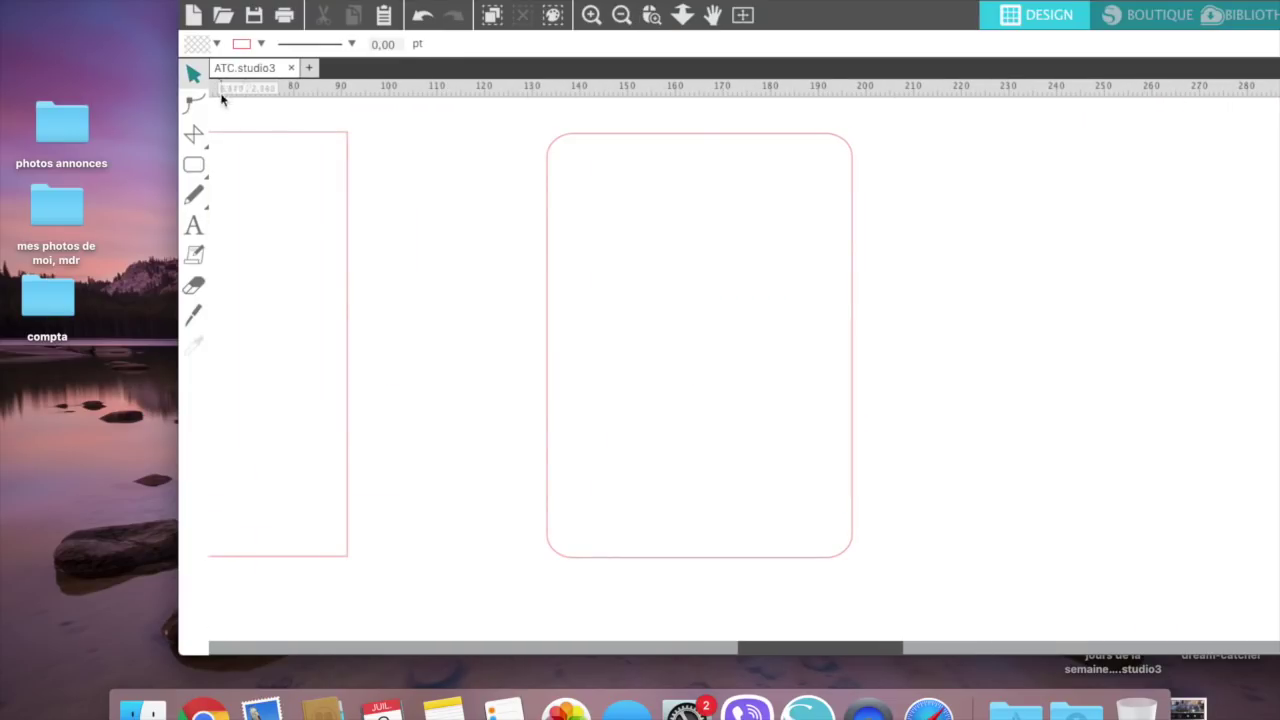
click(588, 134)
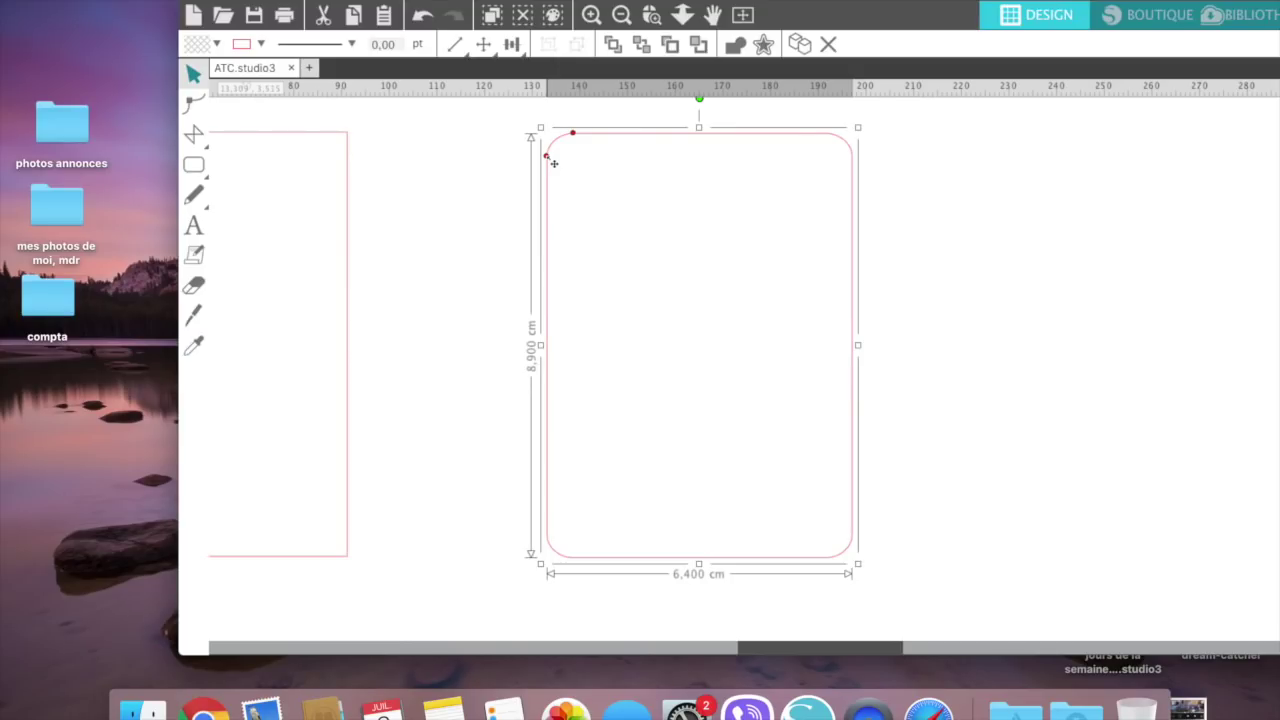
drag(553, 163, 543, 226)
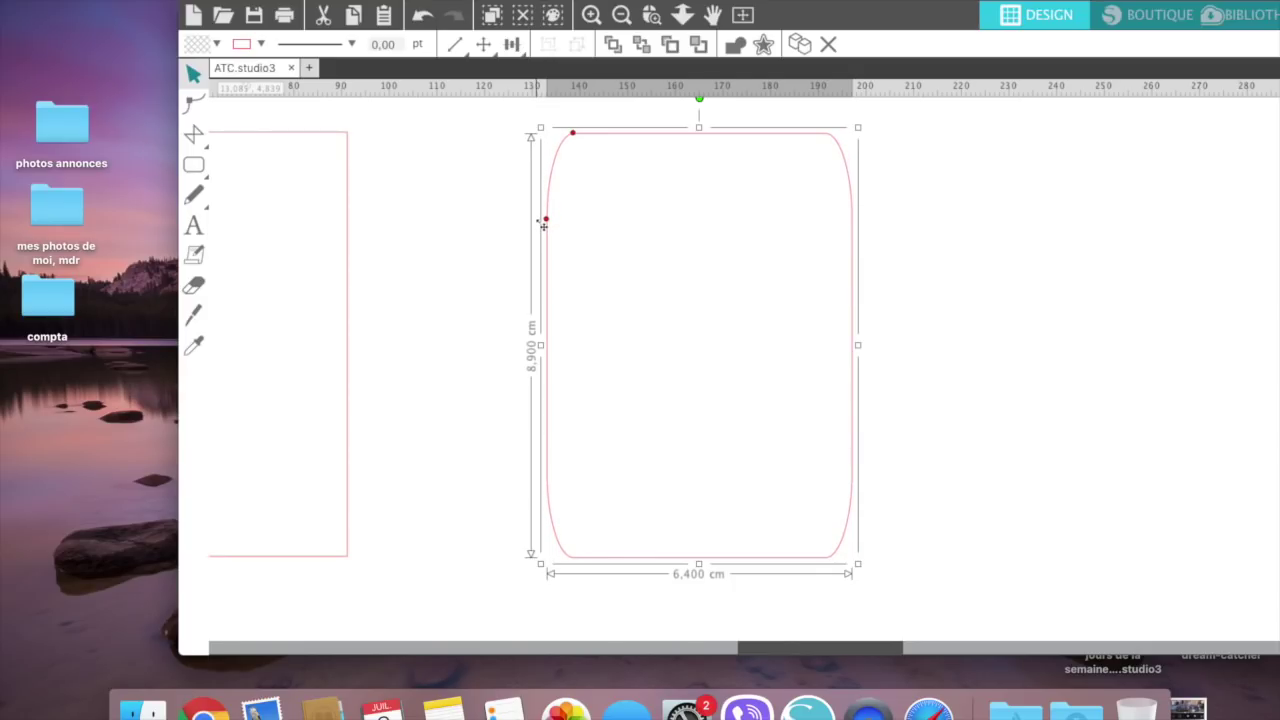
drag(543, 226, 553, 152)
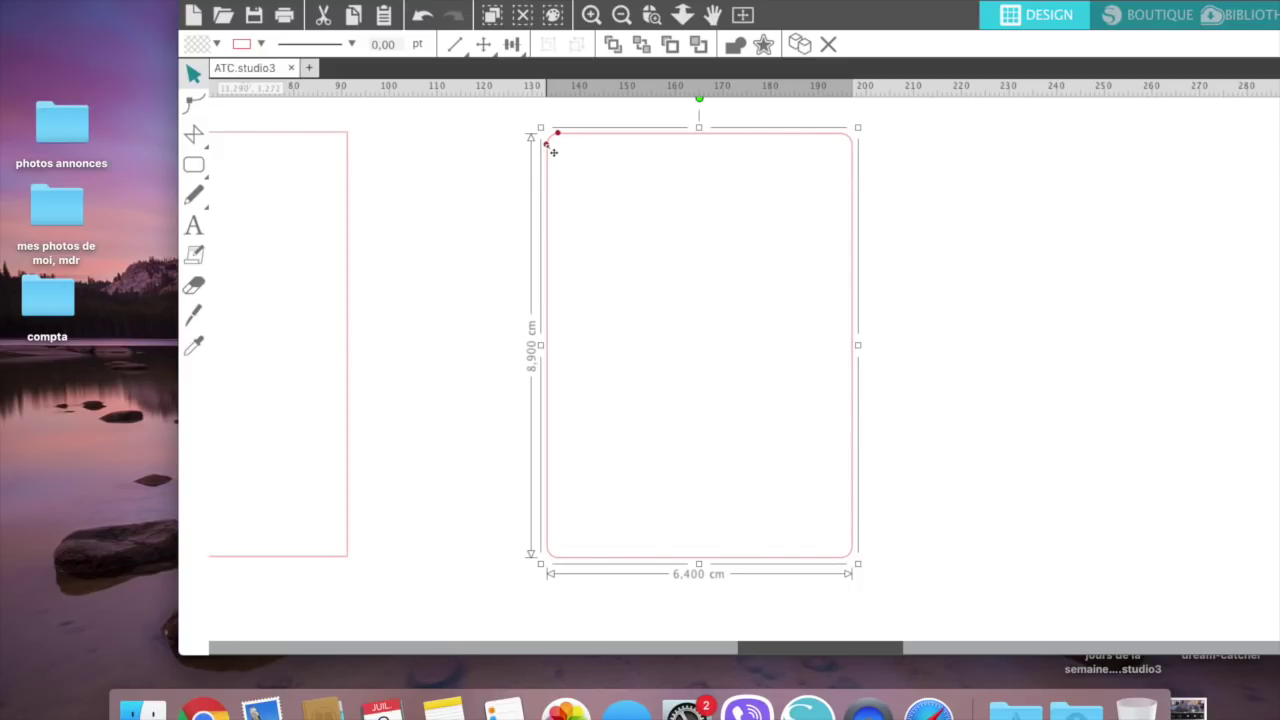
click(420, 16)
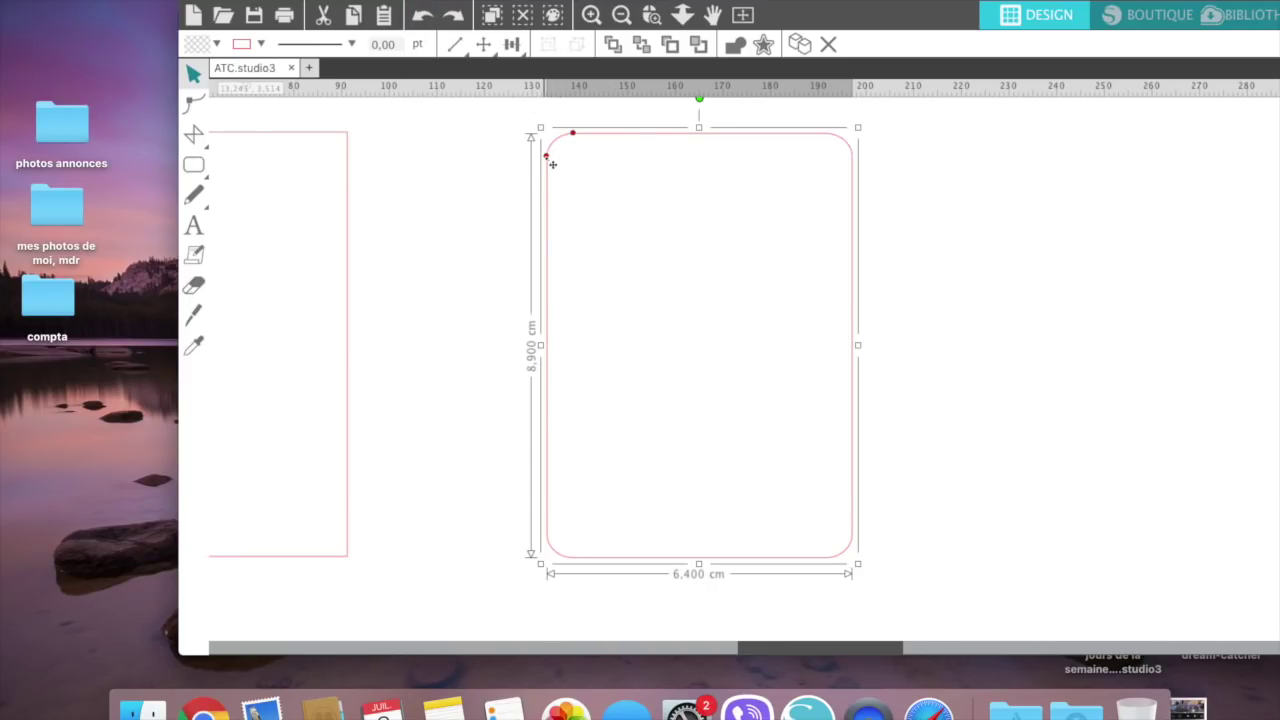
Step: Reduce the rounding of the rounded rectangle's corners and deselect the shape
drag(552, 164, 546, 146)
click(497, 158)
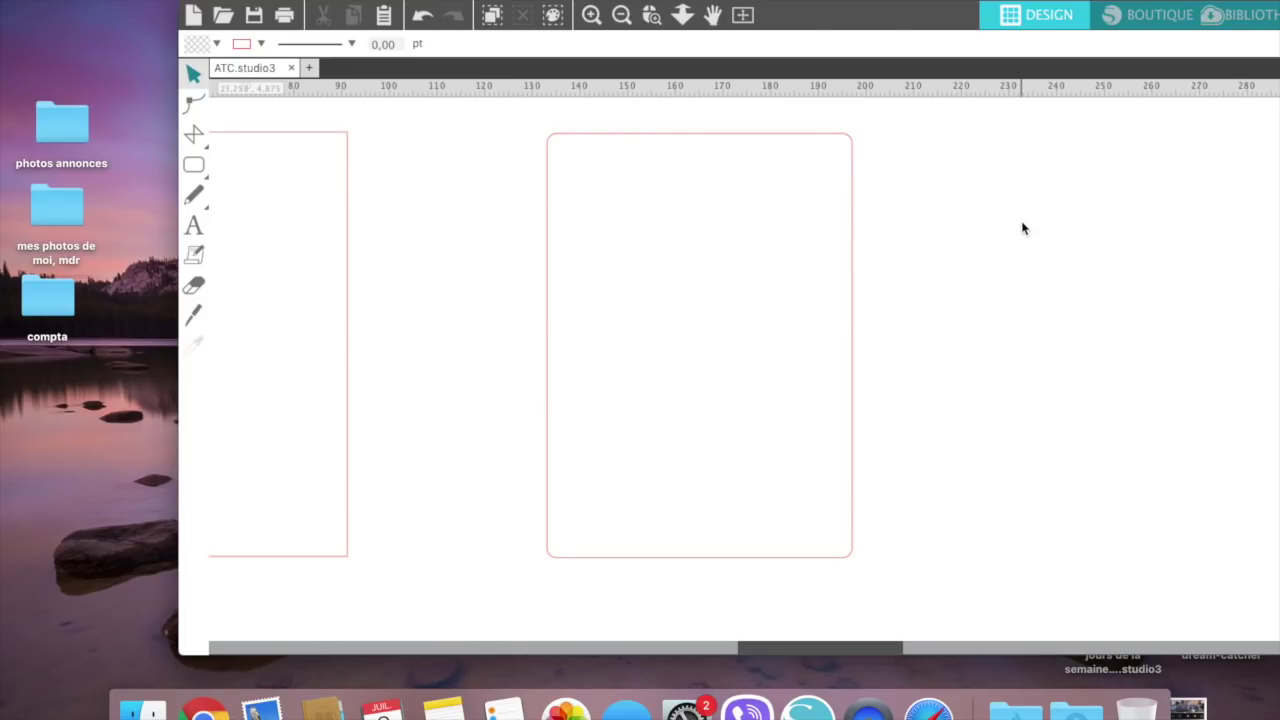
Step: Delete both the square-cornered and the rounded card shapes from the page
click(743, 15)
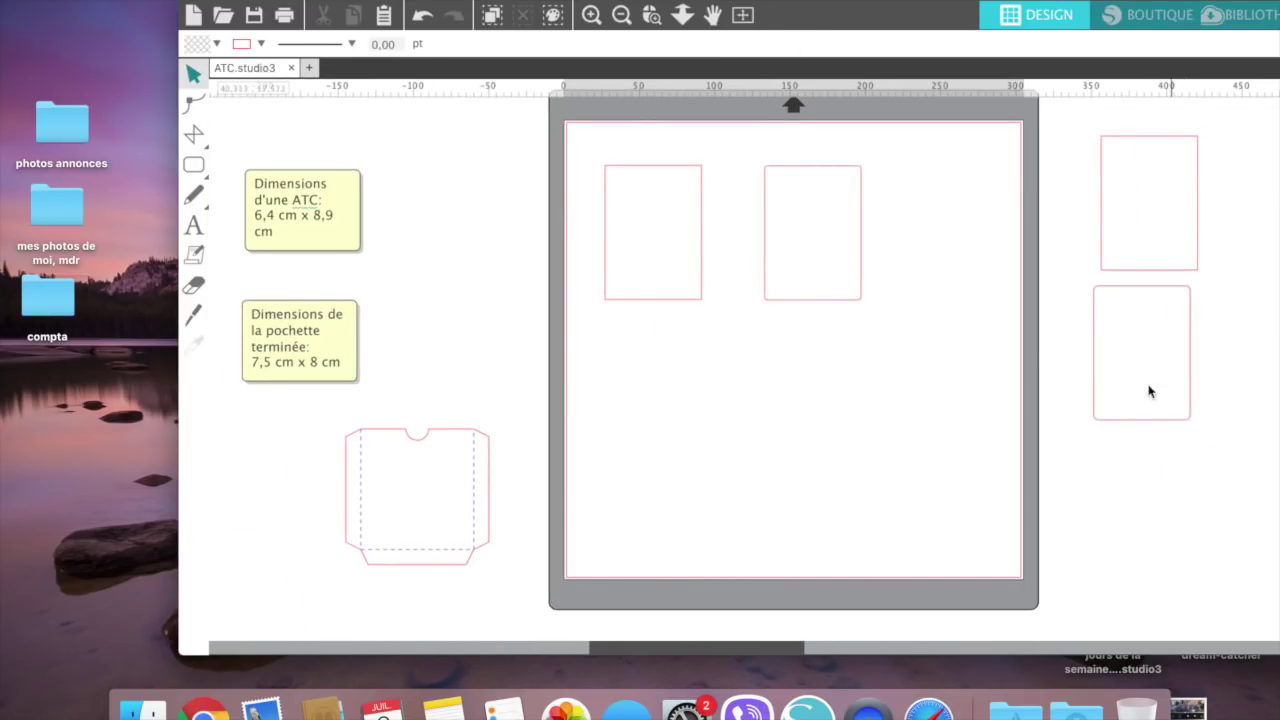
drag(617, 157, 856, 328)
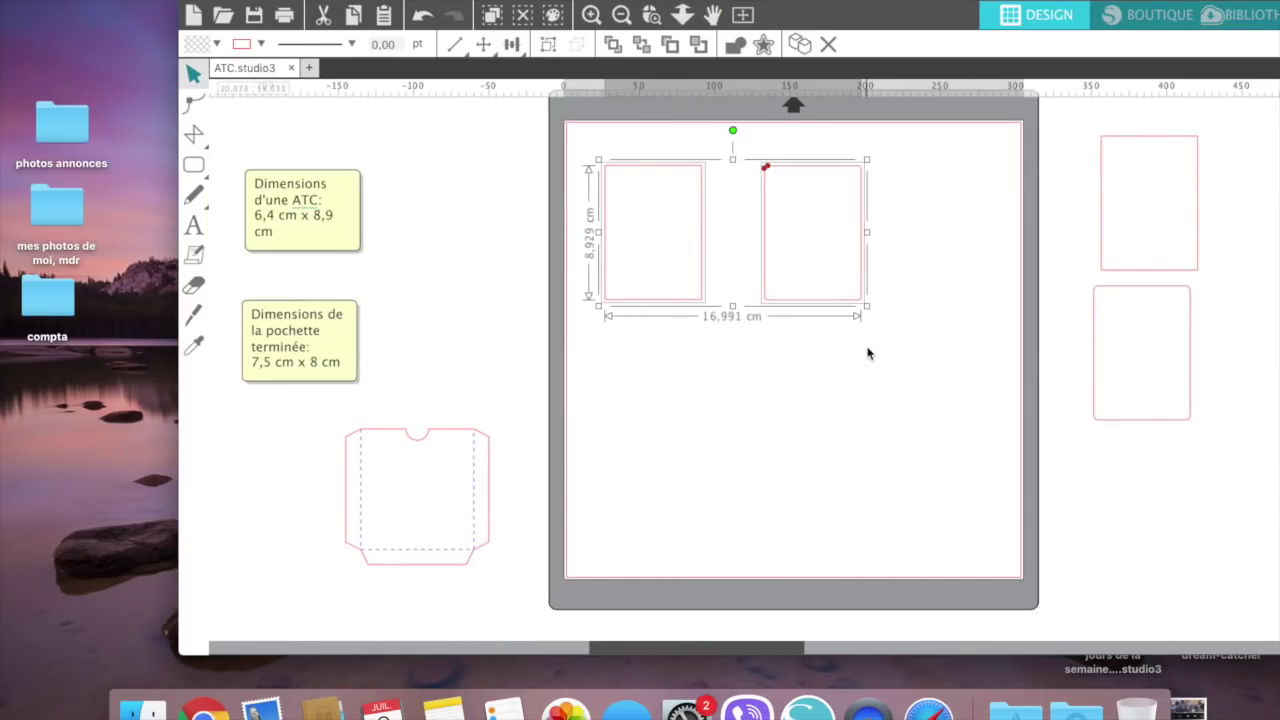
key(Delete)
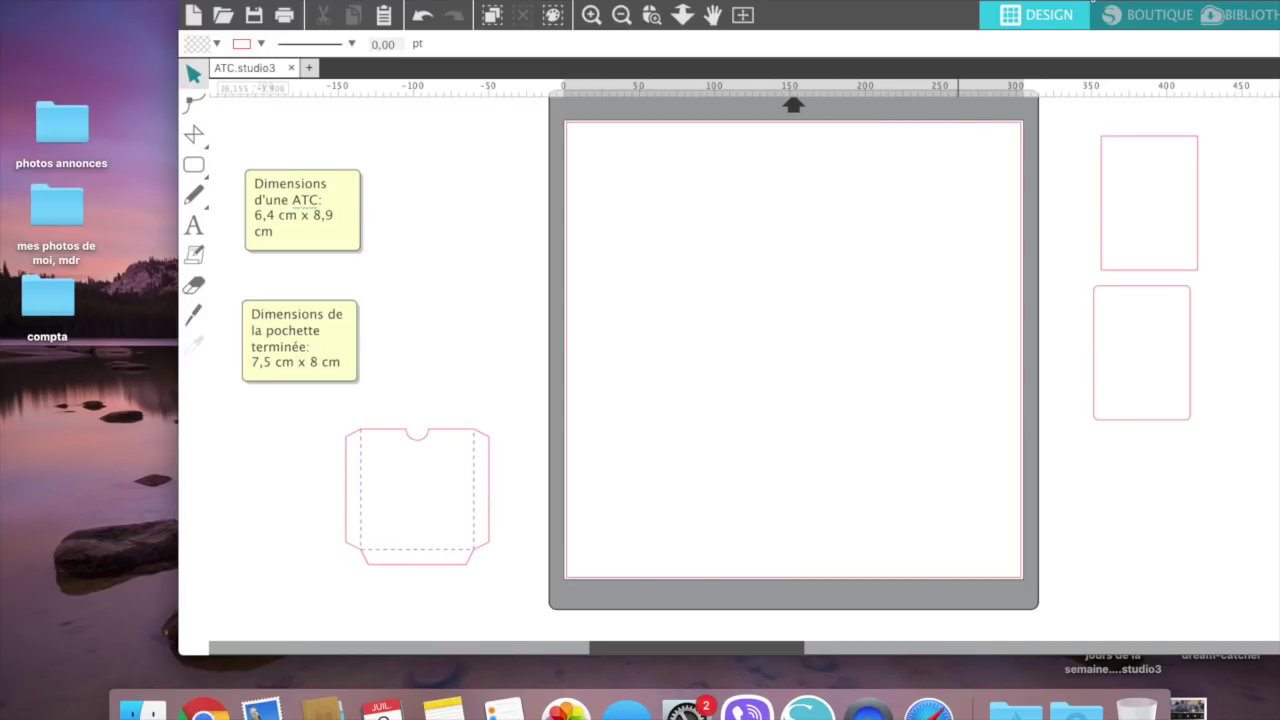
Step: Display the page grid and enable snapping to it in the page setup, and collapse the settings
double_click(1093, 4)
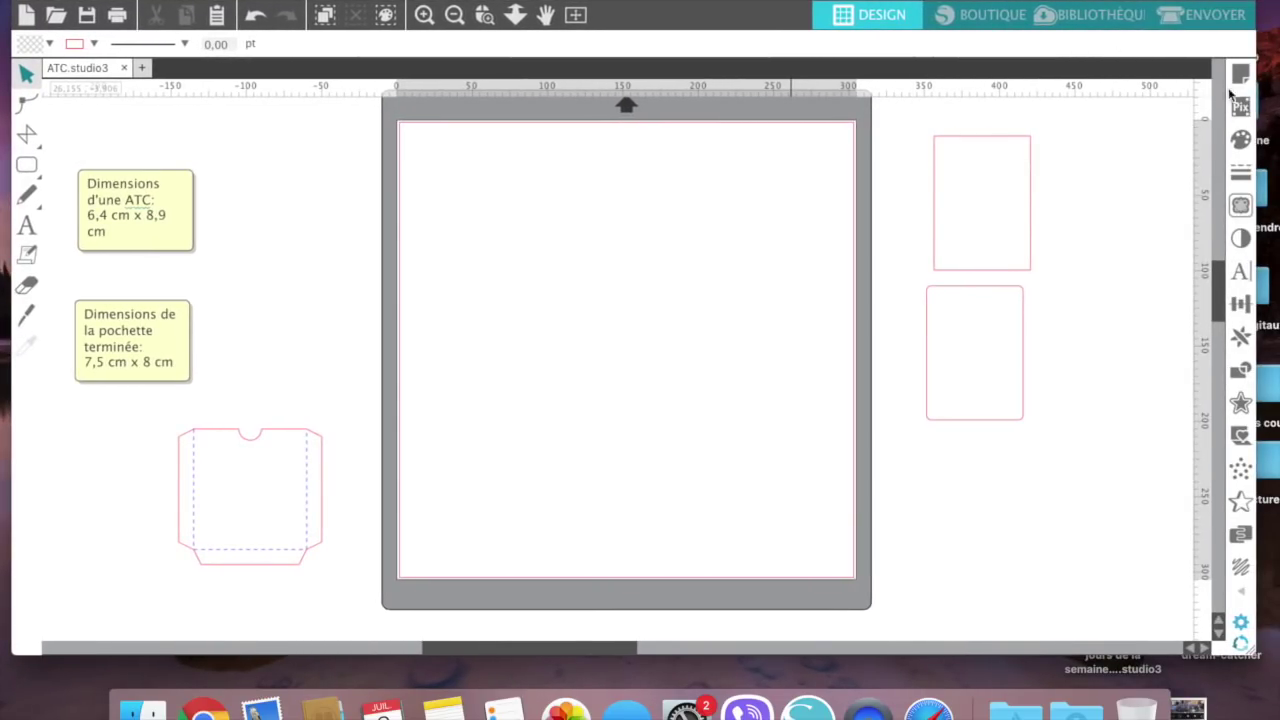
click(1240, 76)
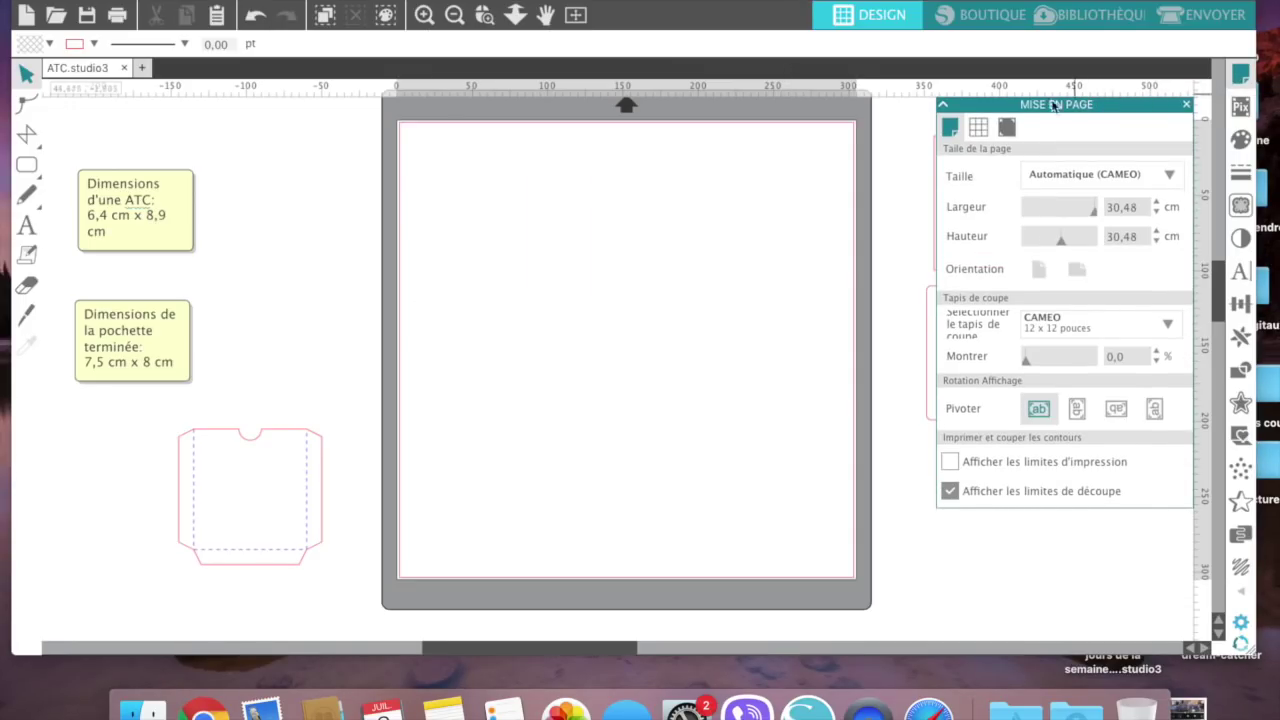
click(980, 128)
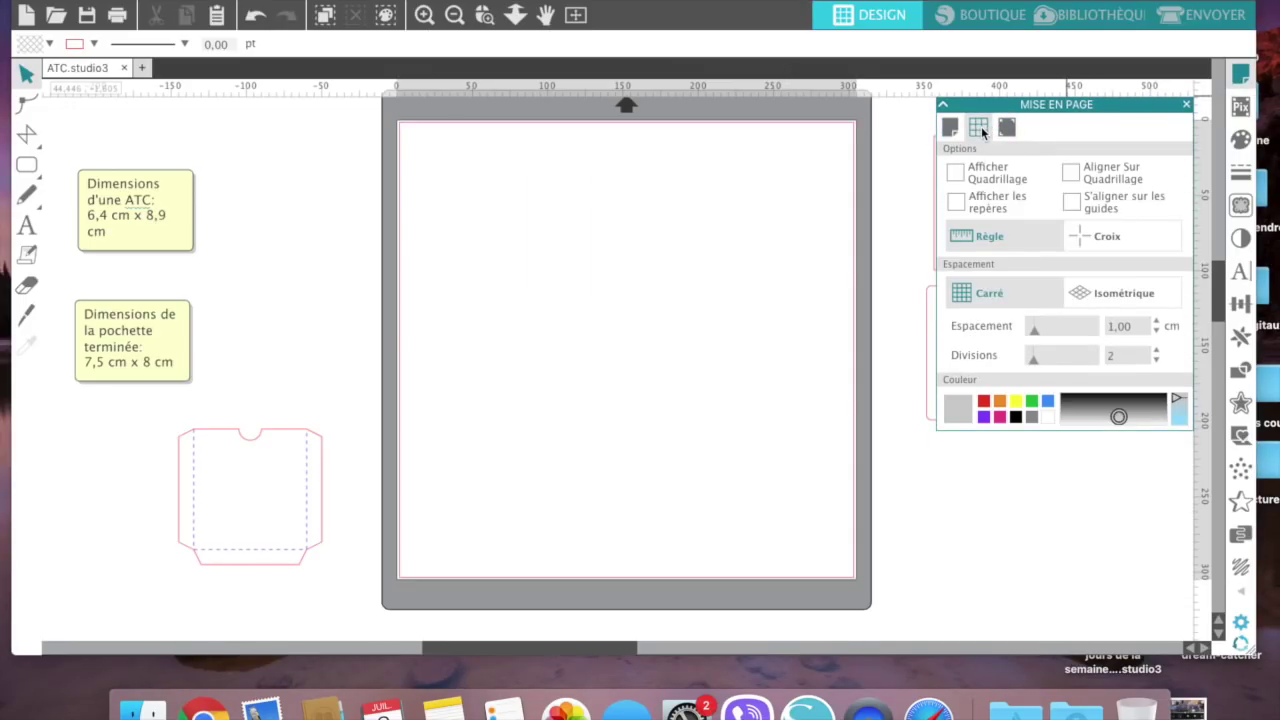
click(955, 173)
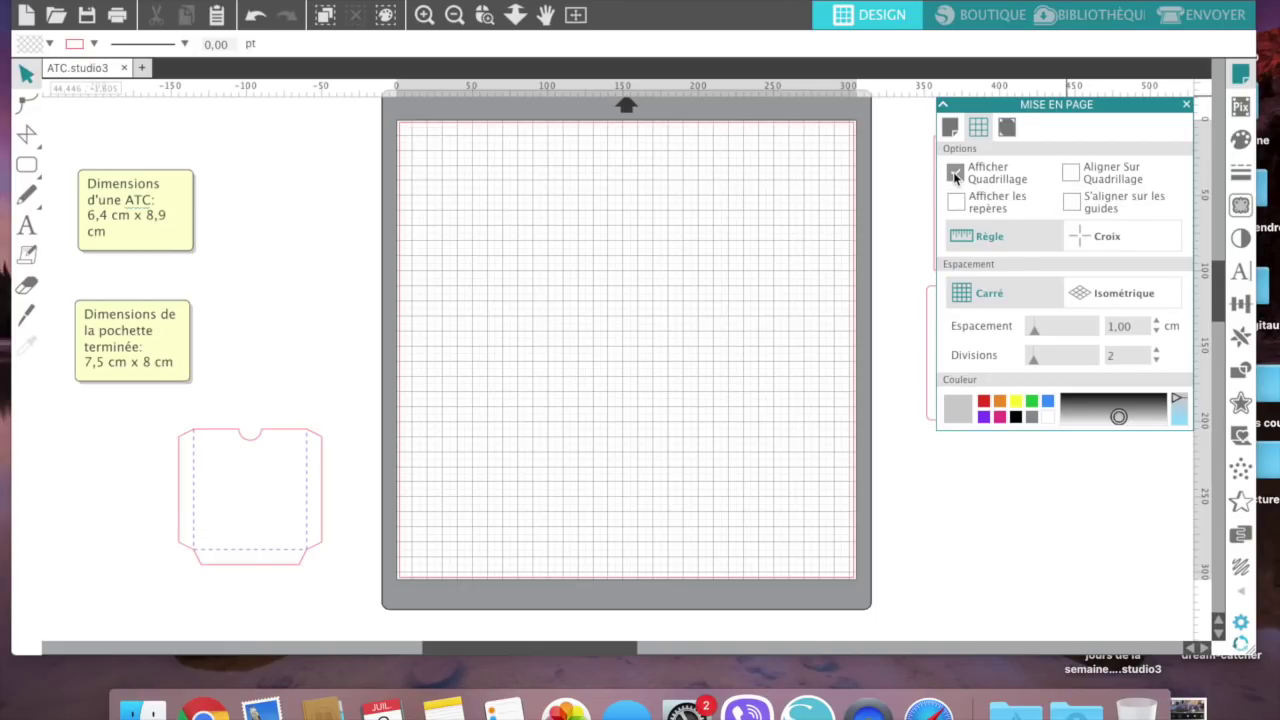
click(1071, 175)
click(943, 105)
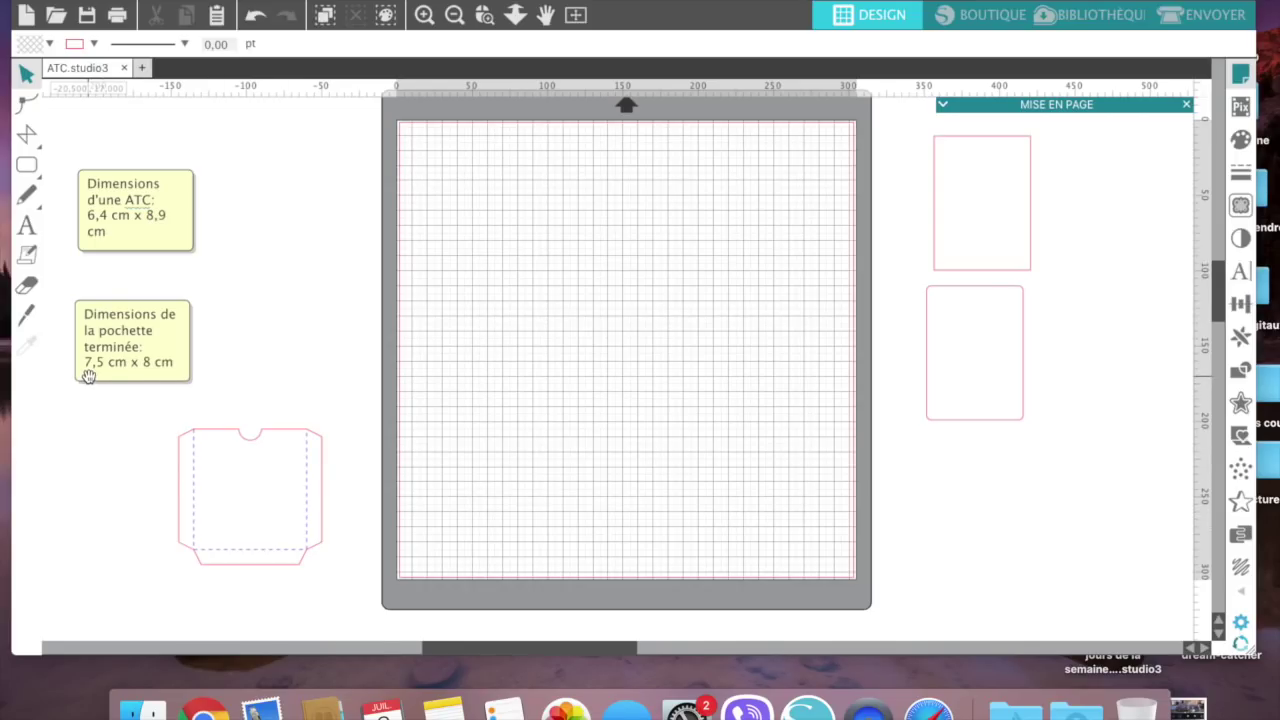
Step: Draw a 7.5 x 8 cm rectangle in the upper part of the page with the Rectangle tool
click(26, 137)
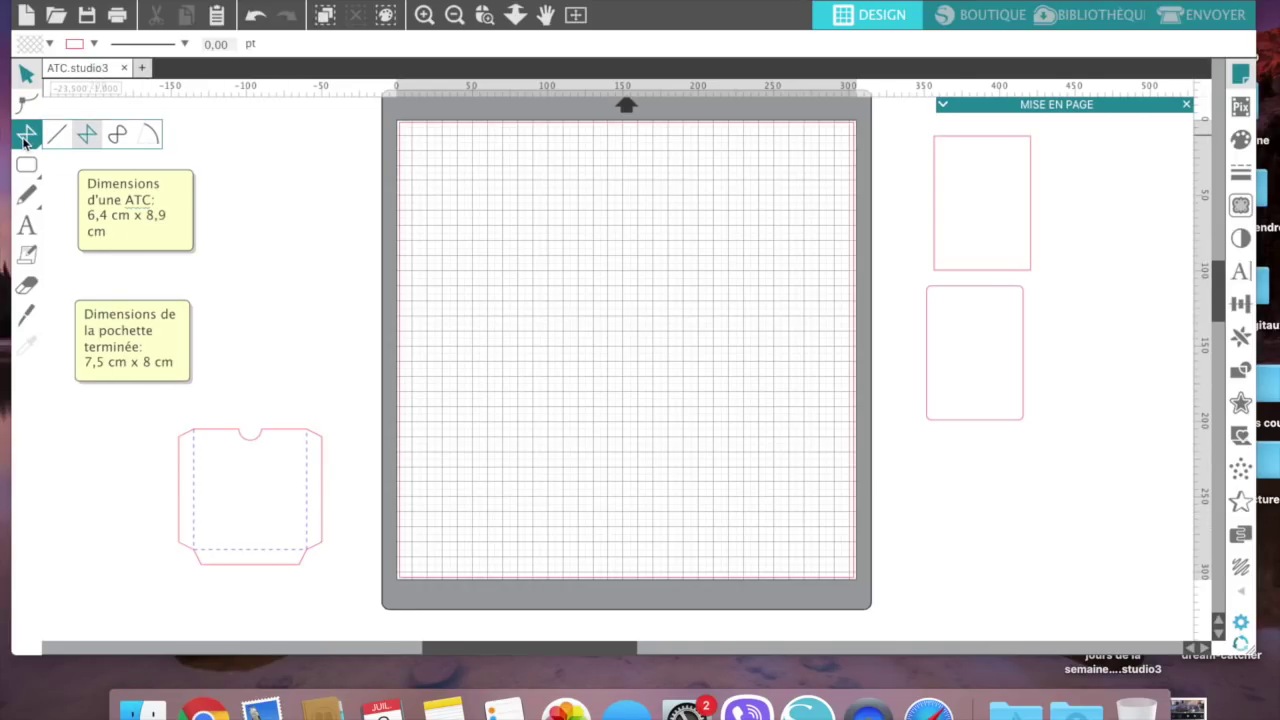
click(26, 165)
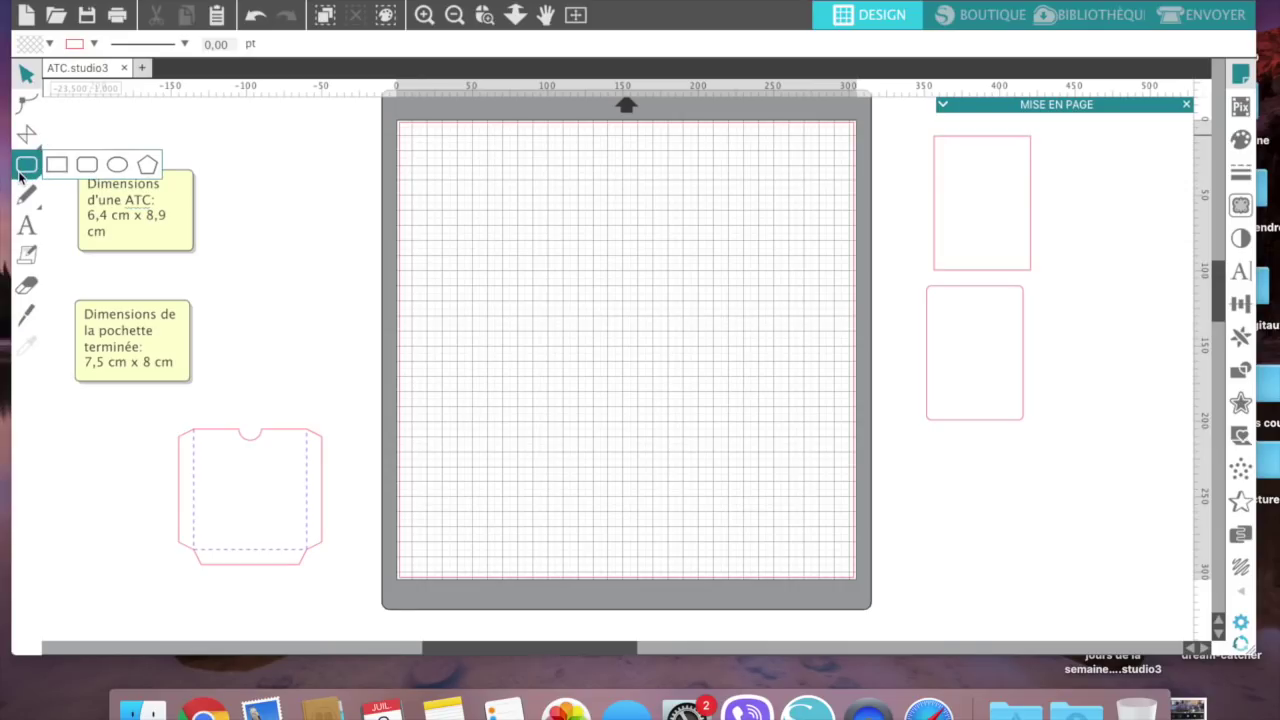
click(56, 165)
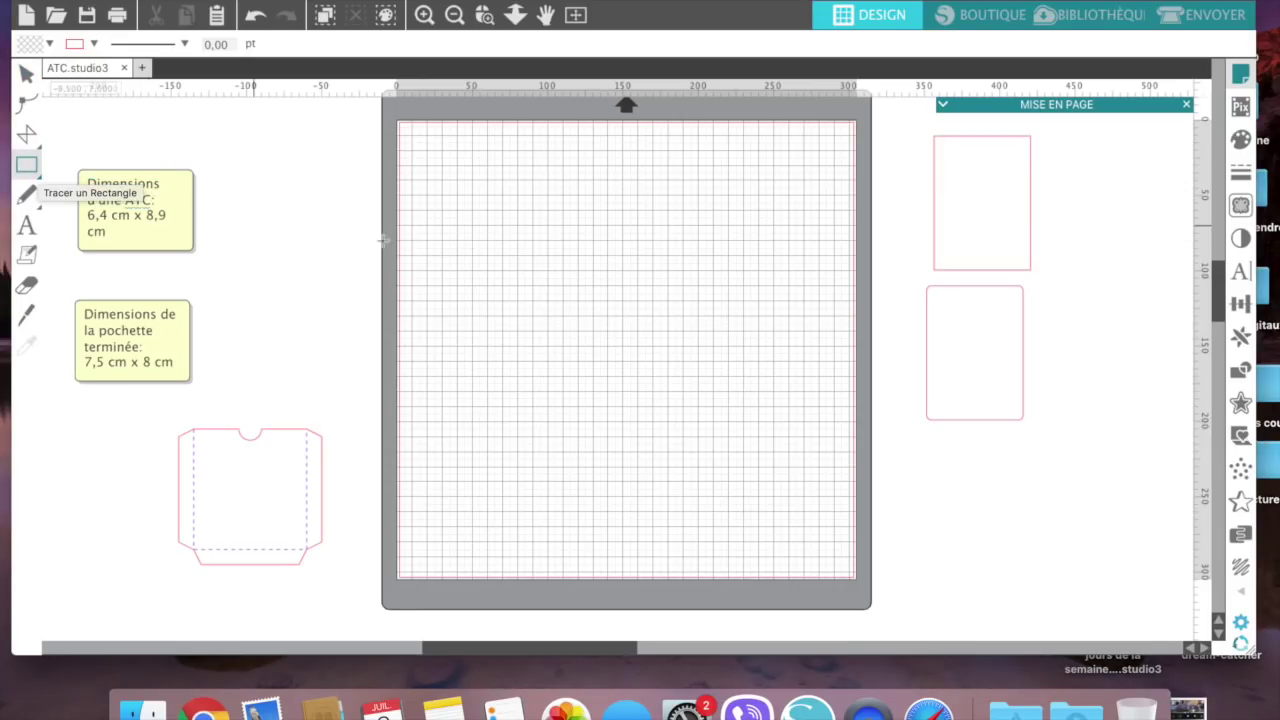
drag(518, 165, 625, 289)
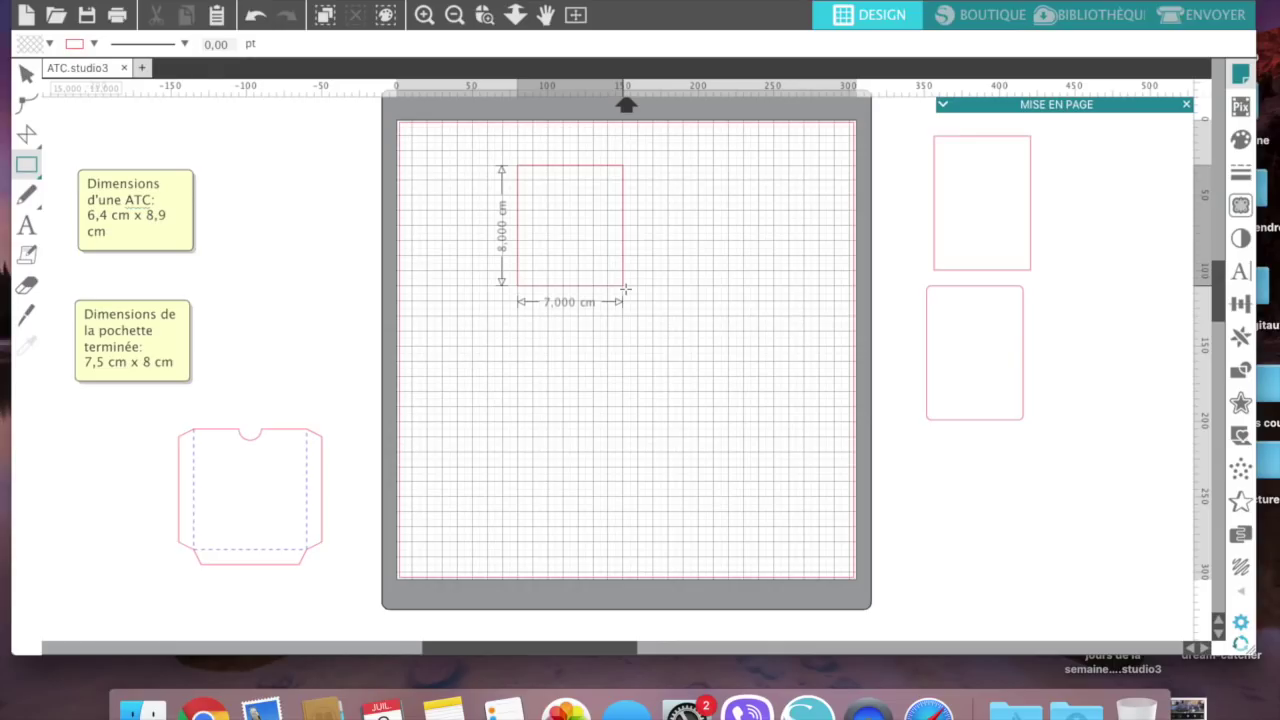
drag(625, 289, 628, 290)
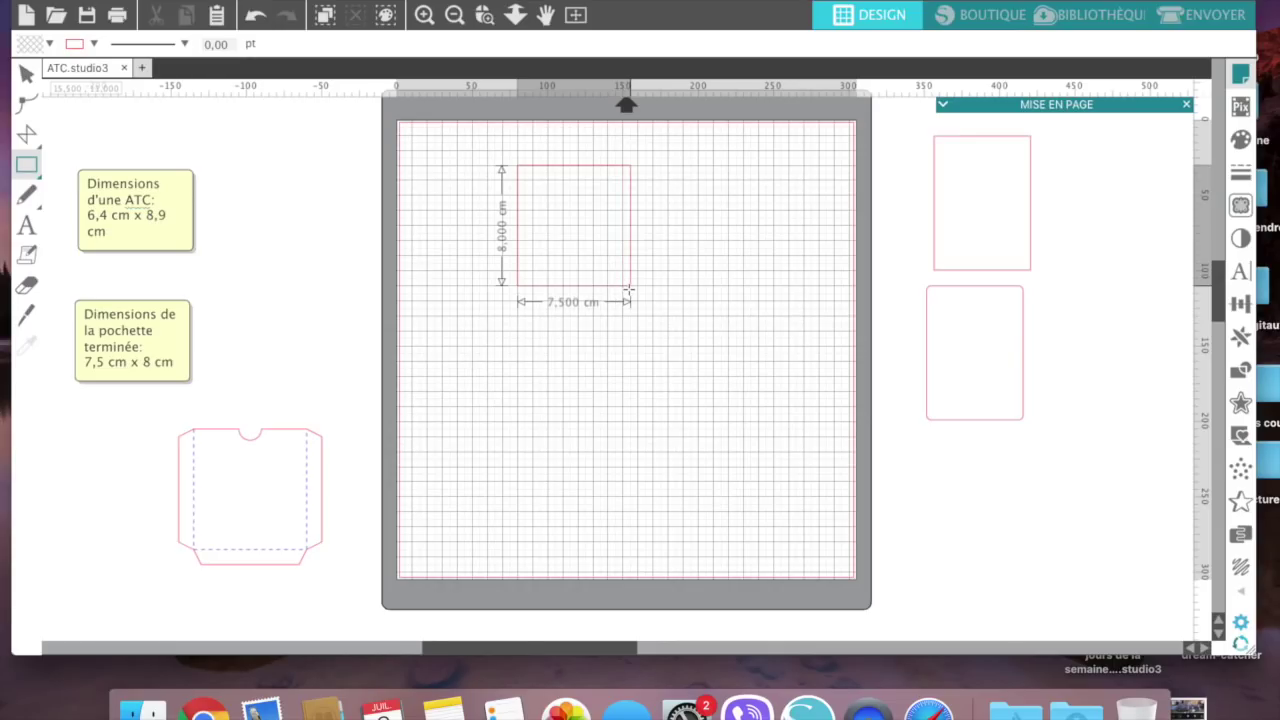
mouse_move(628, 290)
mouse_down()
mouse_move(612, 288)
mouse_move(630, 291)
mouse_up()
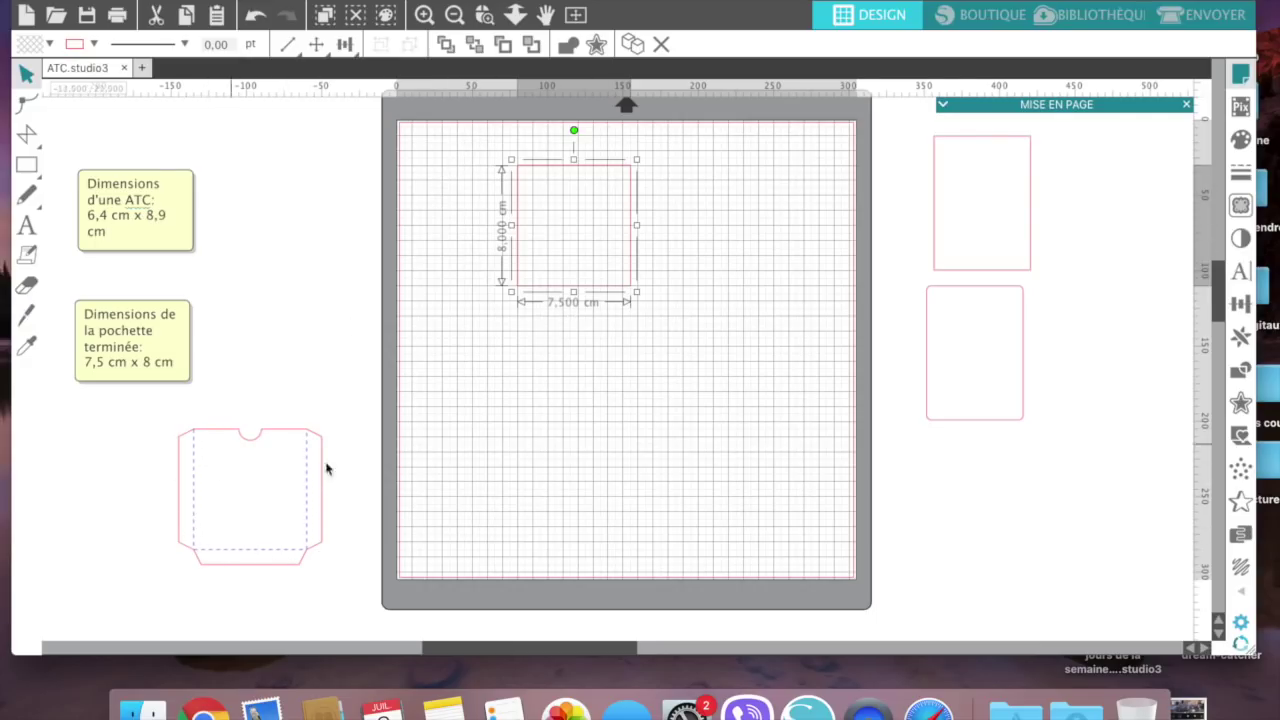
Step: Give the rectangle a yellow-green outline with a 1 pt line thickness and deselect it
click(94, 44)
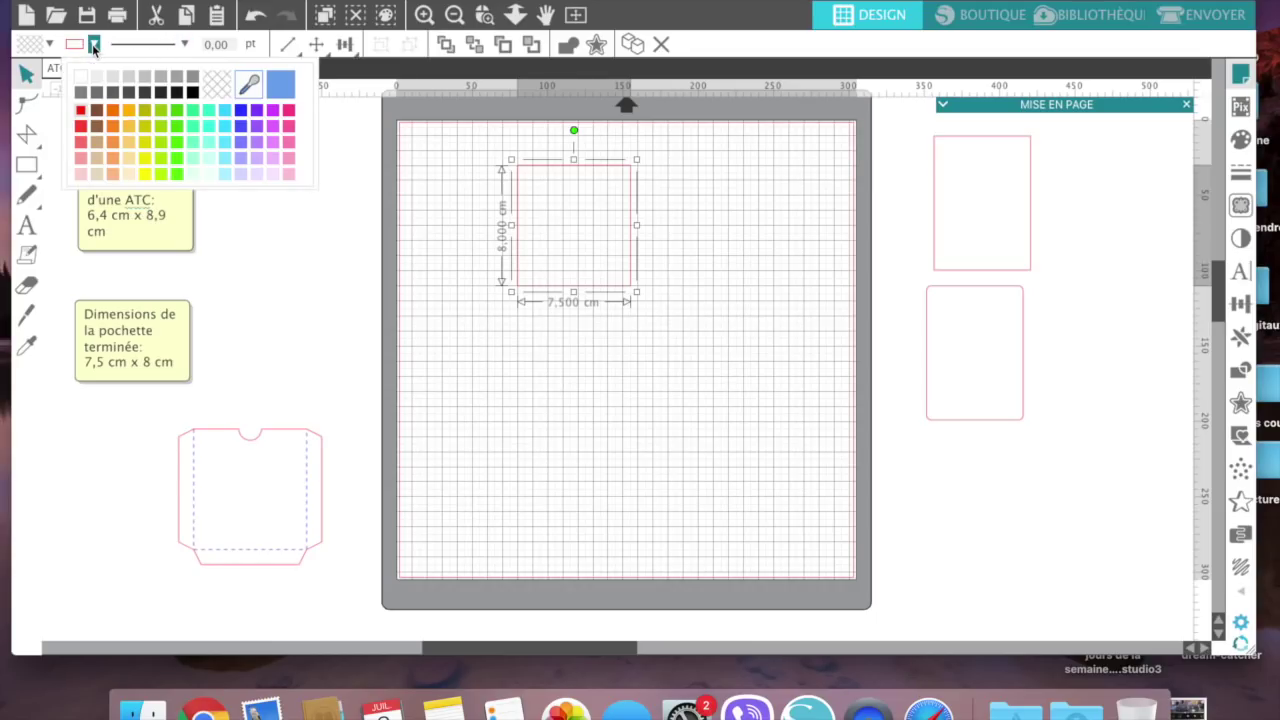
click(160, 112)
click(162, 121)
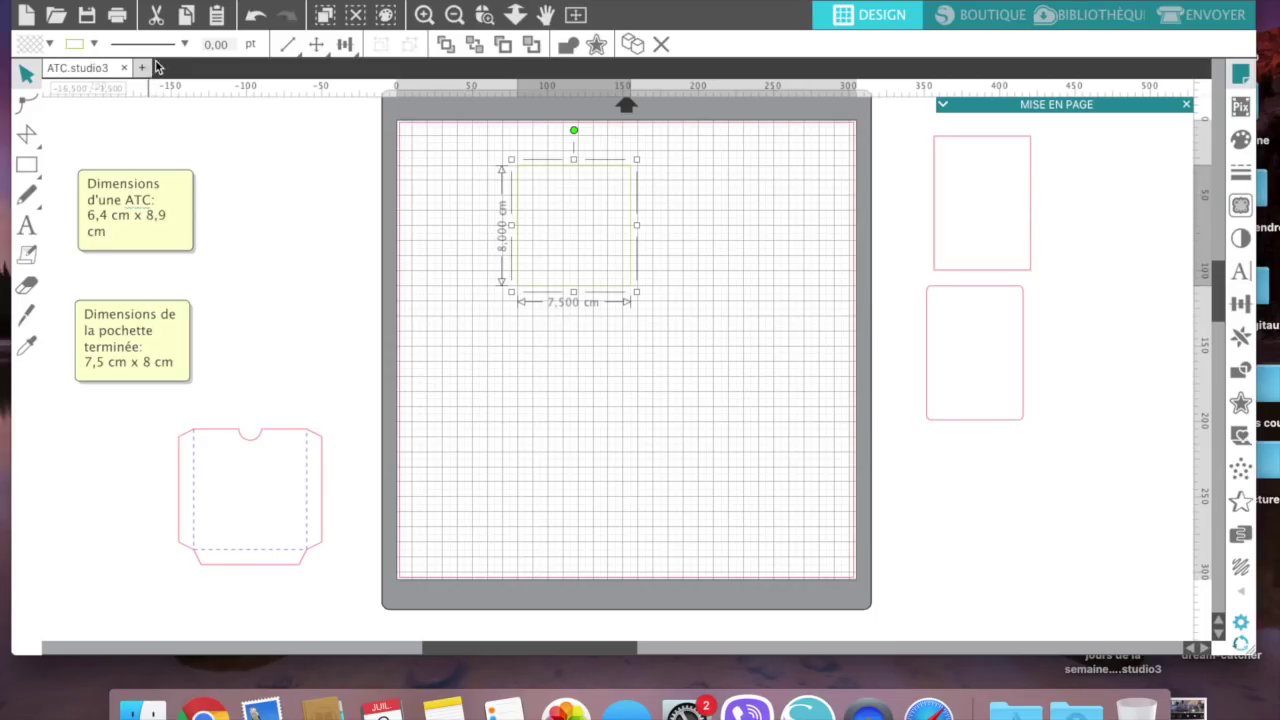
click(216, 46)
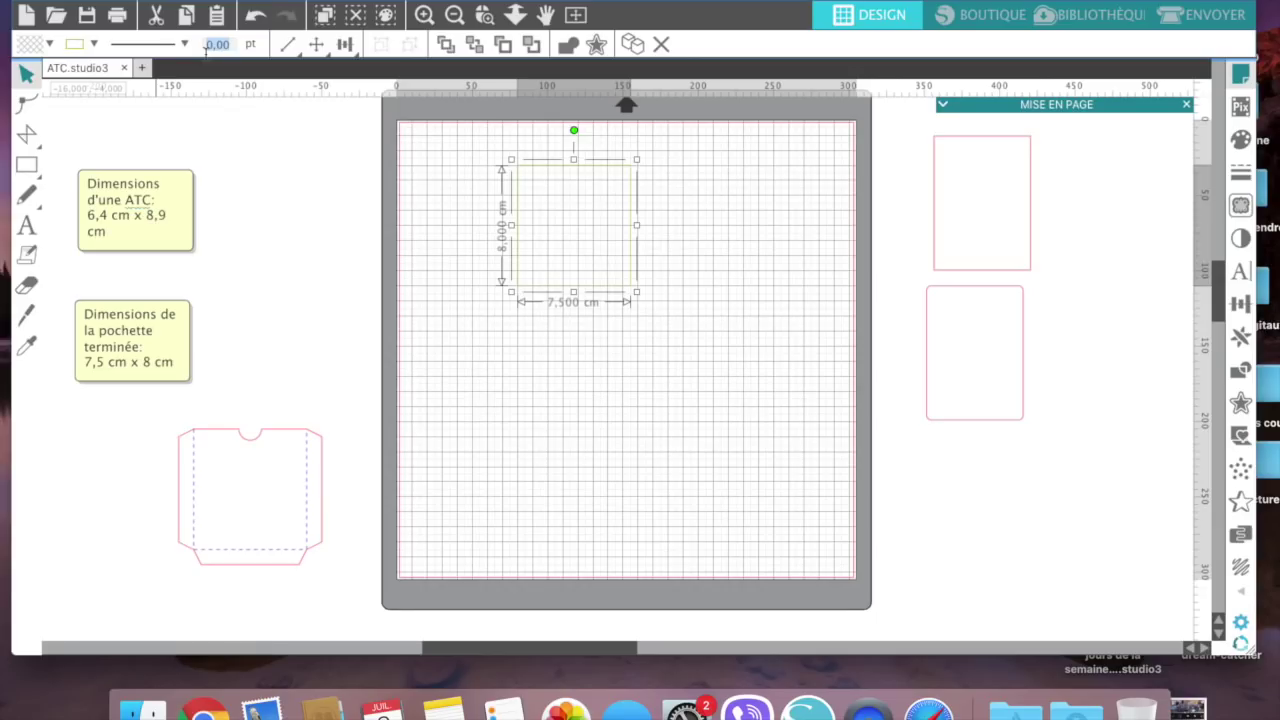
text(1)
key(Return)
click(560, 460)
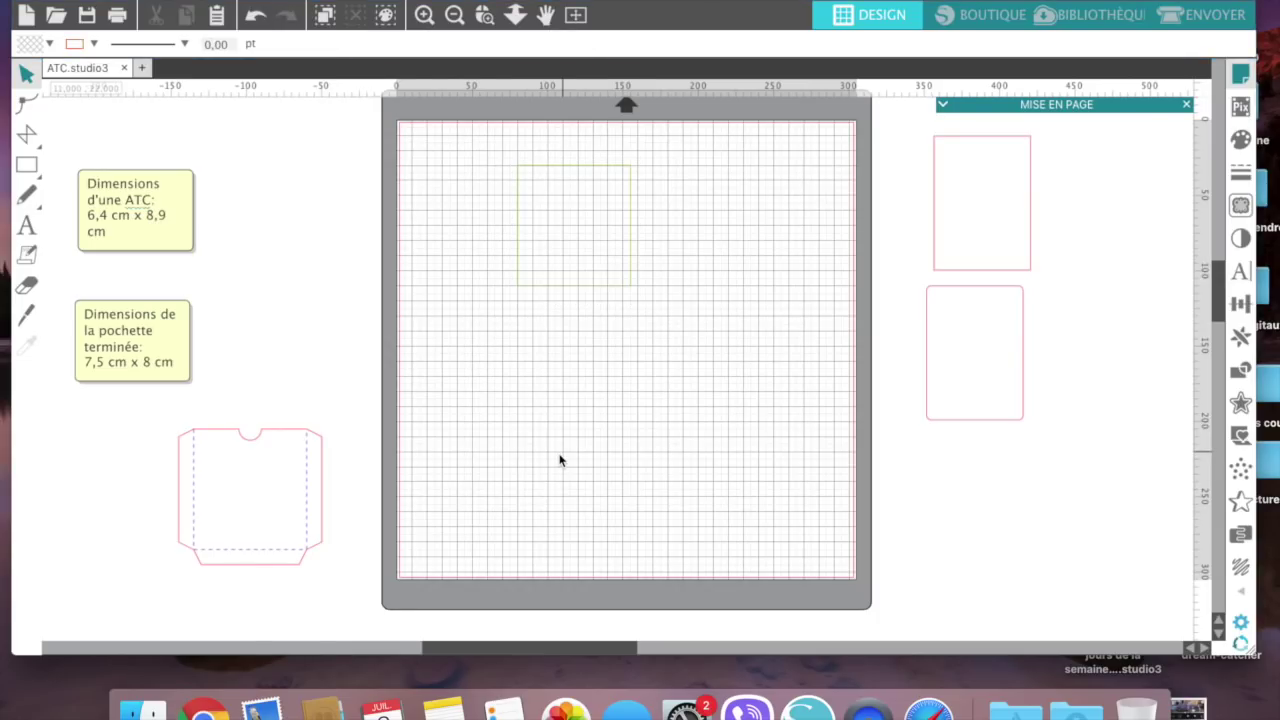
Step: Start a polygon along the rectangle's upper edge, continuing around a 1 cm wide flap with tapered ends on its right side
key(z)
mouse_move(477, 131)
mouse_down()
mouse_move(877, 411)
mouse_move(737, 421)
mouse_up()
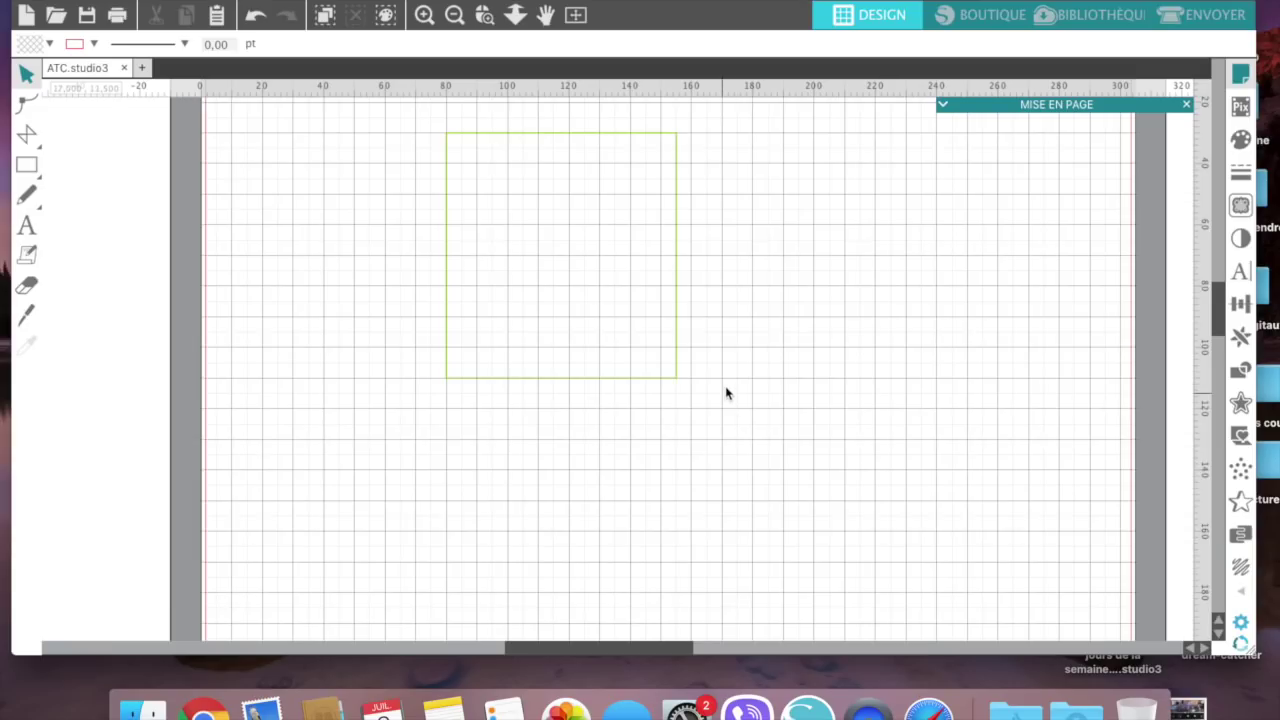
scroll(673, 468, up, 2)
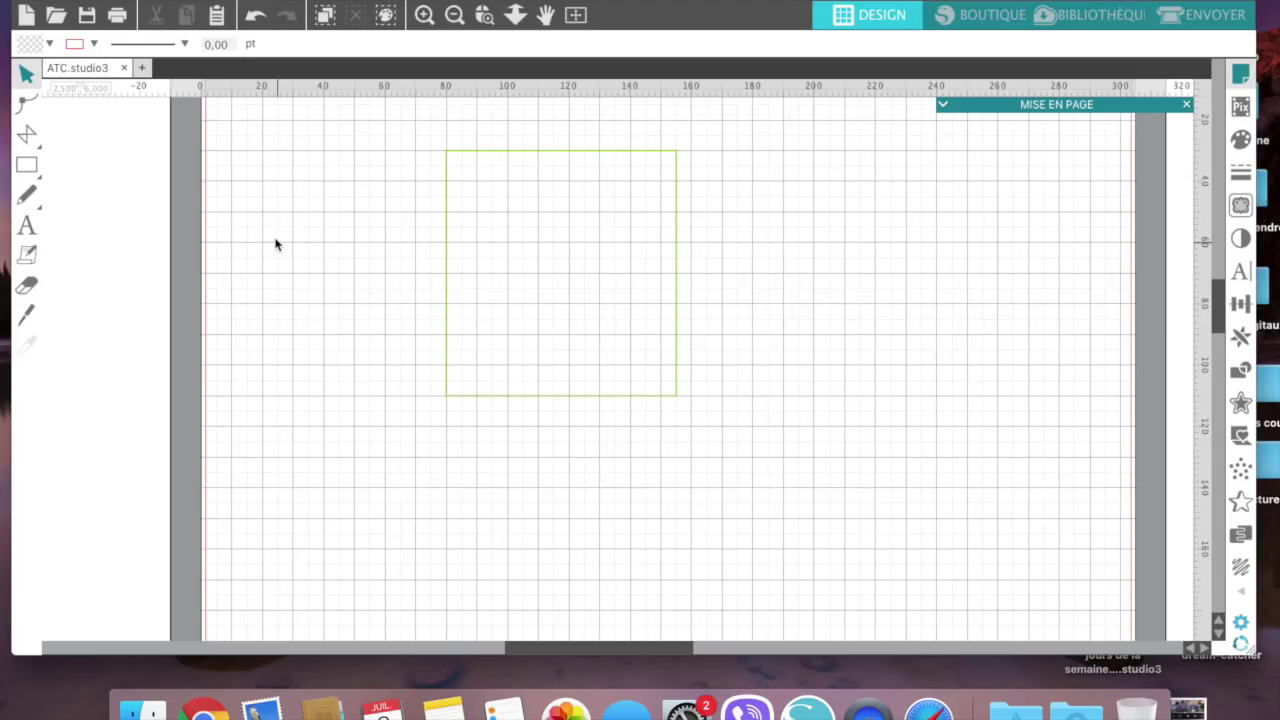
click(26, 135)
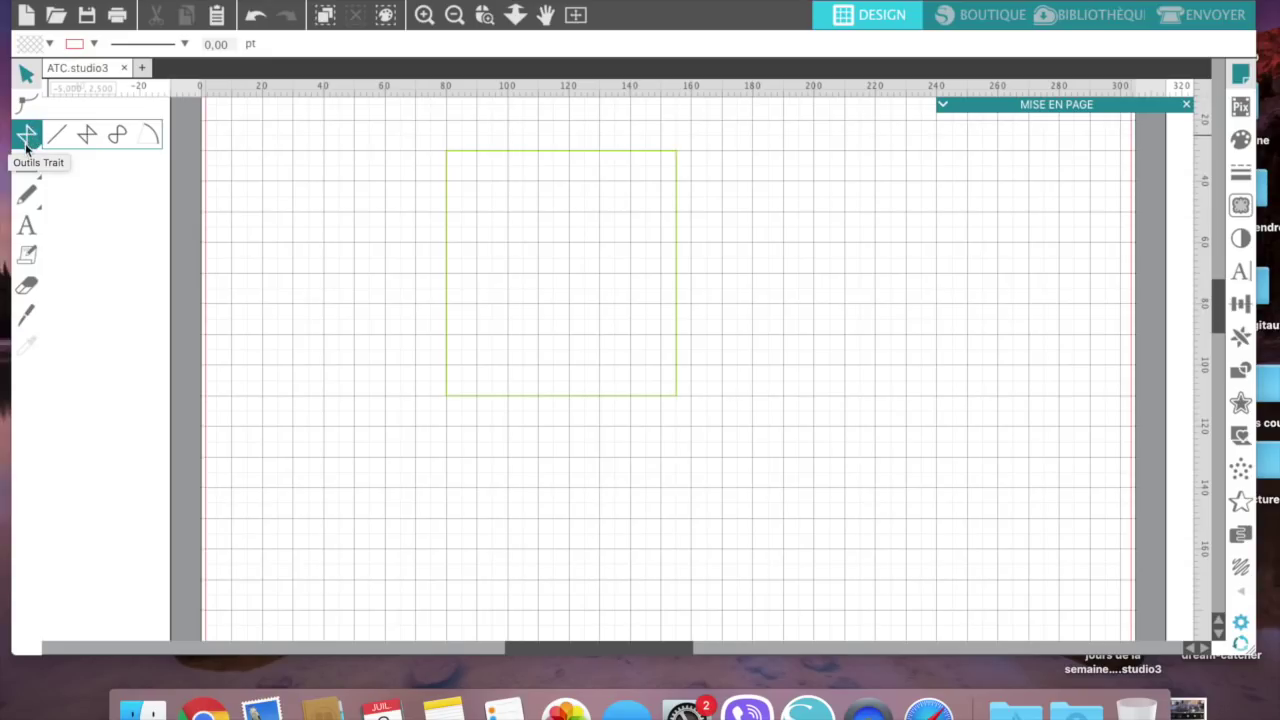
click(89, 137)
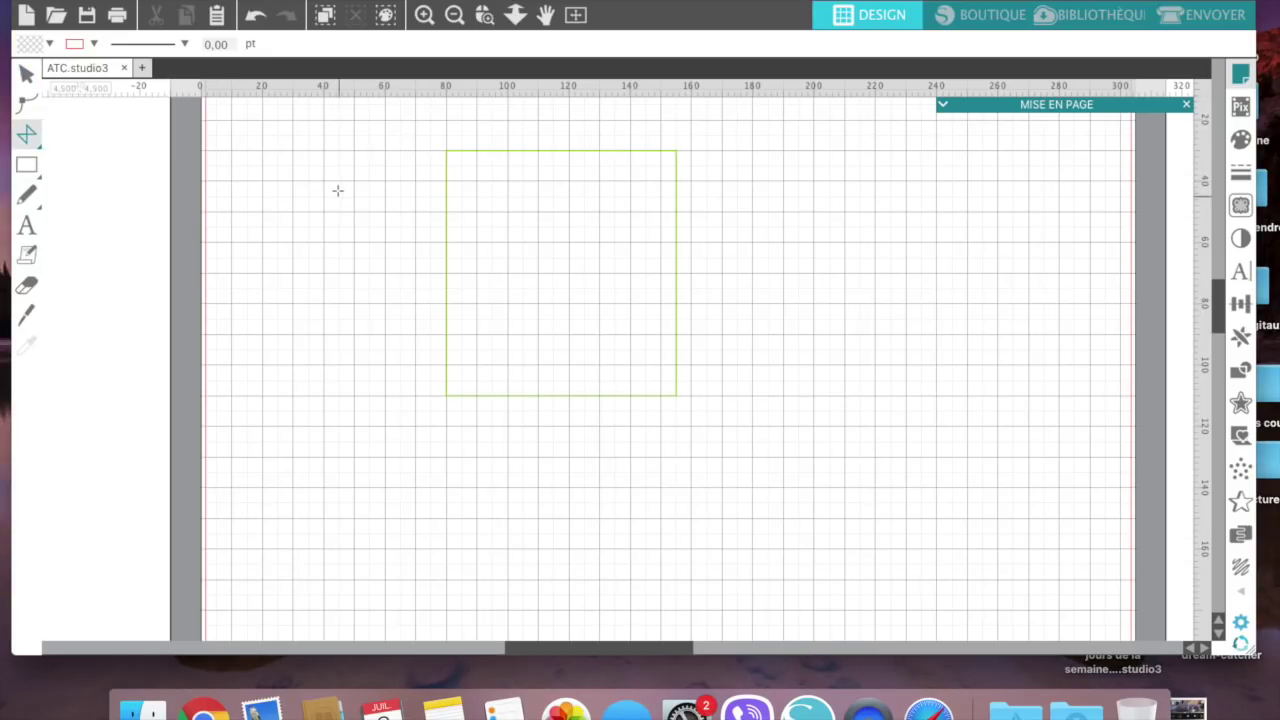
click(416, 166)
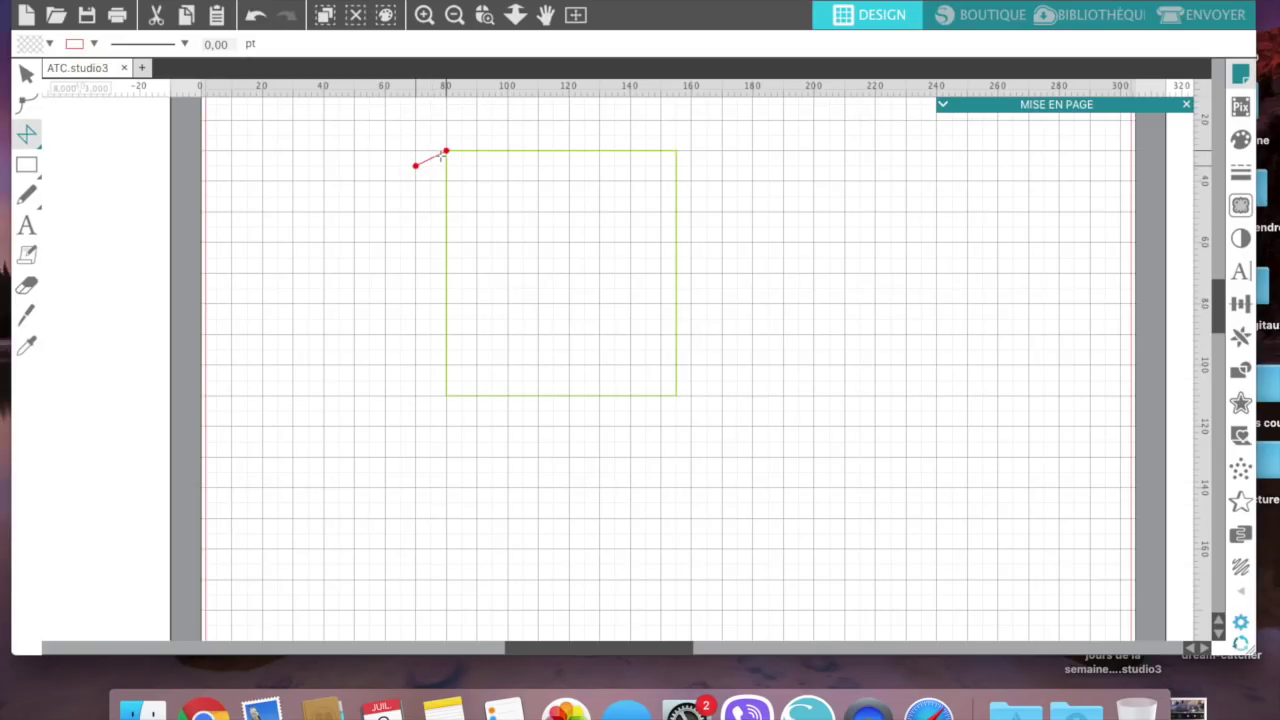
click(446, 152)
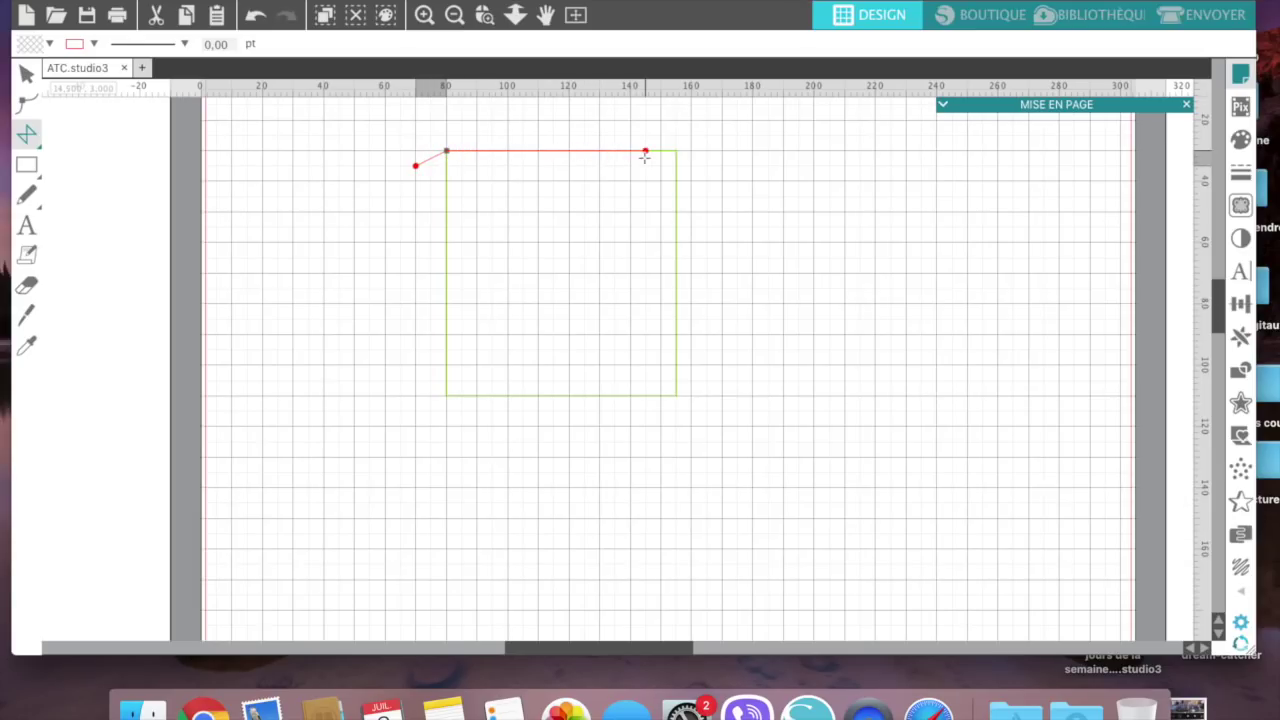
click(676, 152)
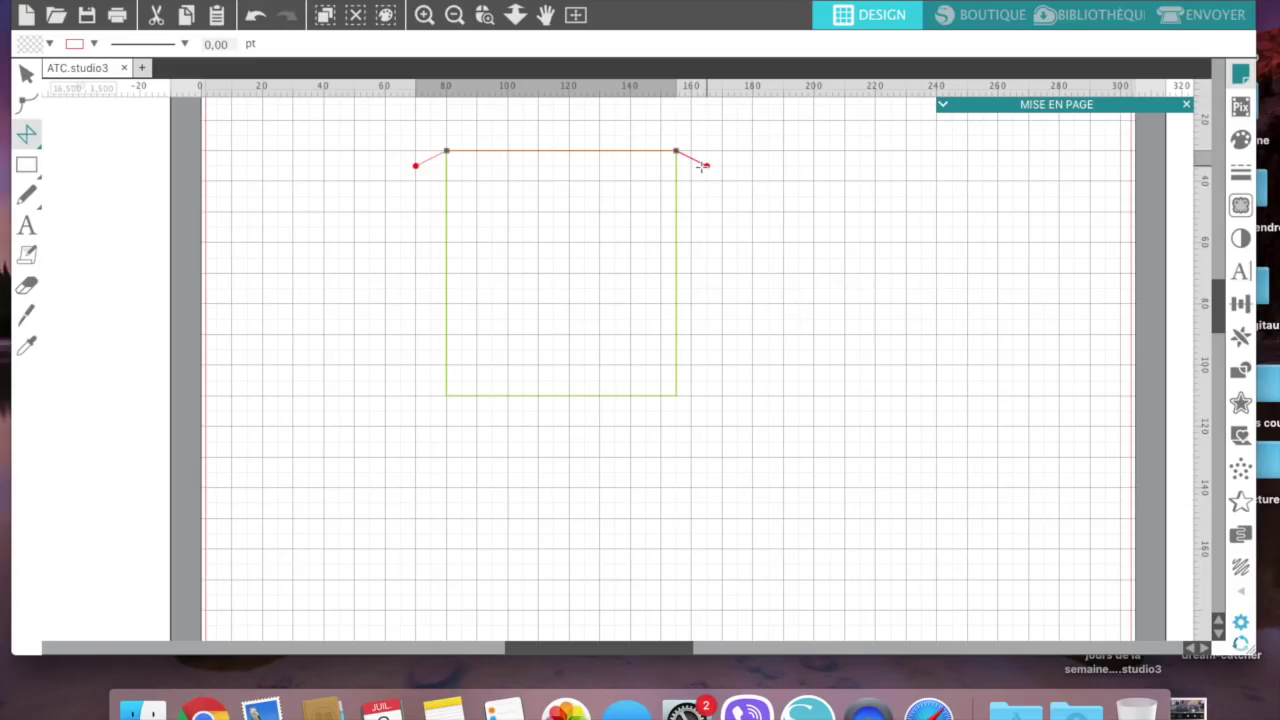
click(706, 165)
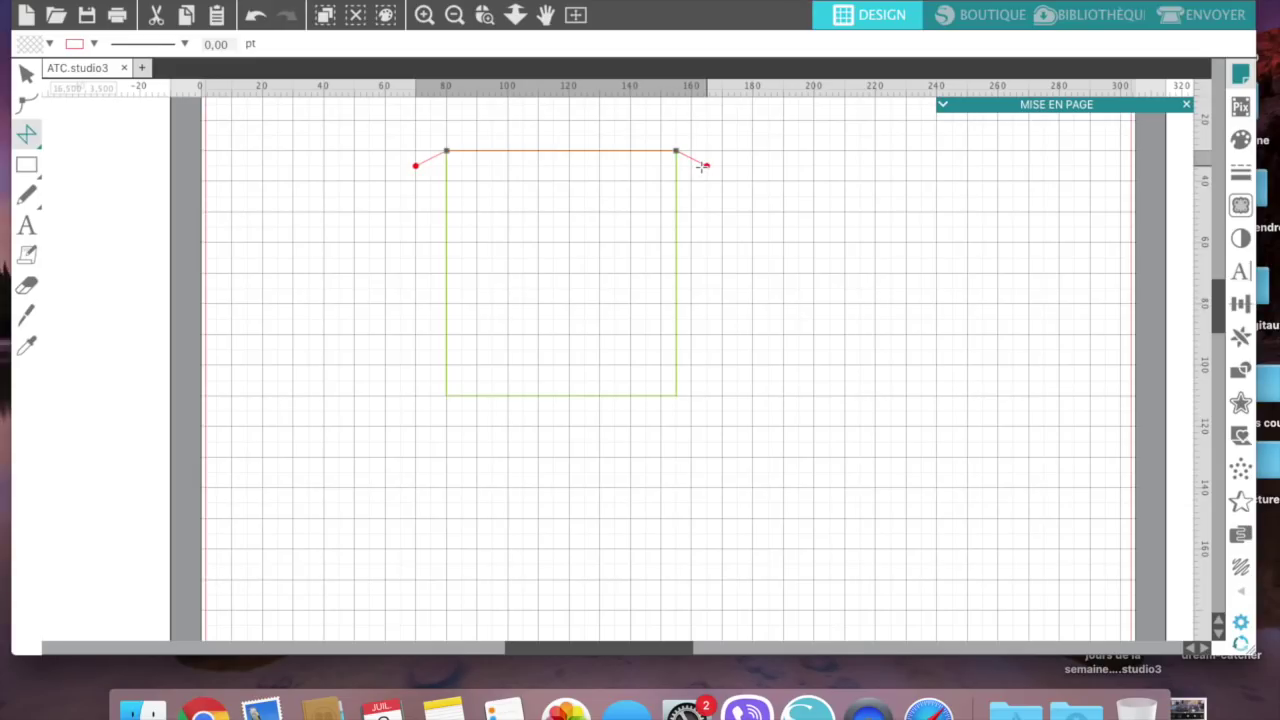
click(707, 380)
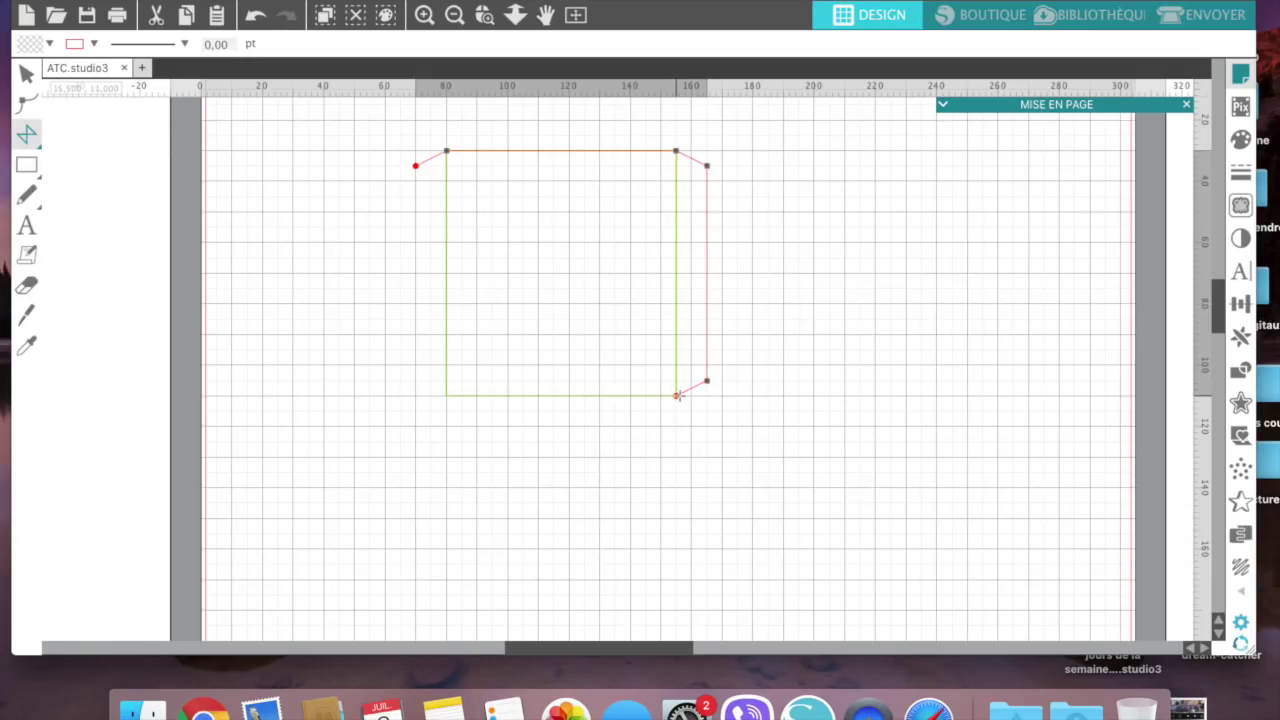
click(676, 395)
Step: Continue the polygon around a 1 cm tapered bottom flap and a matching left flap, closing it at its starting point
click(661, 426)
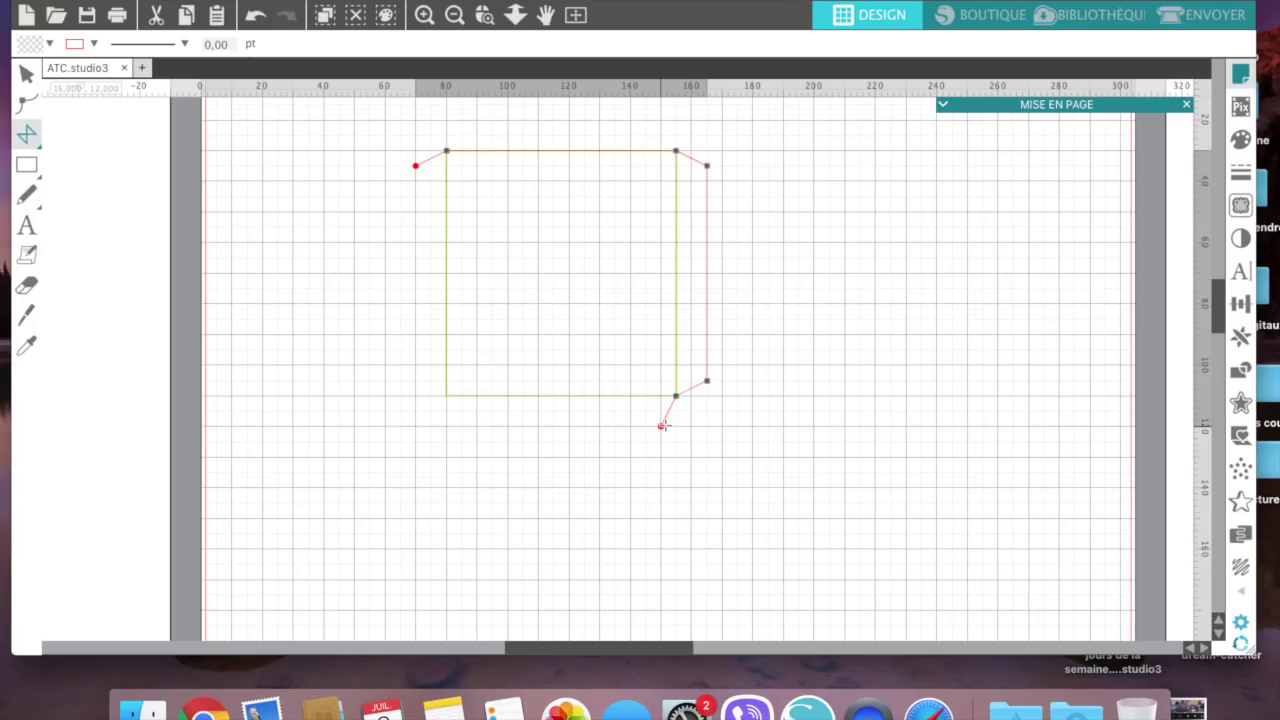
click(462, 426)
click(446, 396)
click(415, 380)
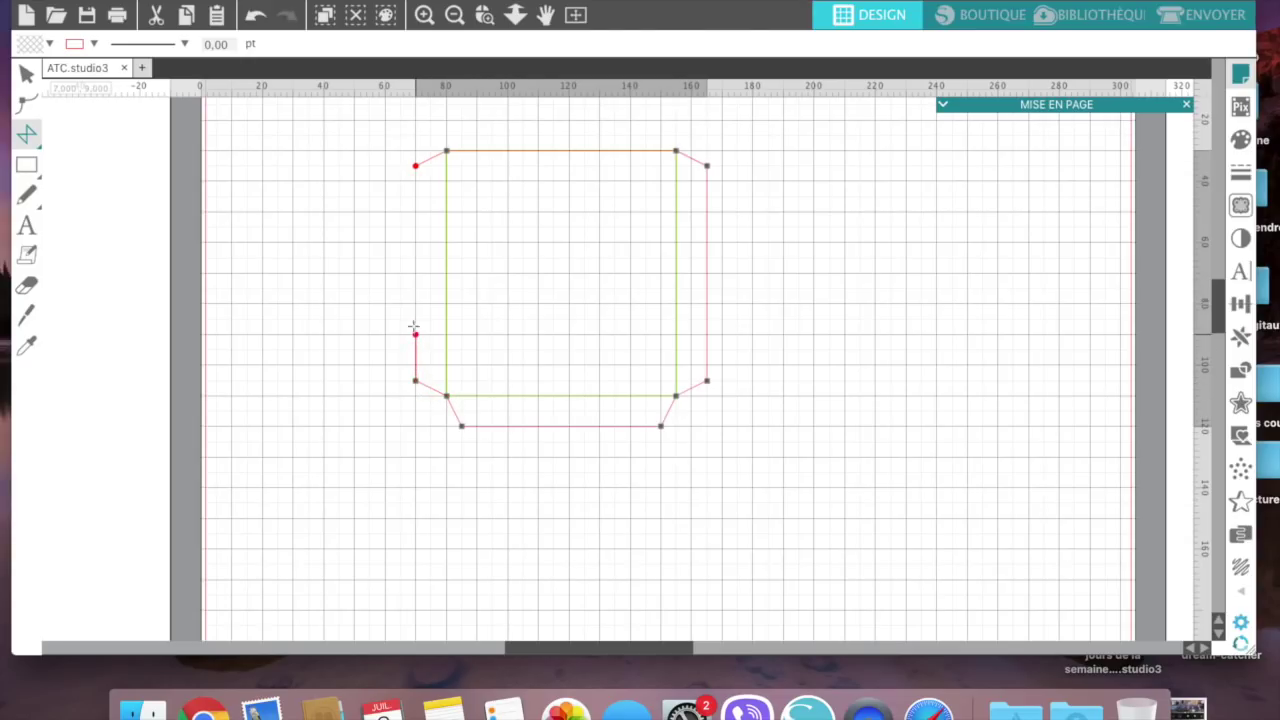
click(414, 165)
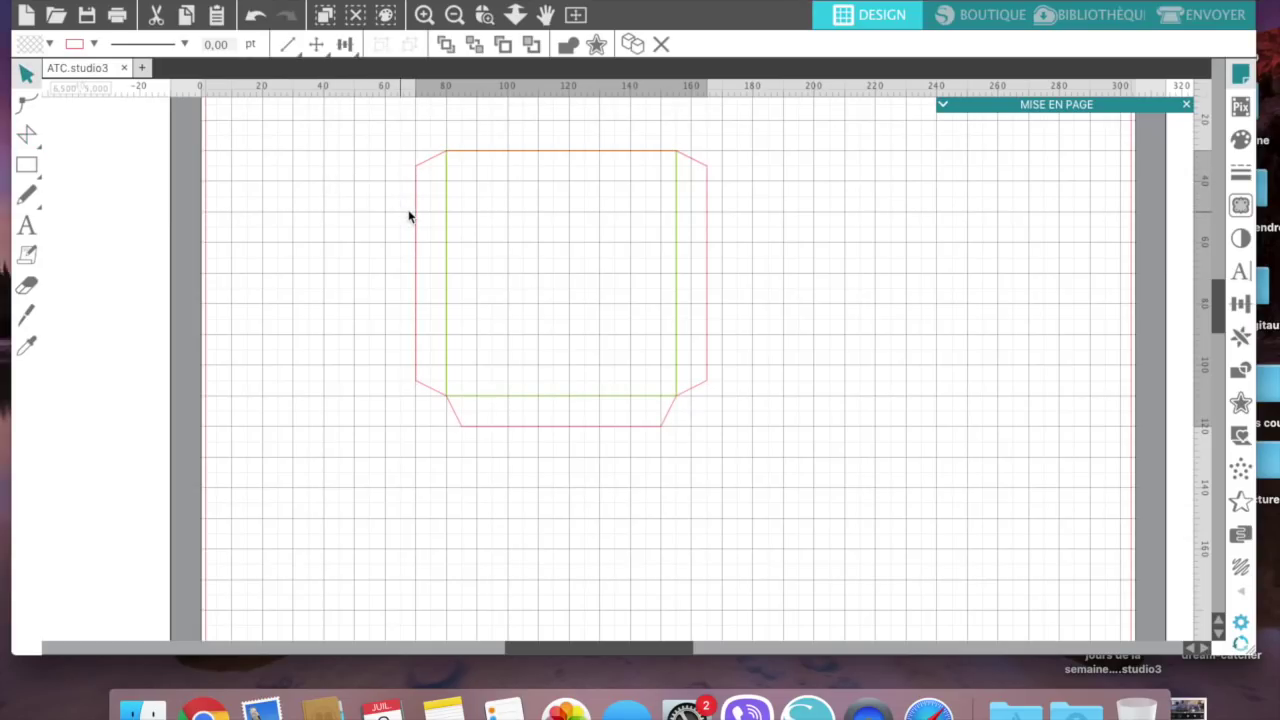
Step: Move the green rectangle out of the pocket outline to the empty area on its right and deselect it
click(451, 238)
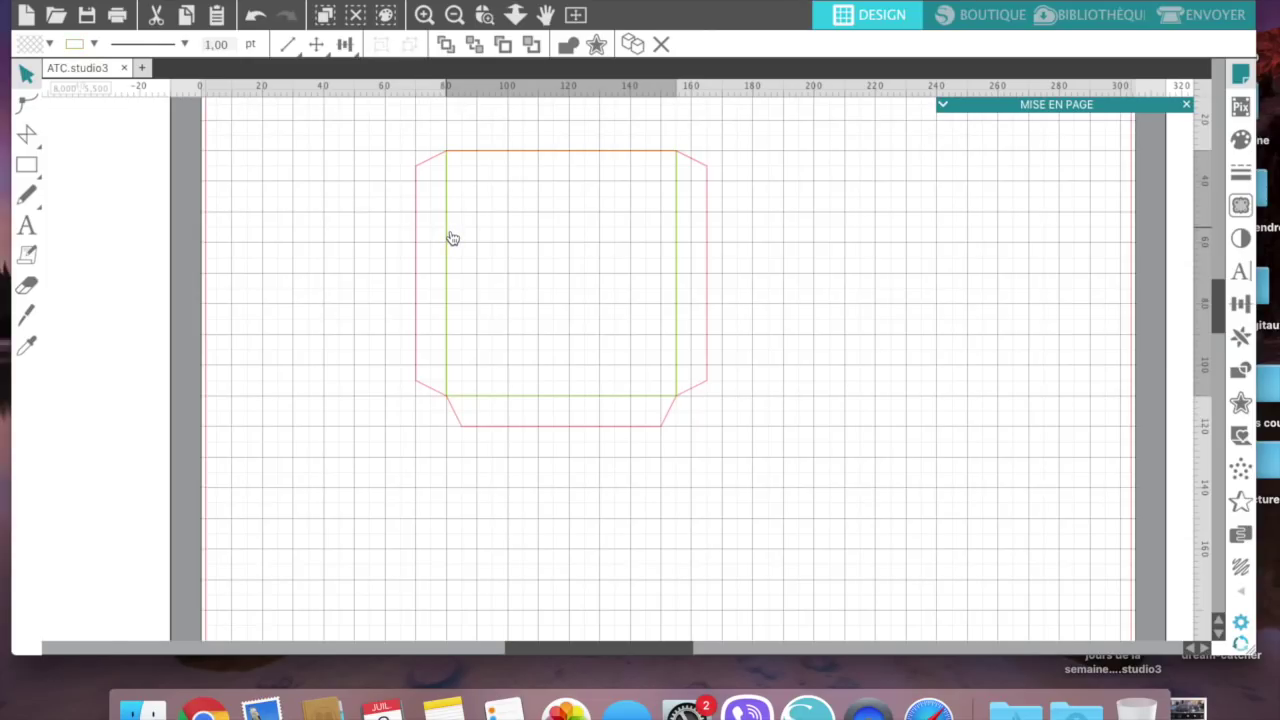
drag(453, 238, 845, 272)
click(843, 271)
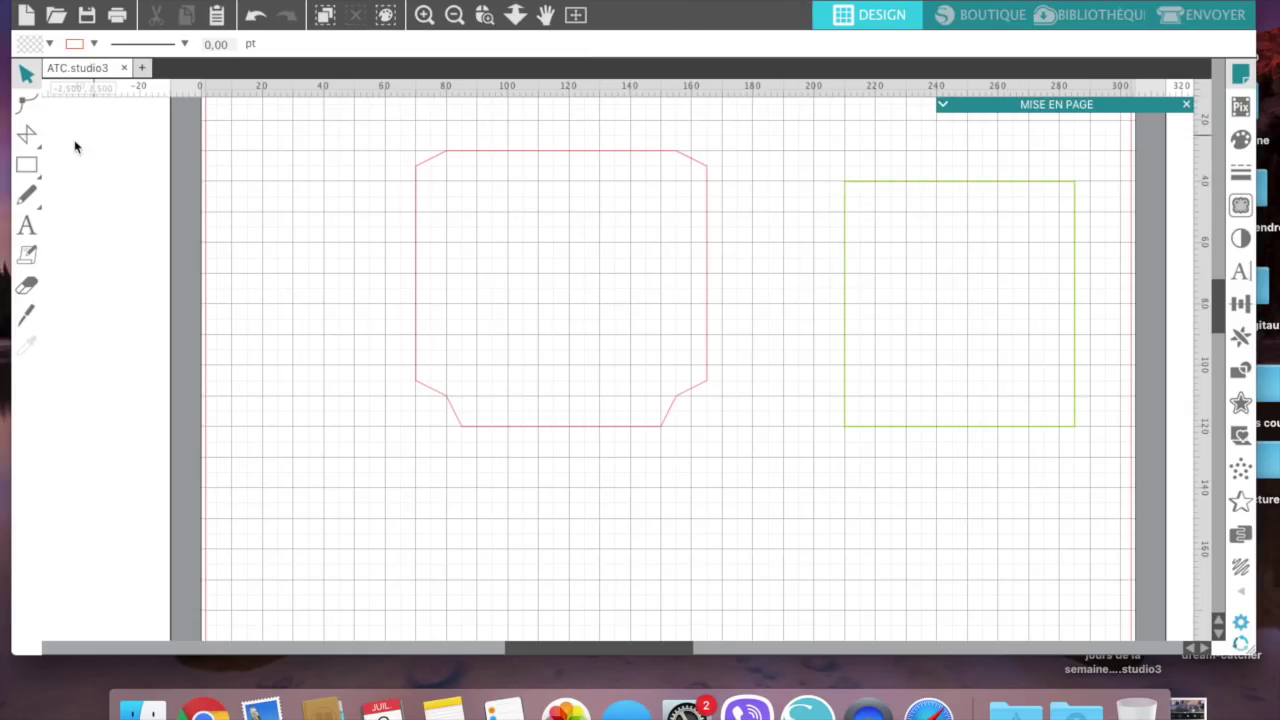
Step: Draw an open three-segment fold line inside the pocket outline along the left, bottom and right flap bases with the Polygon tool
mouse_move(73, 139)
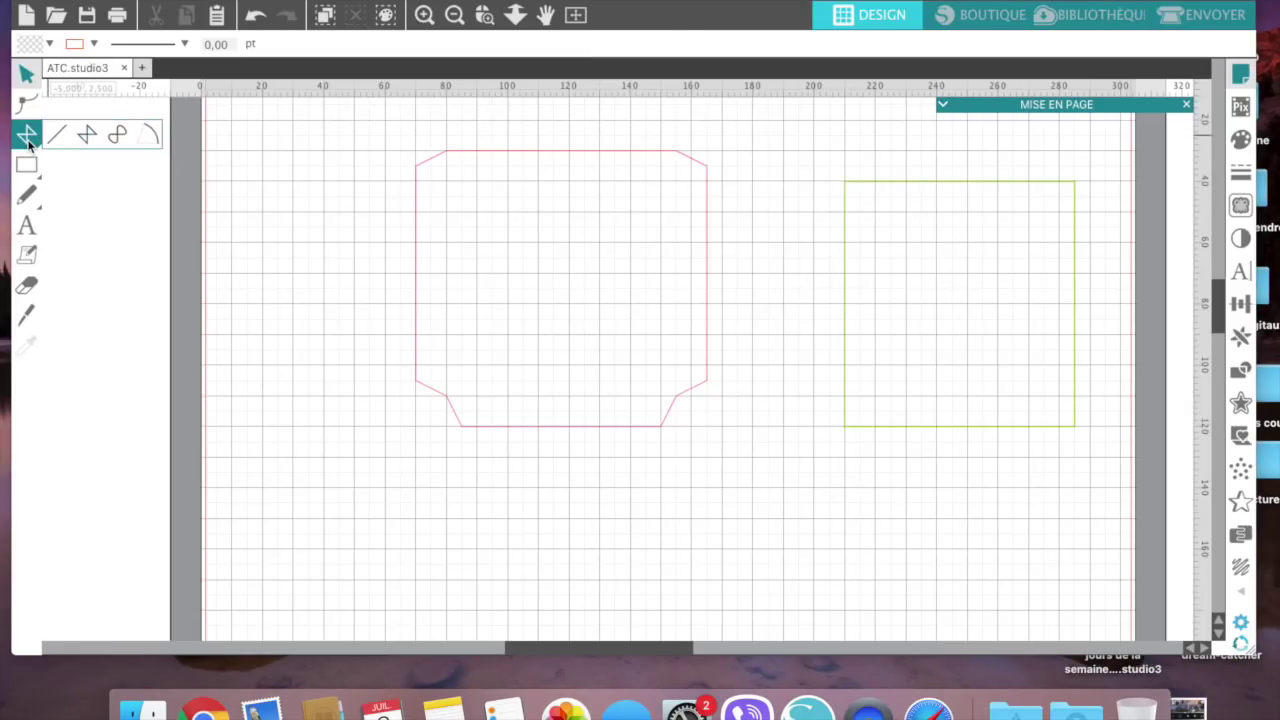
click(86, 136)
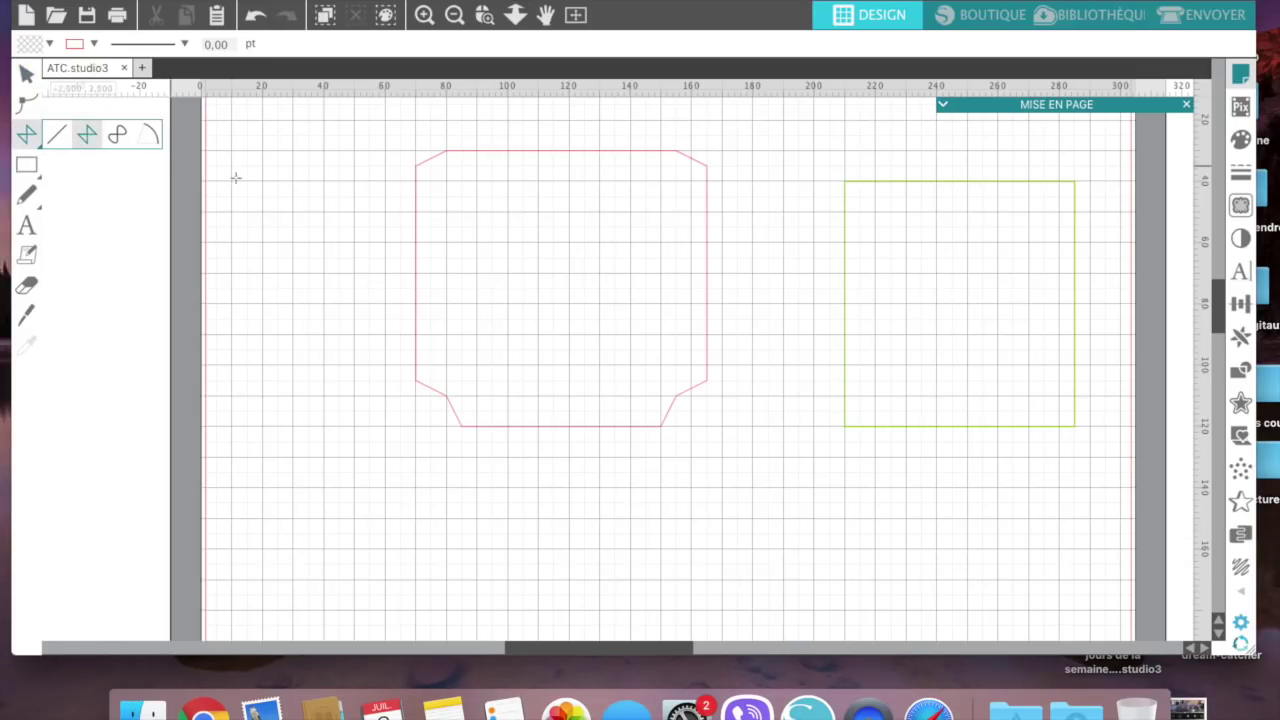
click(447, 150)
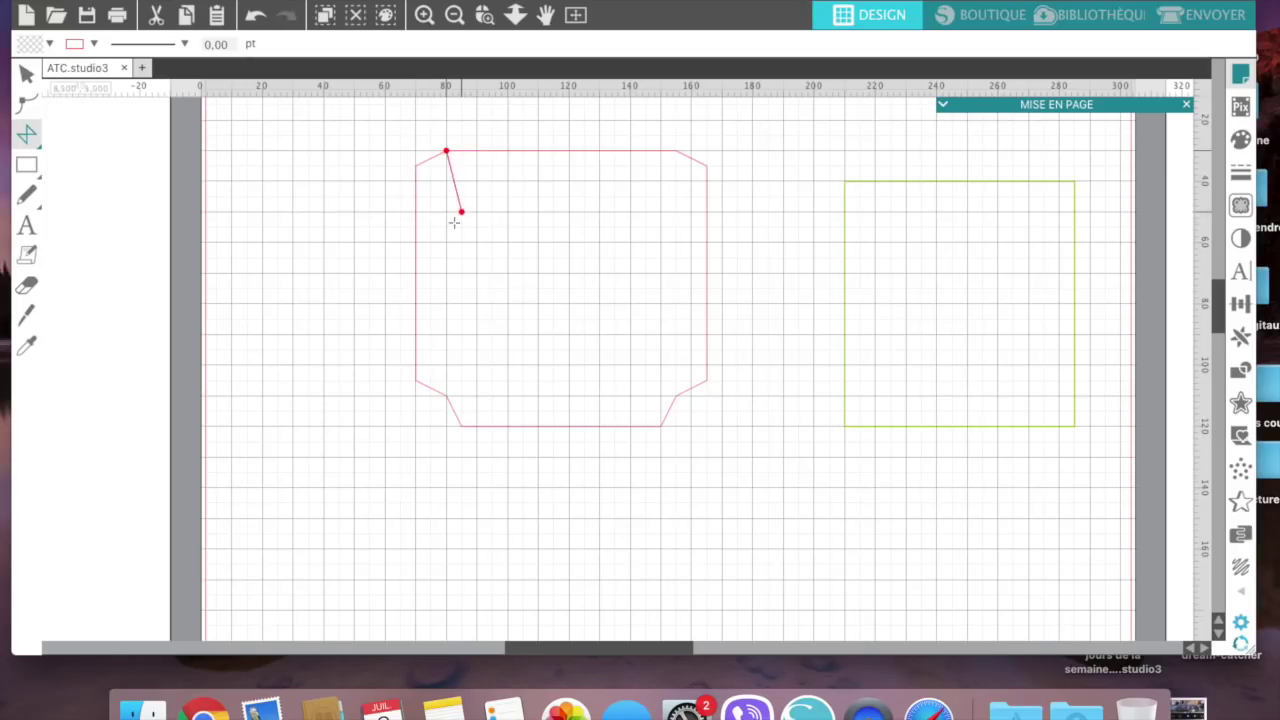
click(447, 395)
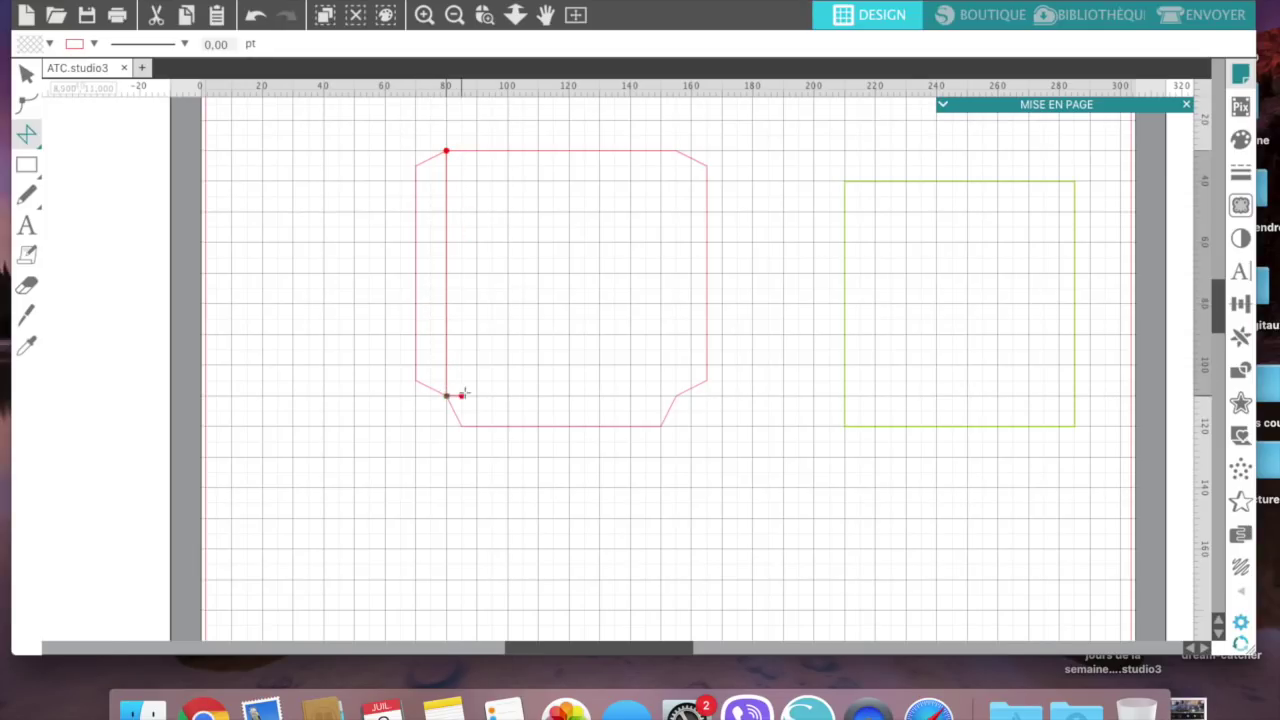
click(676, 396)
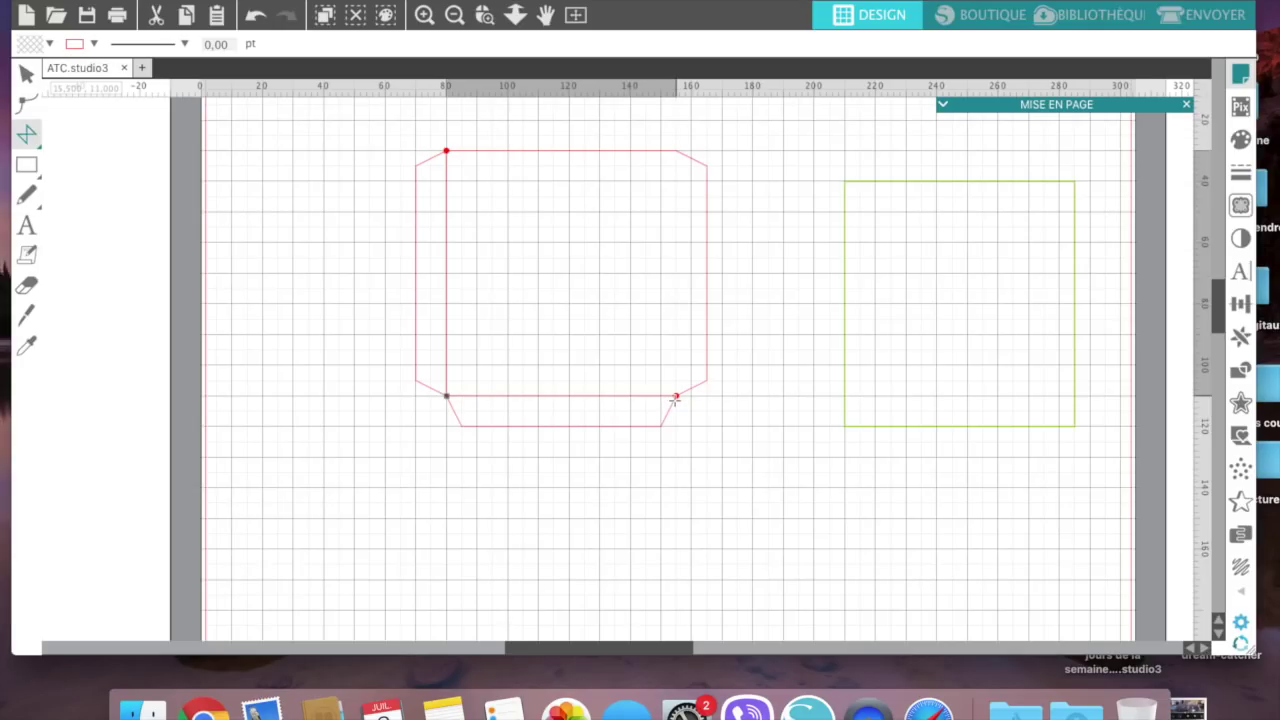
click(676, 152)
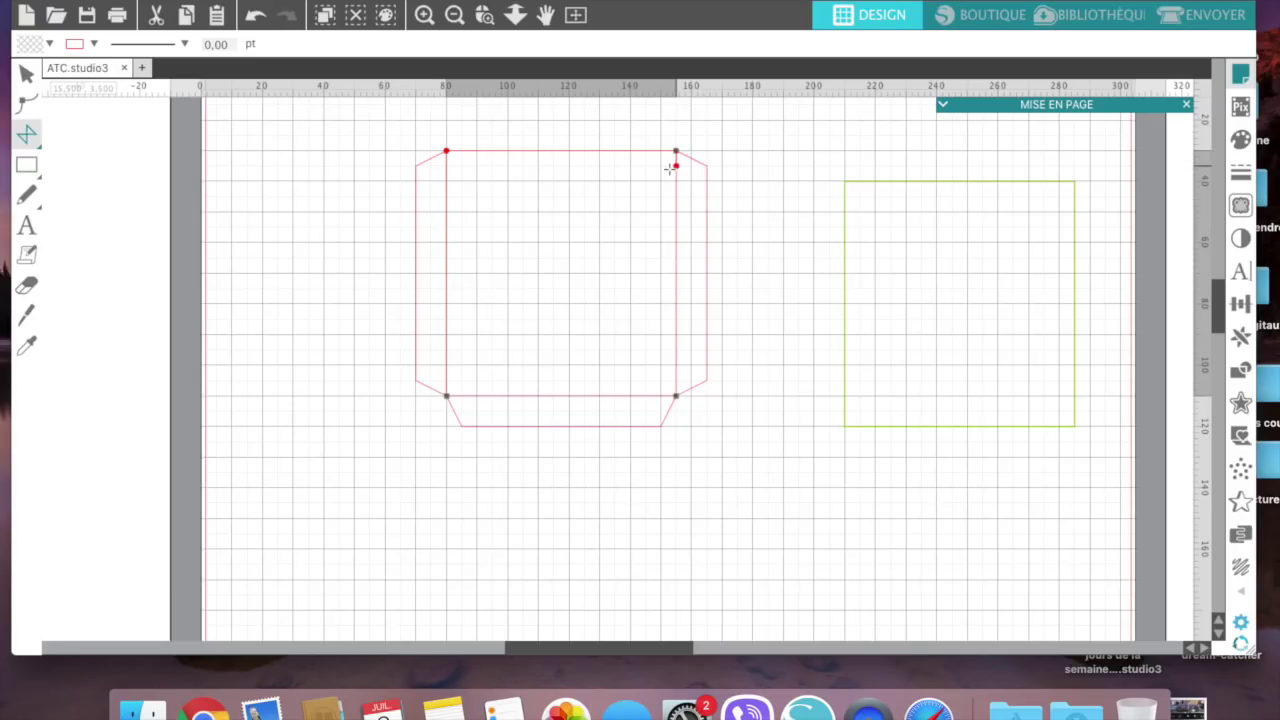
key(Escape)
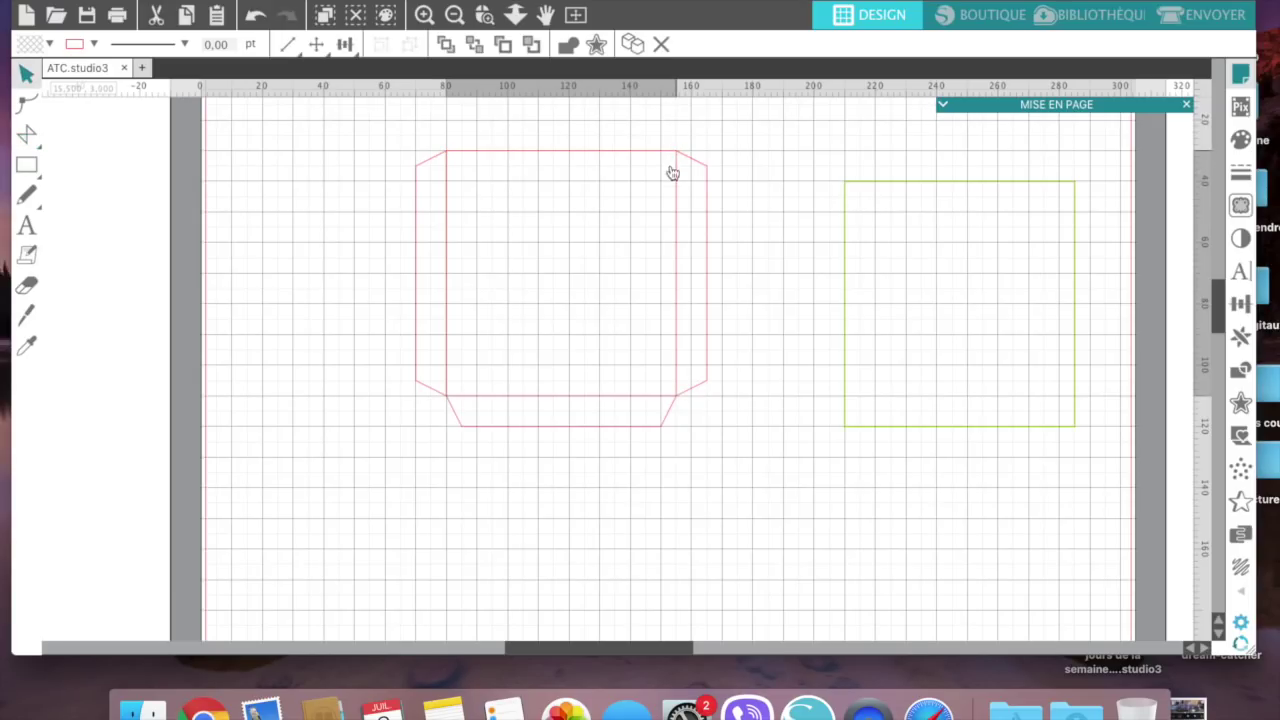
Step: Recolour the pocket's three-segment fold line blue, give it the medium-length dashed line style and deselect it
click(676, 249)
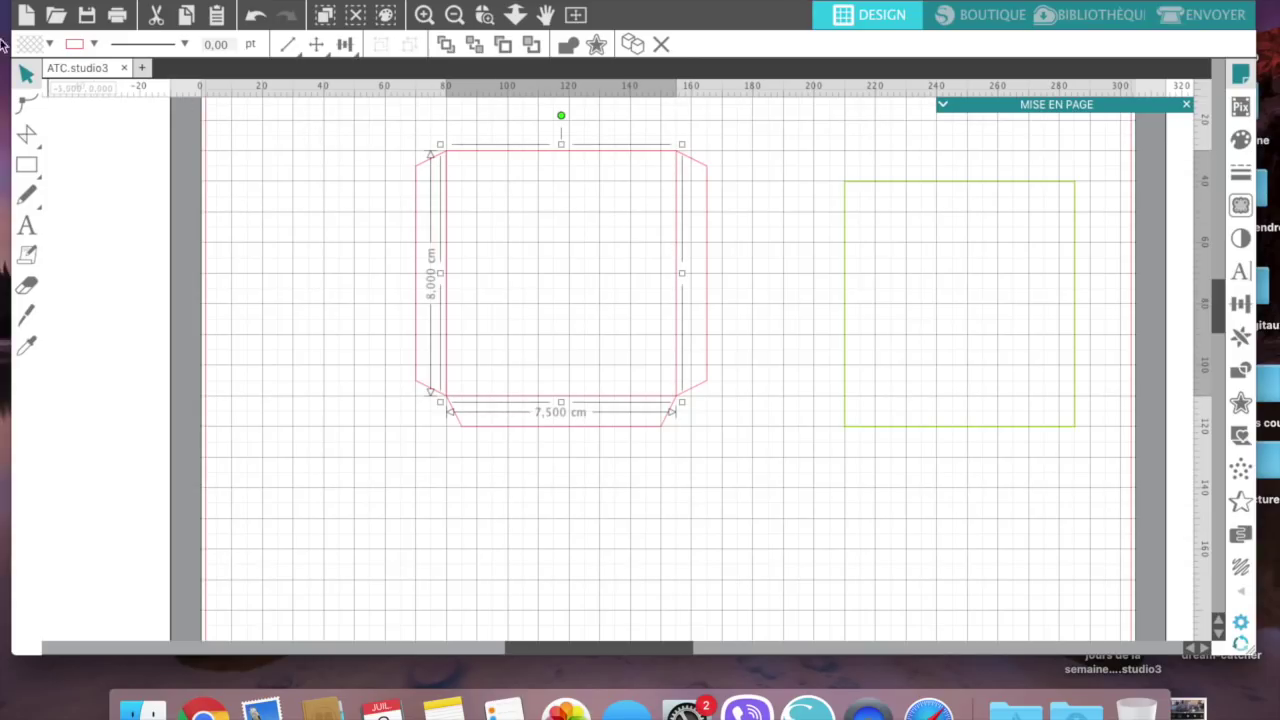
click(96, 46)
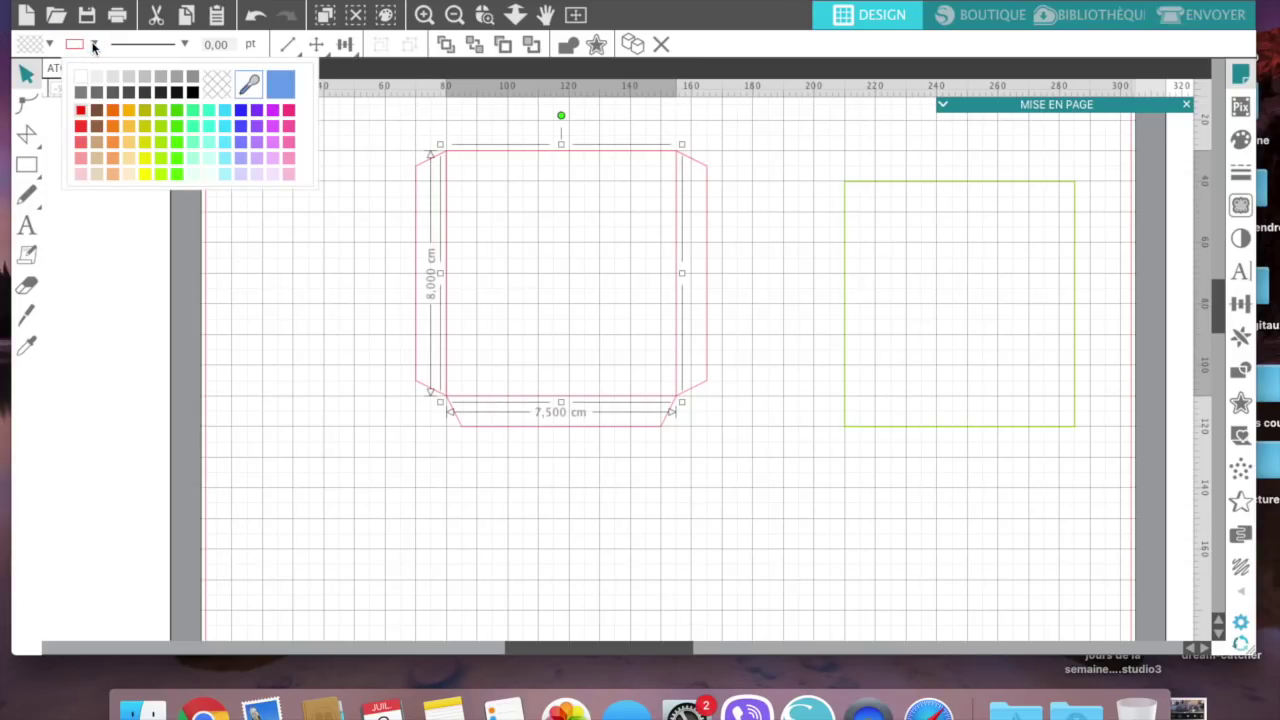
click(242, 113)
click(185, 44)
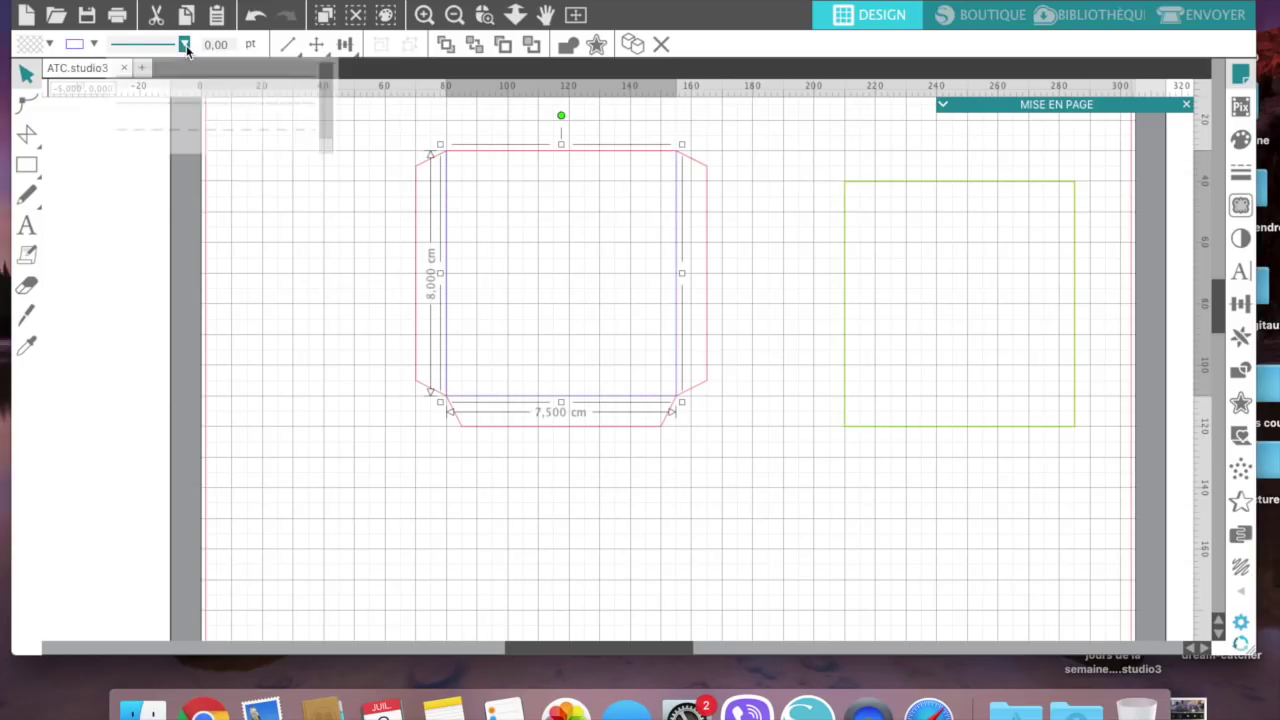
click(185, 44)
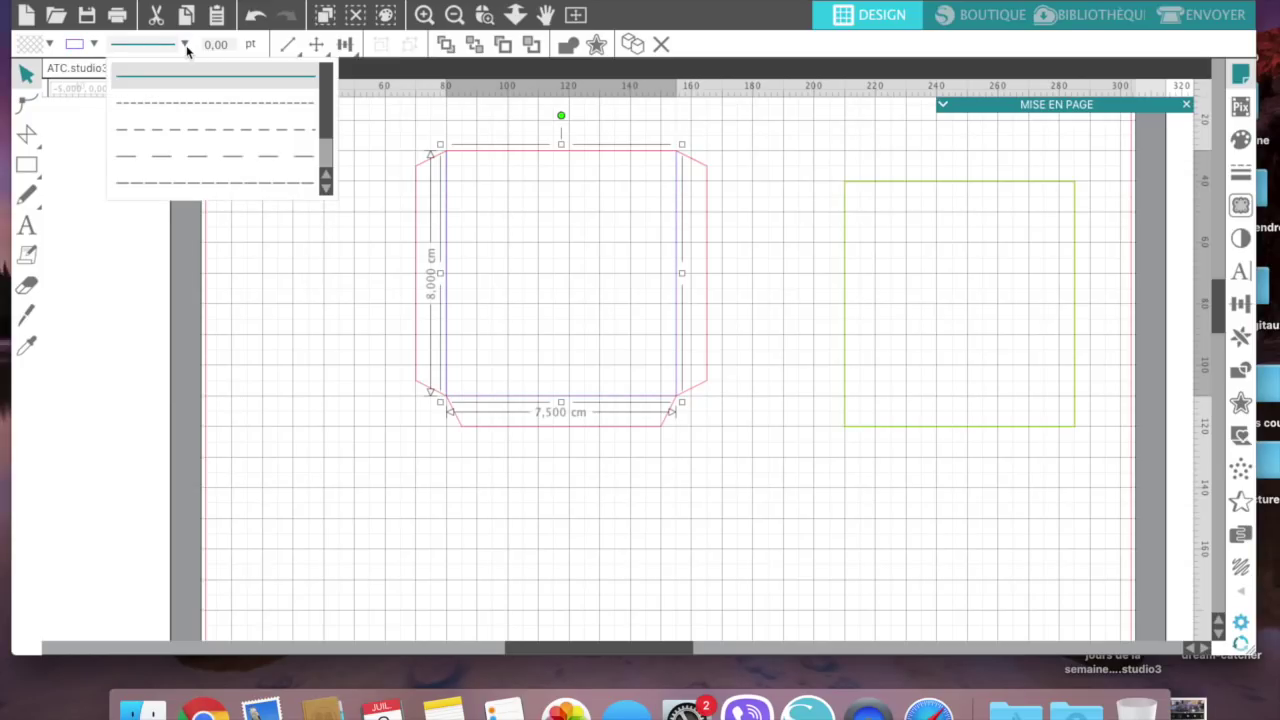
click(178, 102)
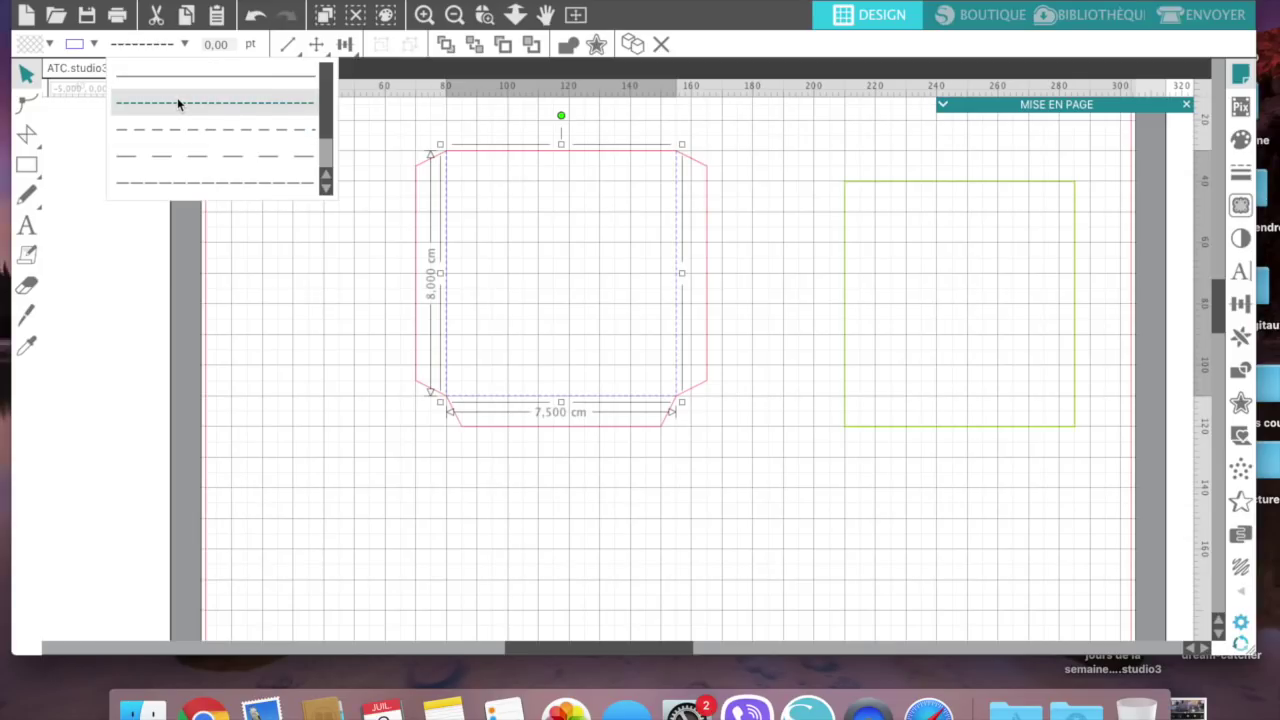
click(176, 127)
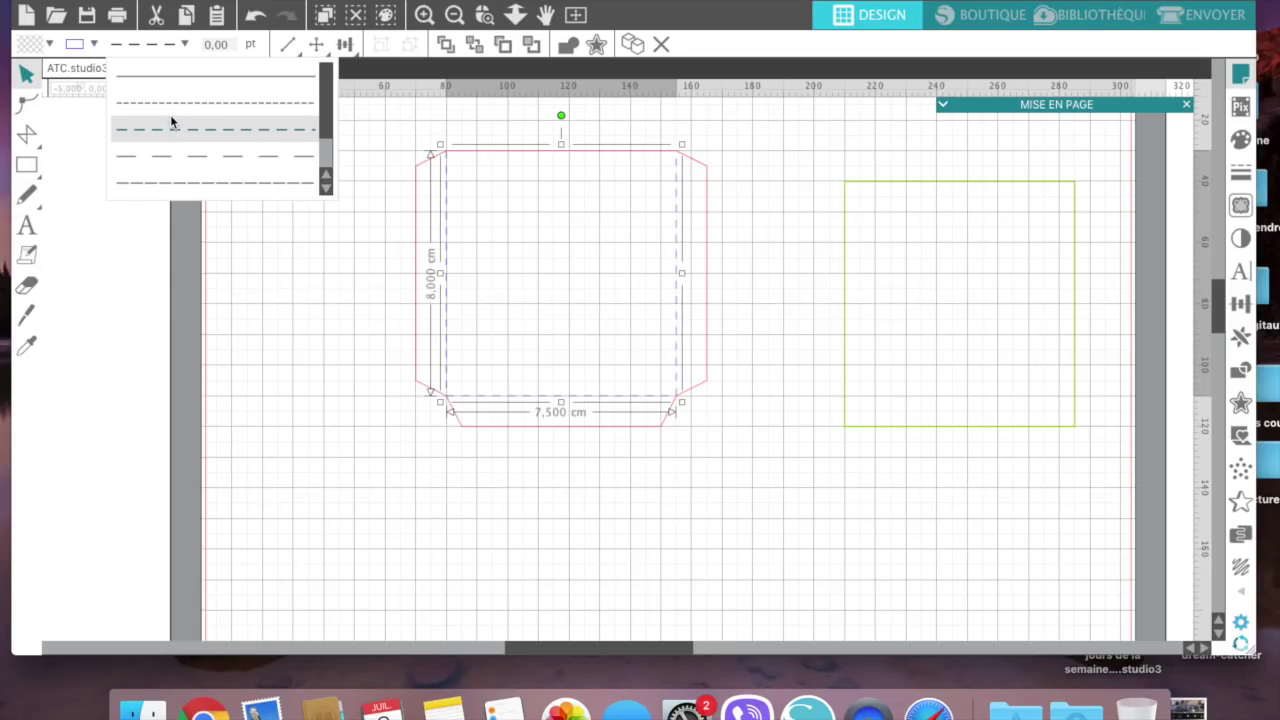
click(306, 316)
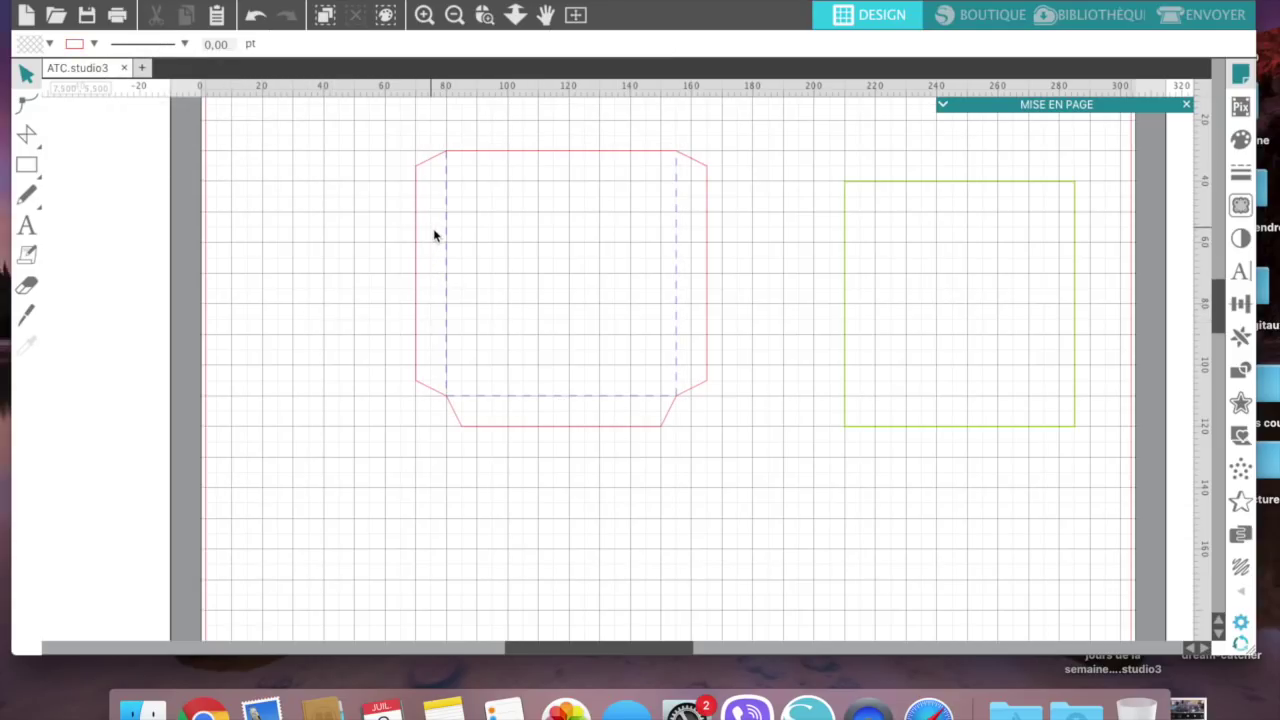
Step: Draw a circle 1.5 cm in diameter and place it over the middle of the pocket outline's upper edge
click(30, 172)
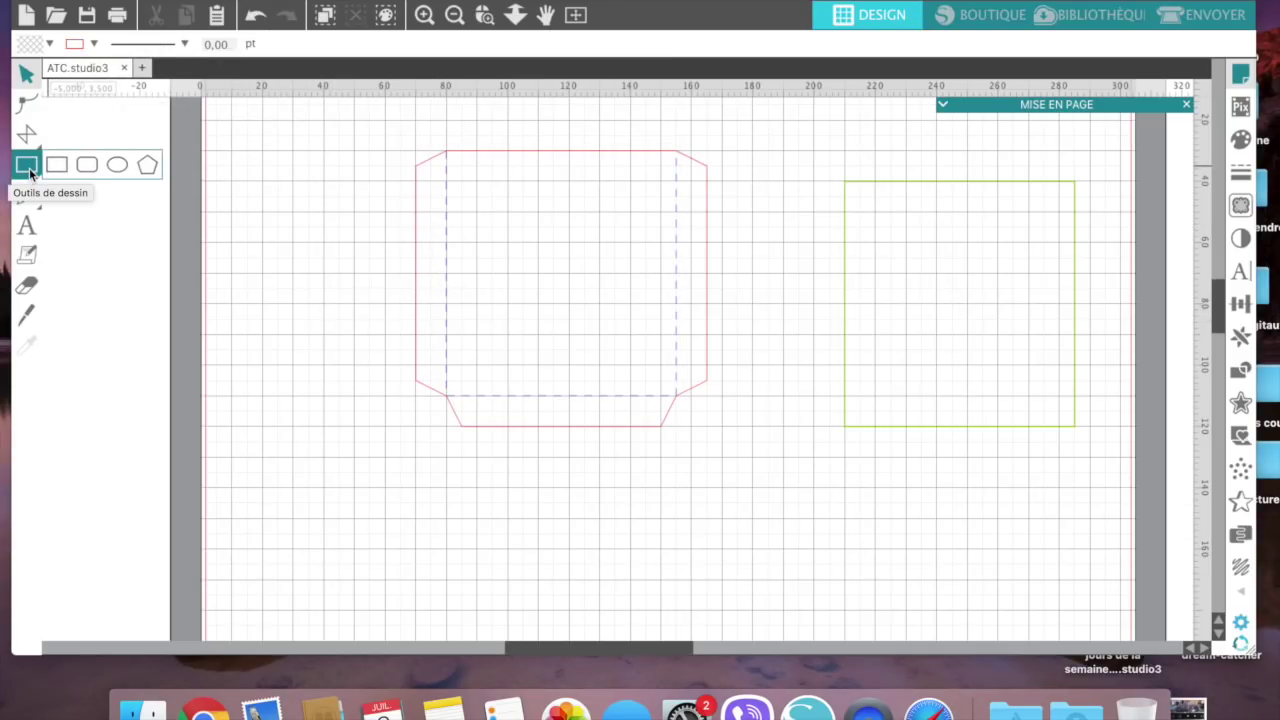
click(117, 164)
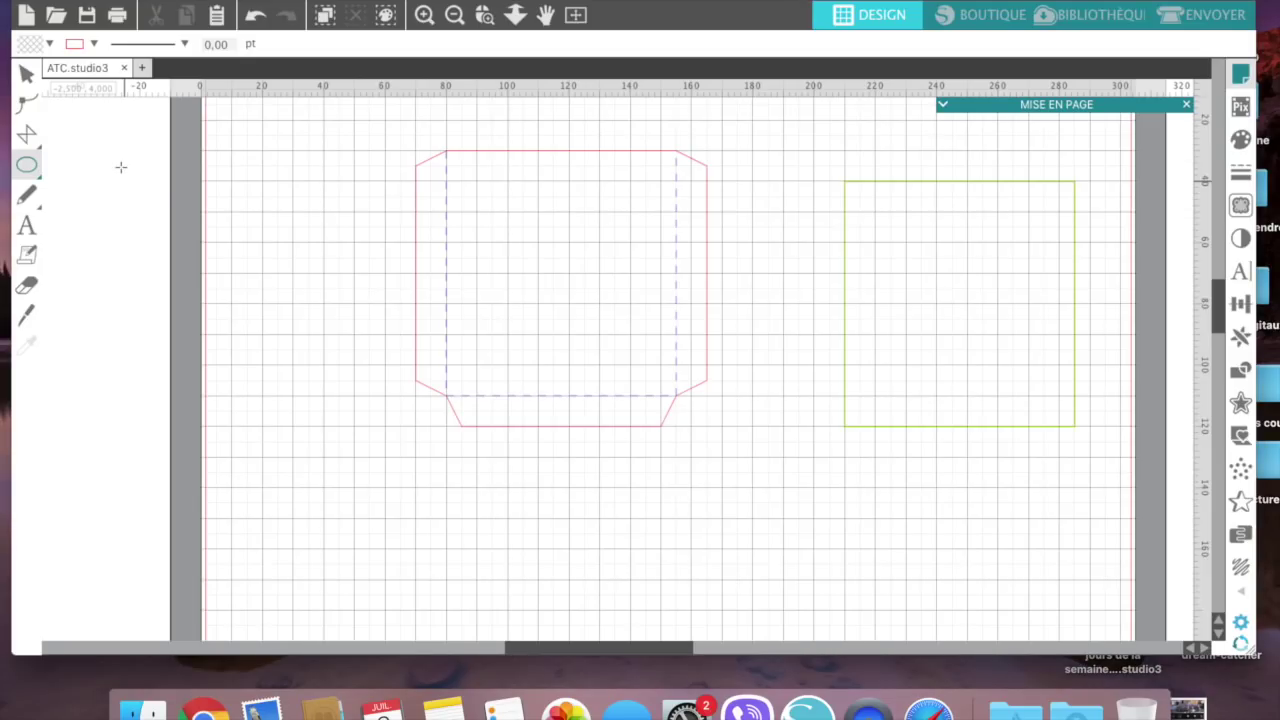
click(27, 172)
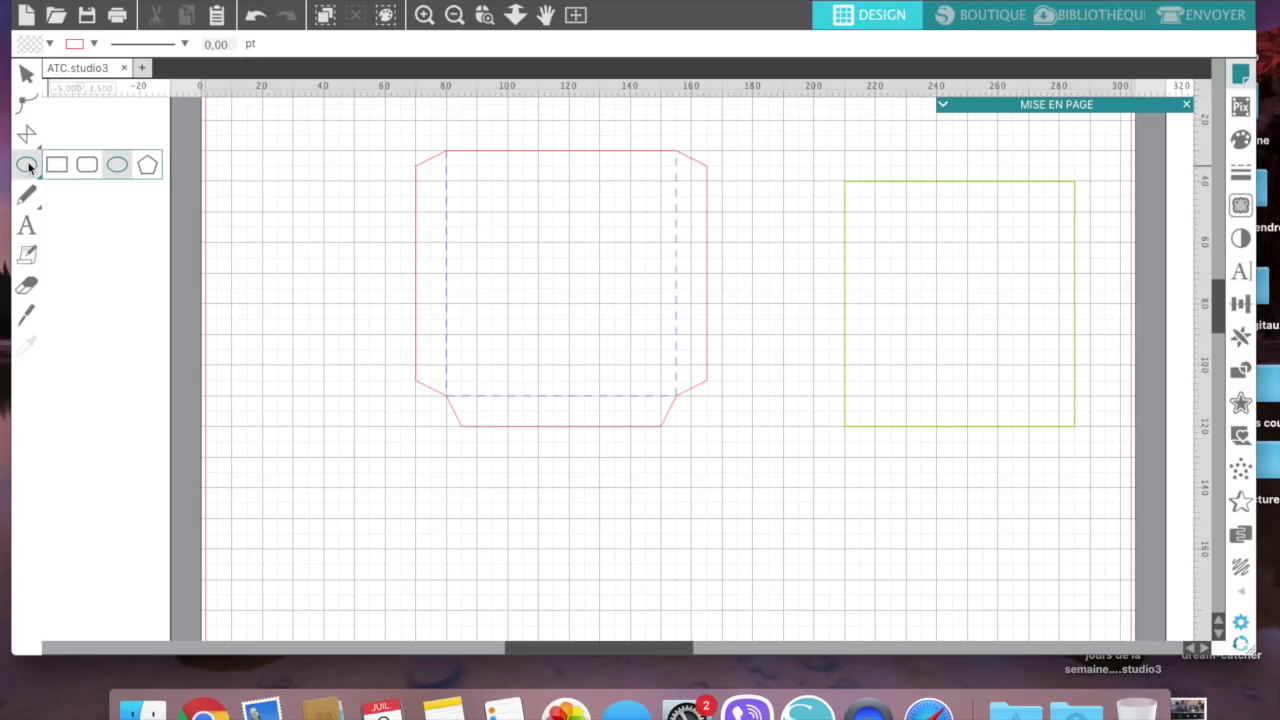
drag(292, 151, 344, 199)
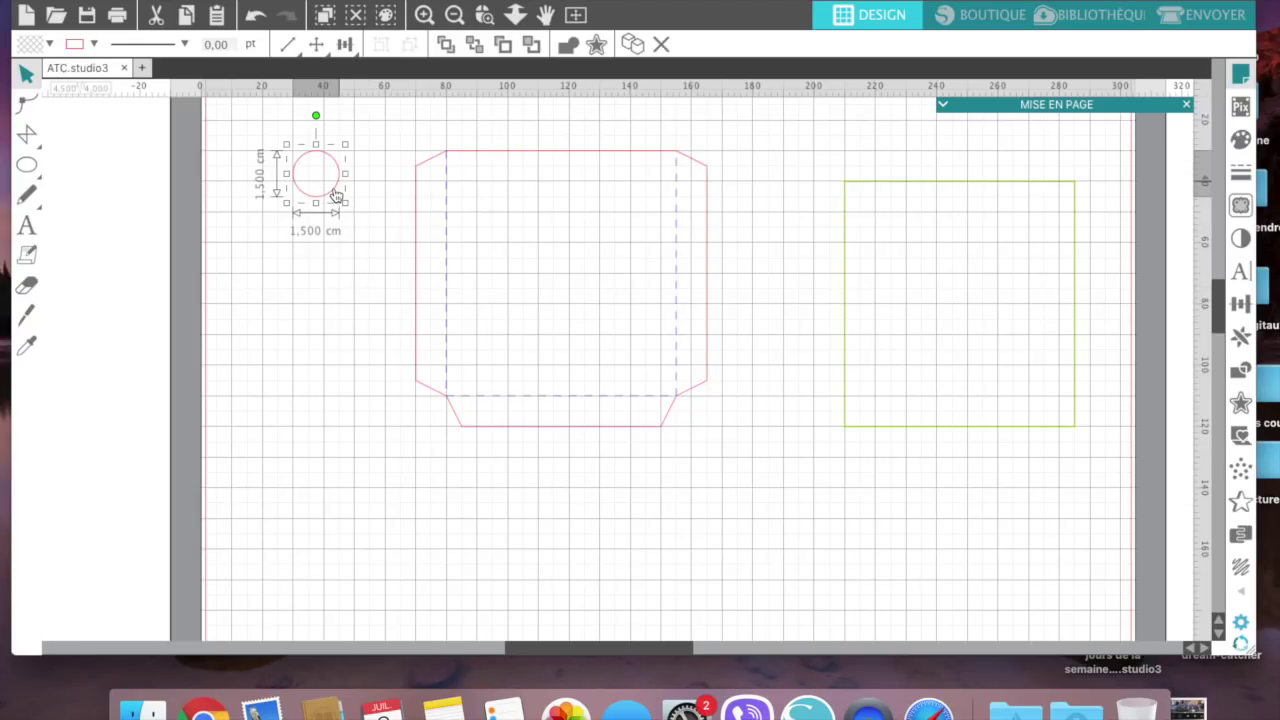
drag(336, 195, 594, 165)
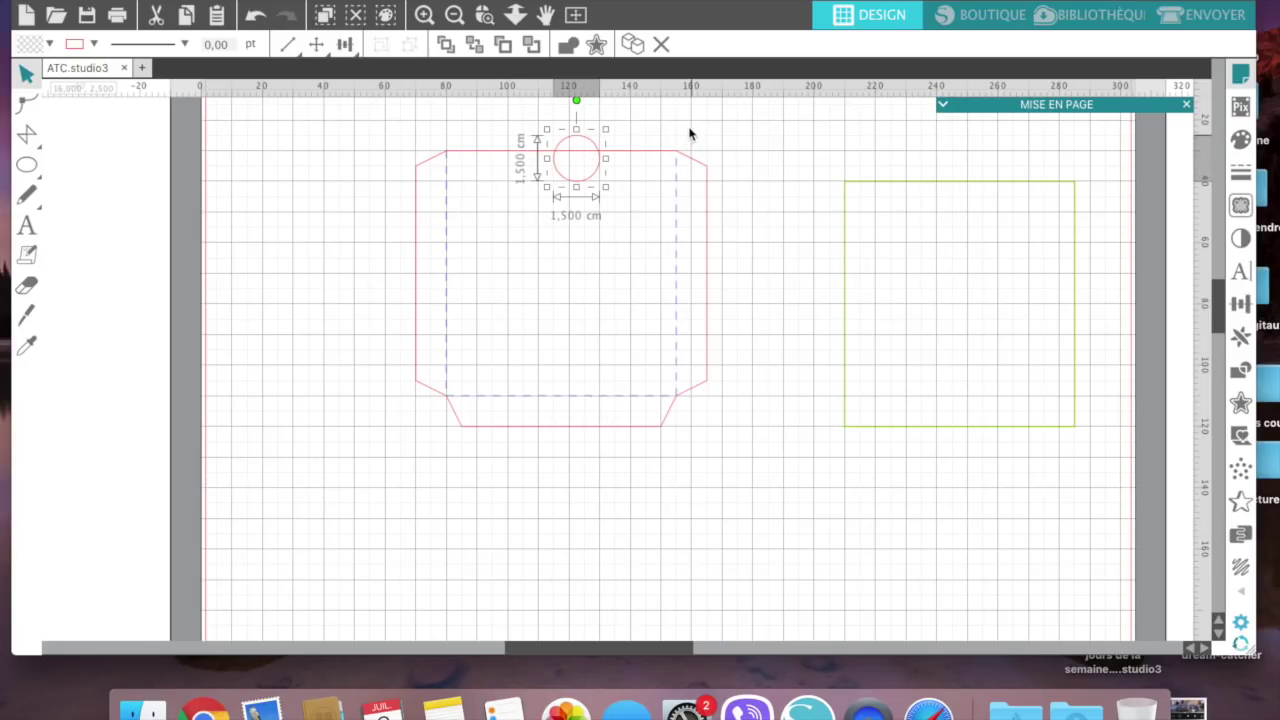
Step: Select the pocket outline together with the circle and centre them horizontally on each other
shift+click(647, 158)
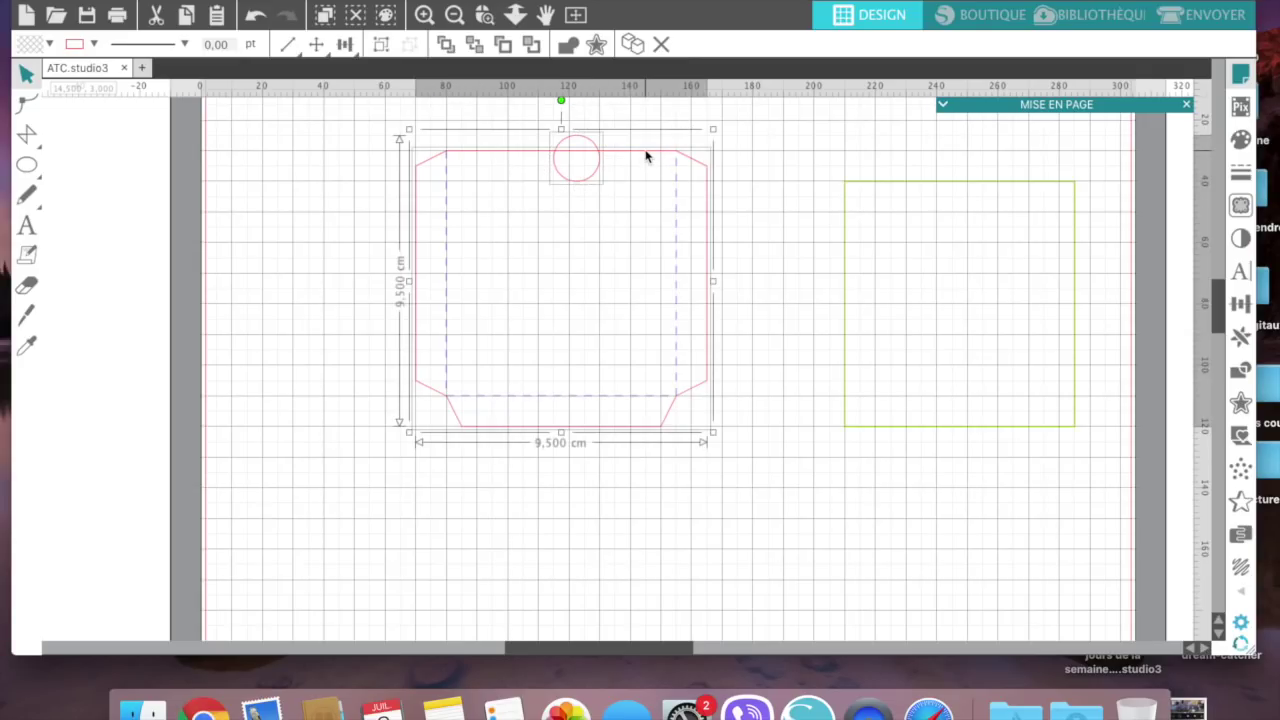
click(346, 46)
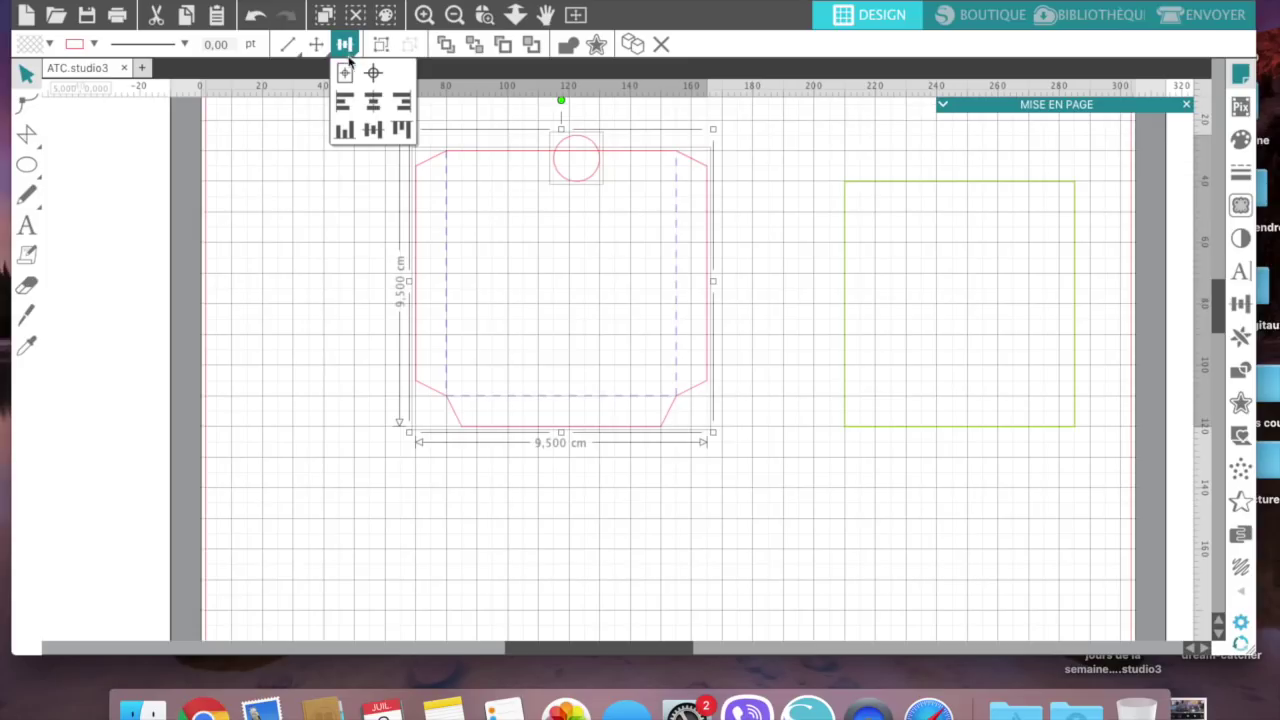
click(374, 103)
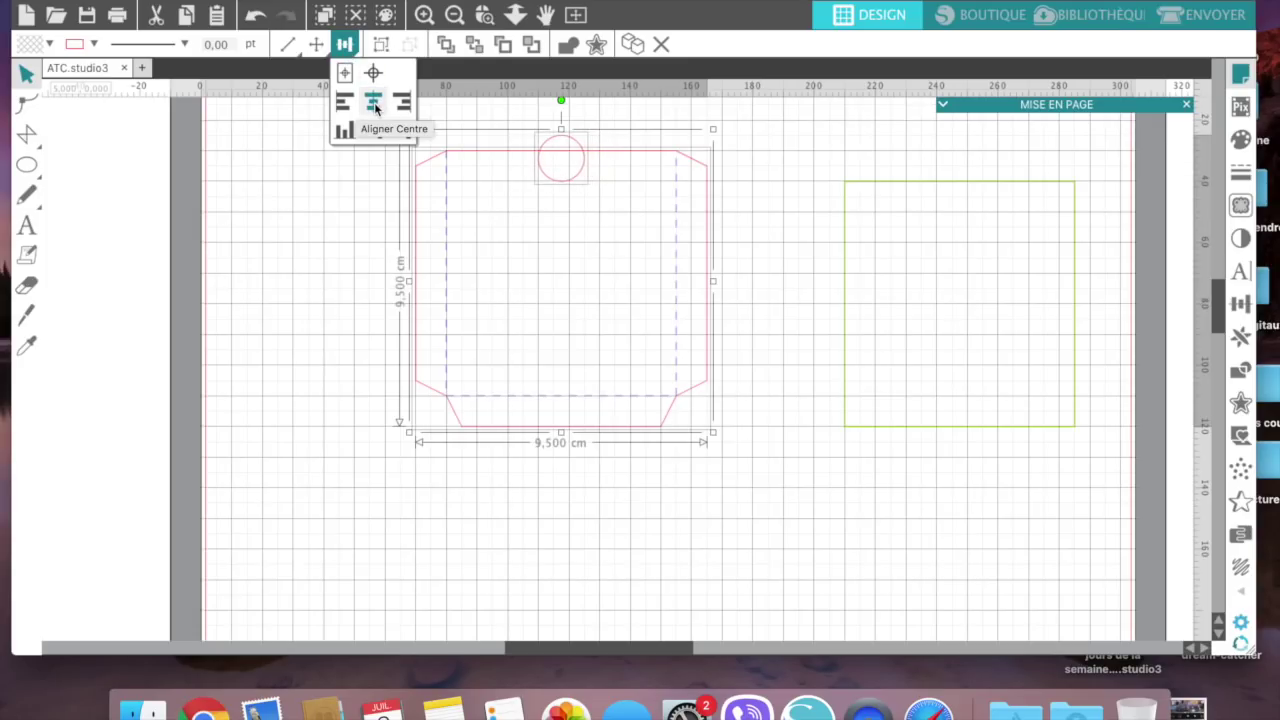
Step: Turn off snapping to the grid, nudge the circle and pocket outline up together by about 1 mm, and deselect them
click(943, 107)
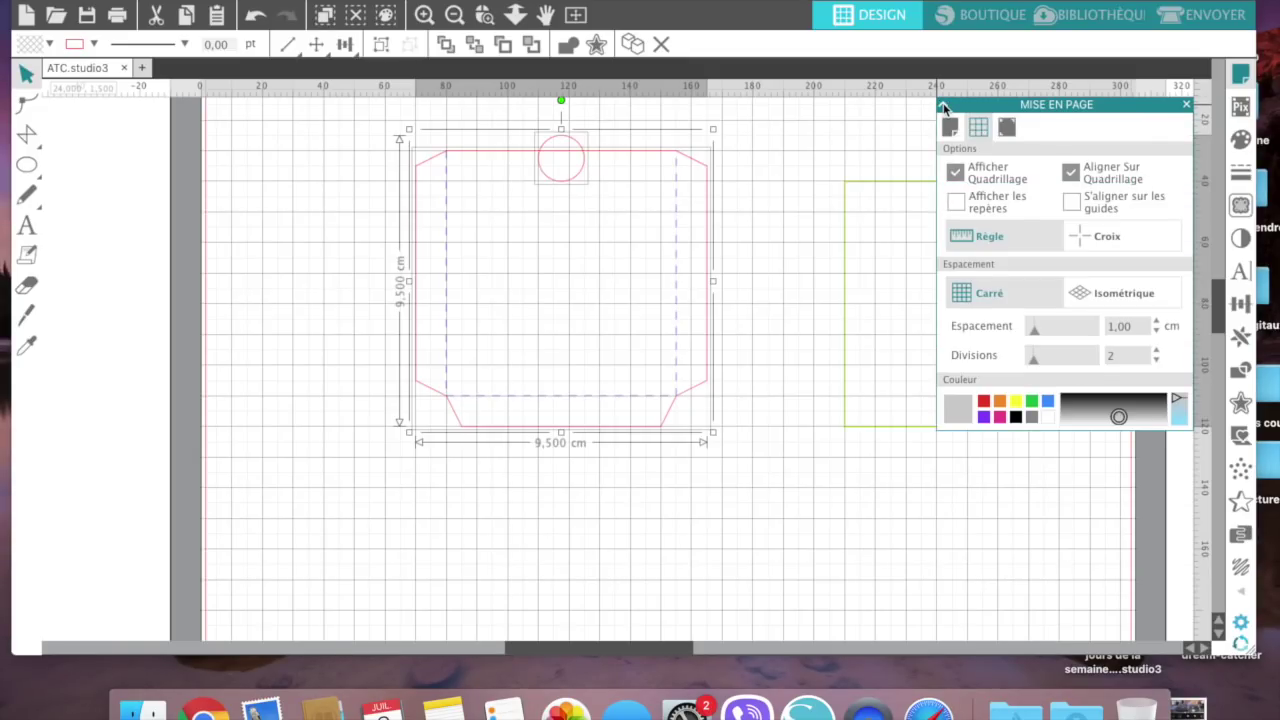
click(1071, 175)
click(510, 111)
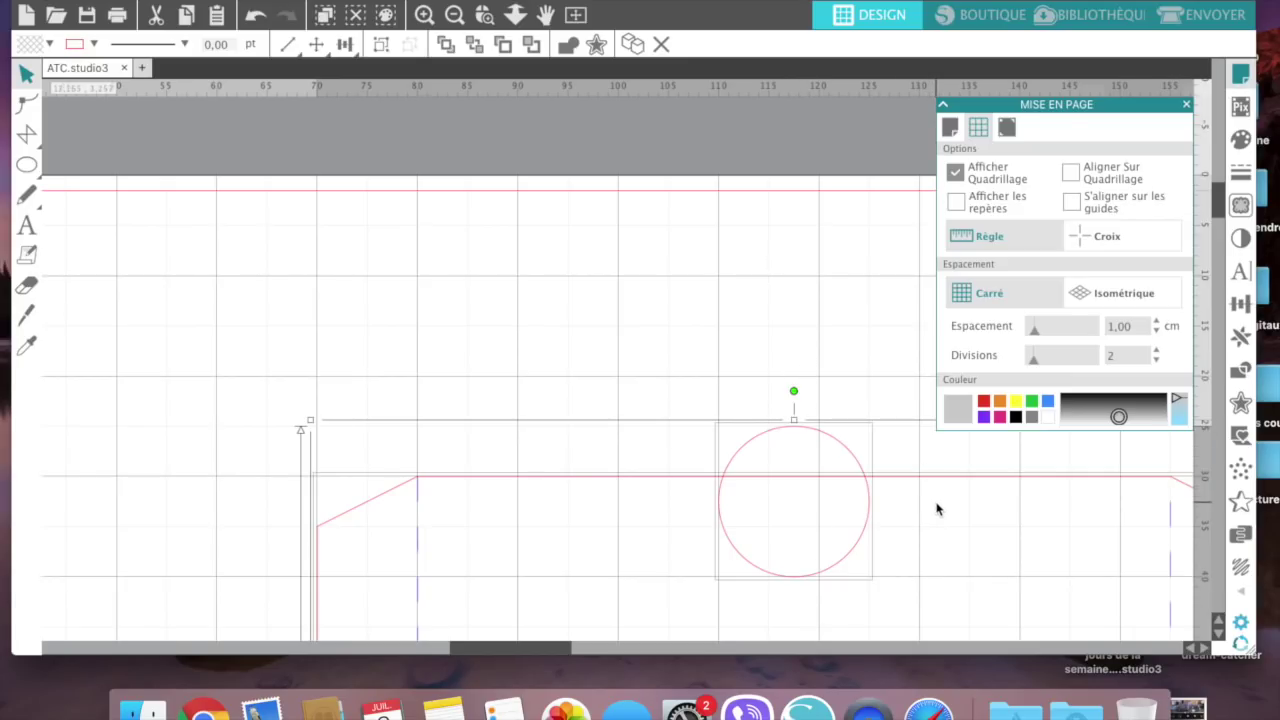
key(Up)
key(Up)
key(Up)
key(Up)
key(Up)
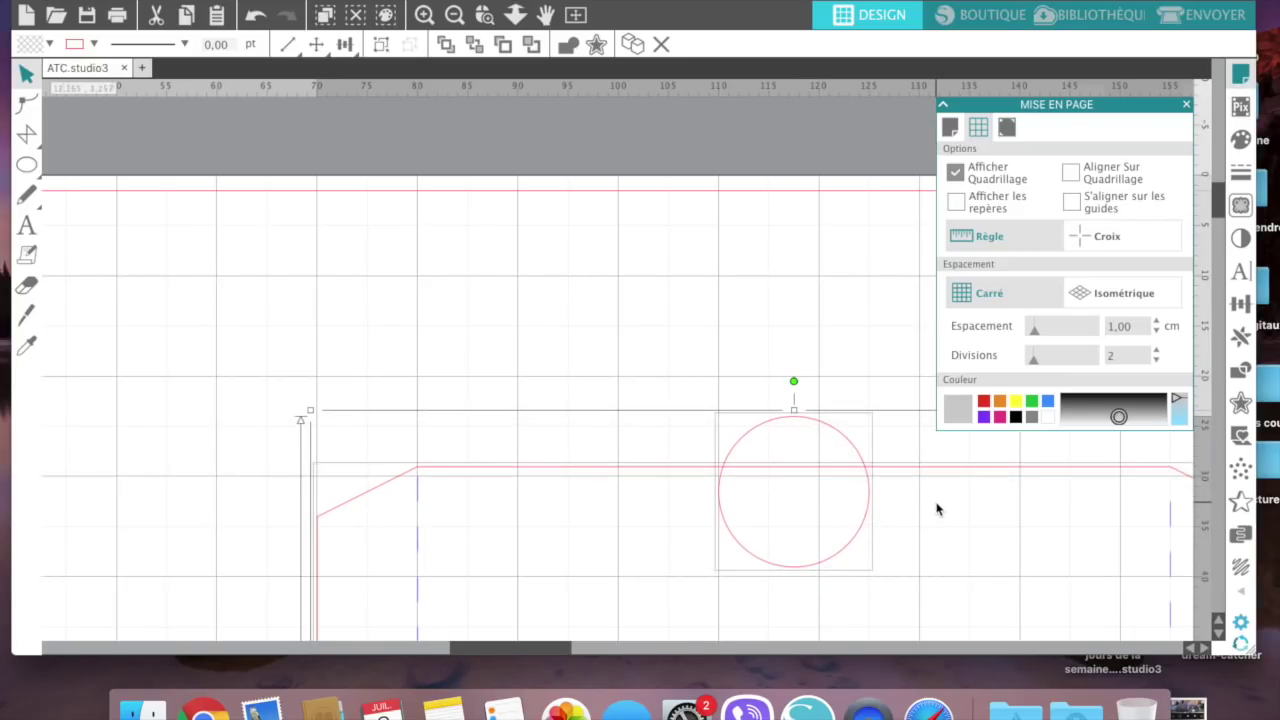
click(597, 346)
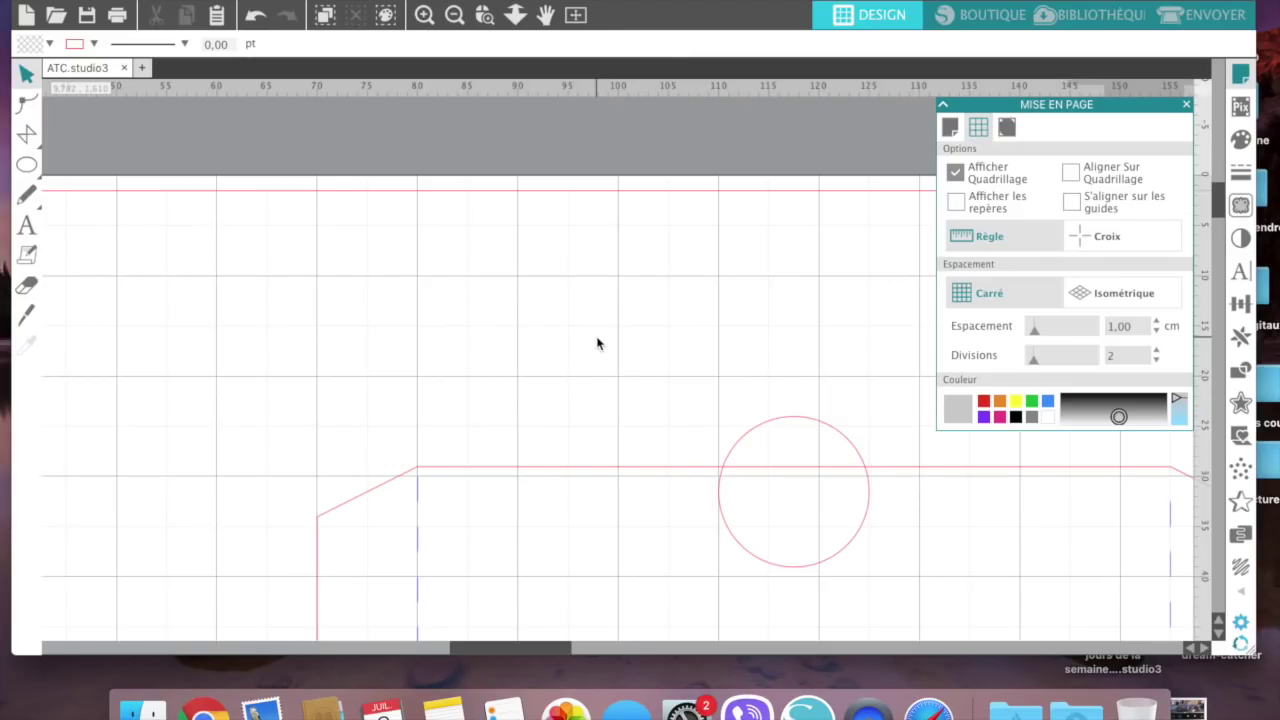
Step: Nudge the circle alone upward until its centre lies on the pocket outline's upper edge
click(802, 422)
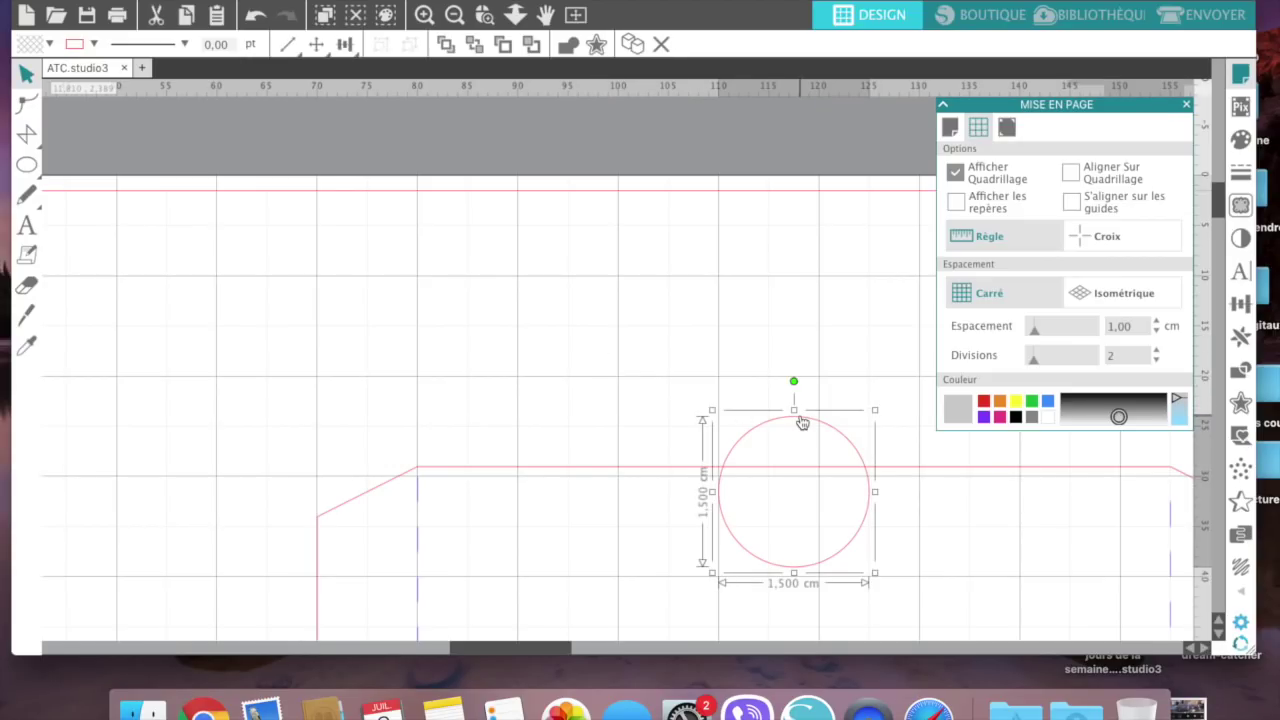
key(Up)
key(Up)
key(Up)
key(Up)
key(Up)
key(Up)
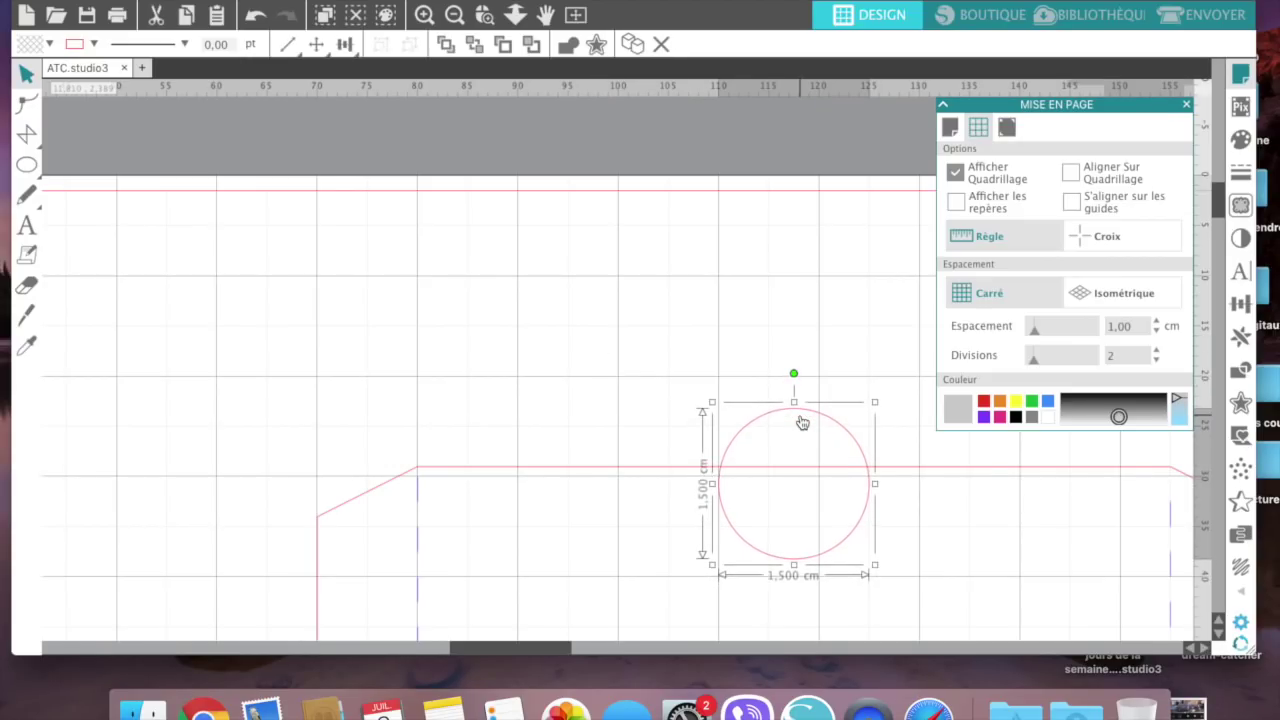
key(Up)
key(Up)
key(Up)
key(Up)
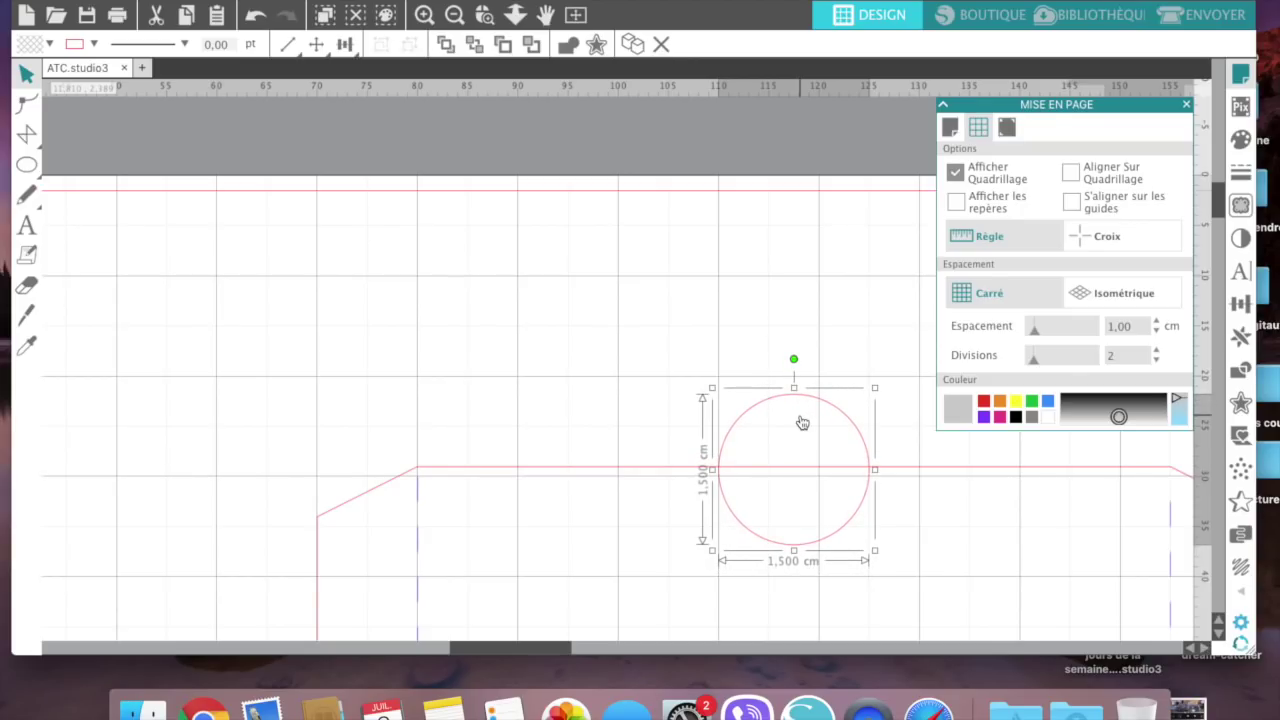
Step: Subtract the circle from the pocket outline to cut a semicircular thumb notch in its upper edge
click(455, 15)
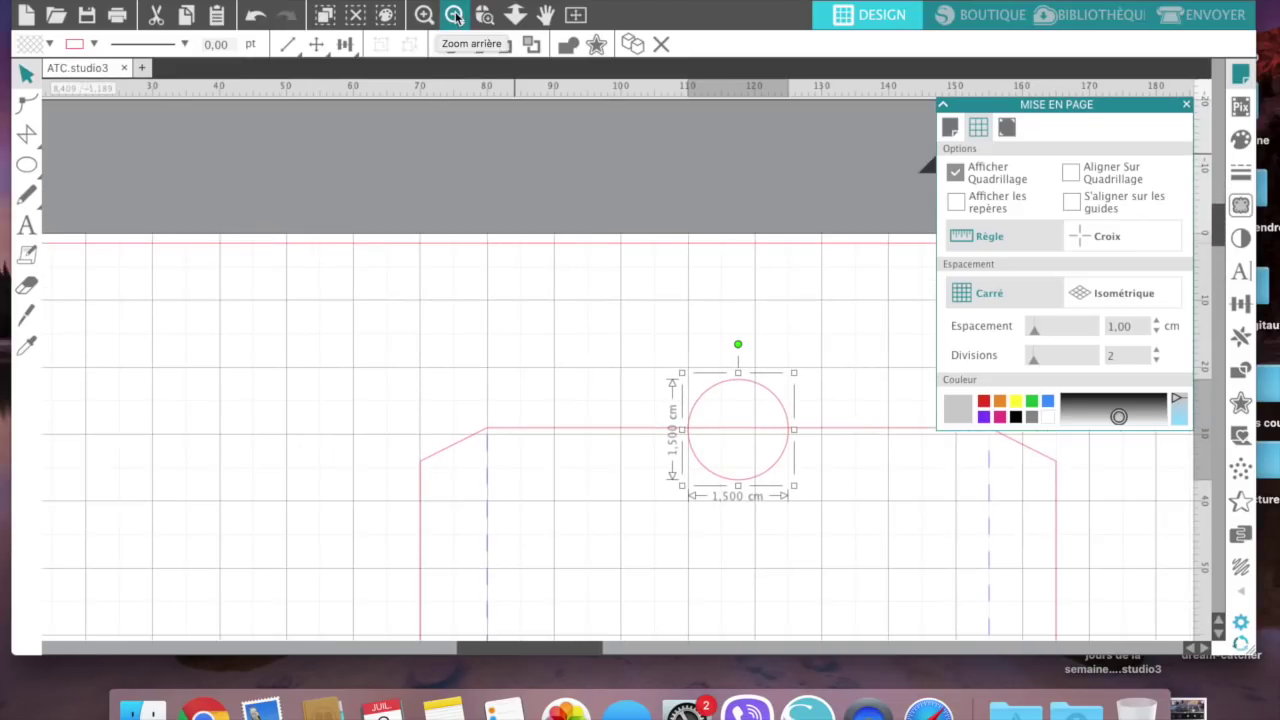
click(455, 15)
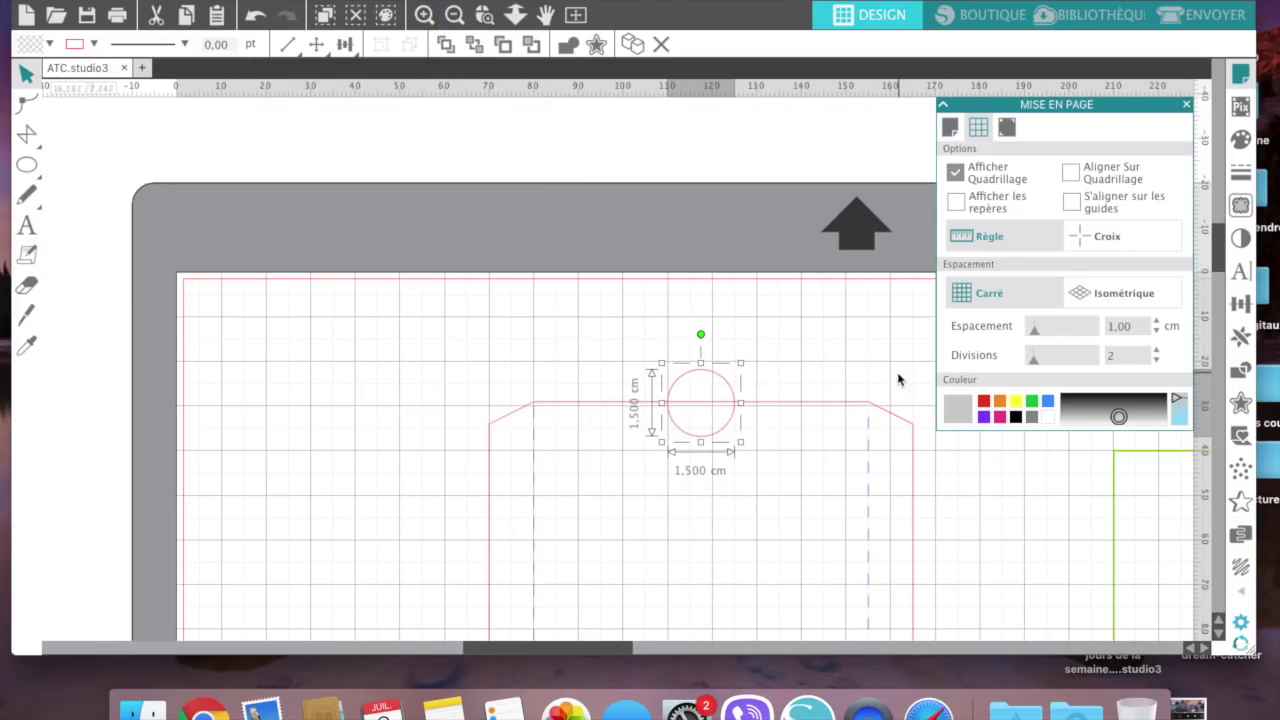
shift+click(814, 404)
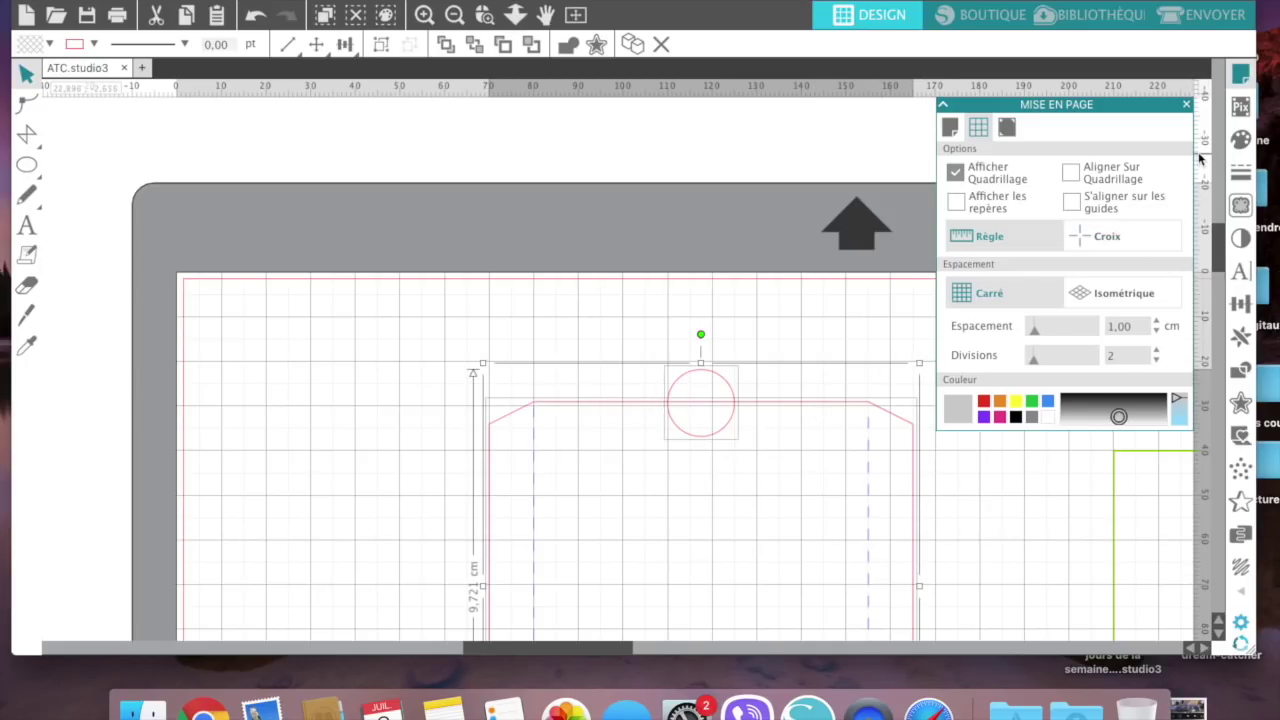
click(1187, 105)
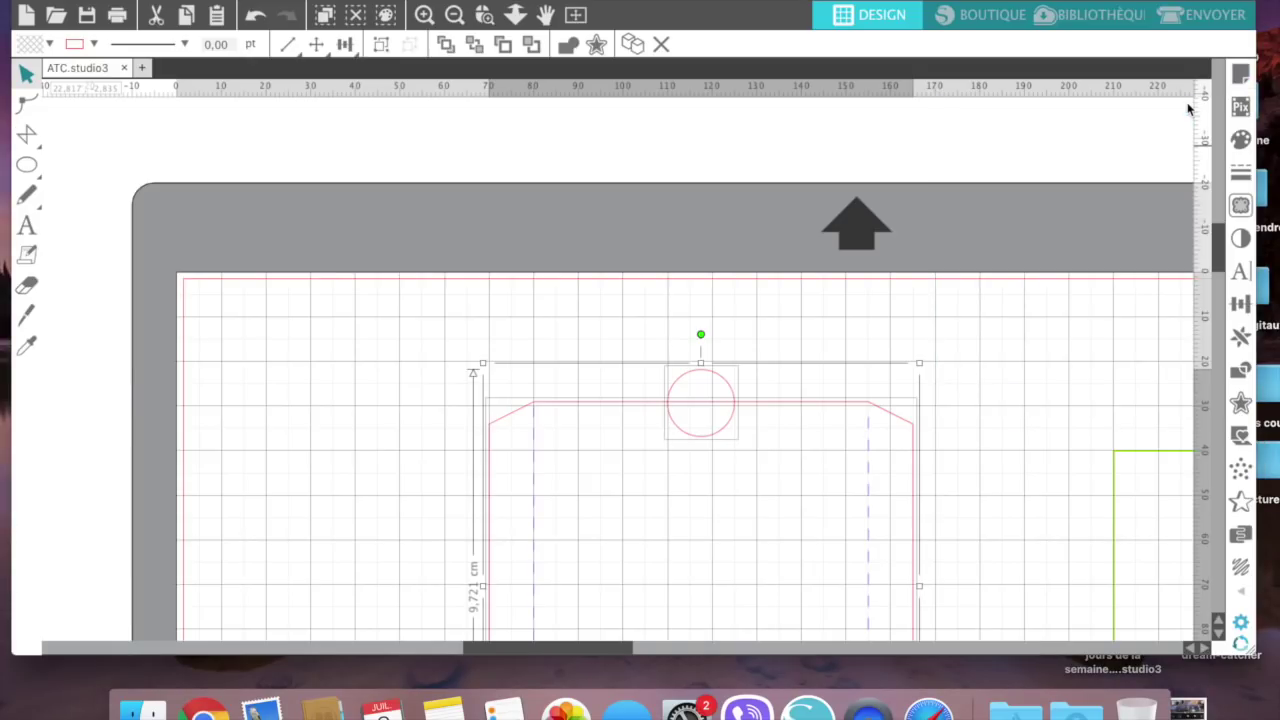
click(1242, 378)
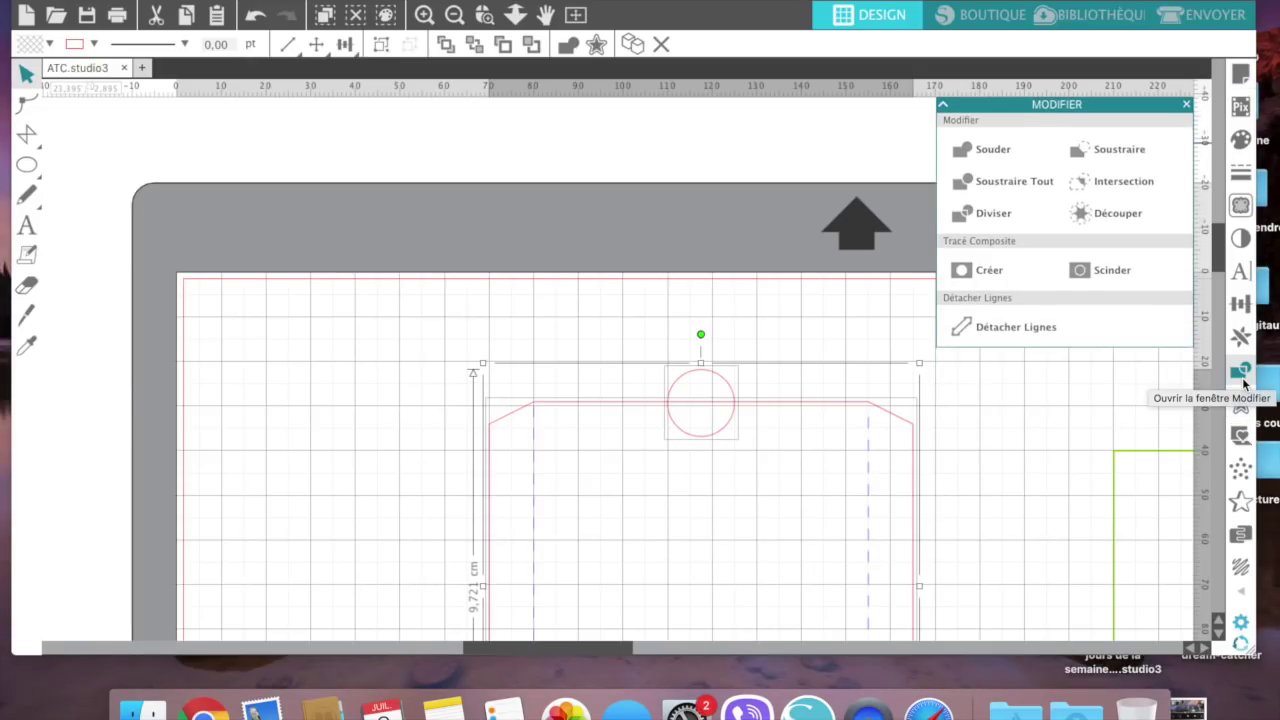
click(1080, 153)
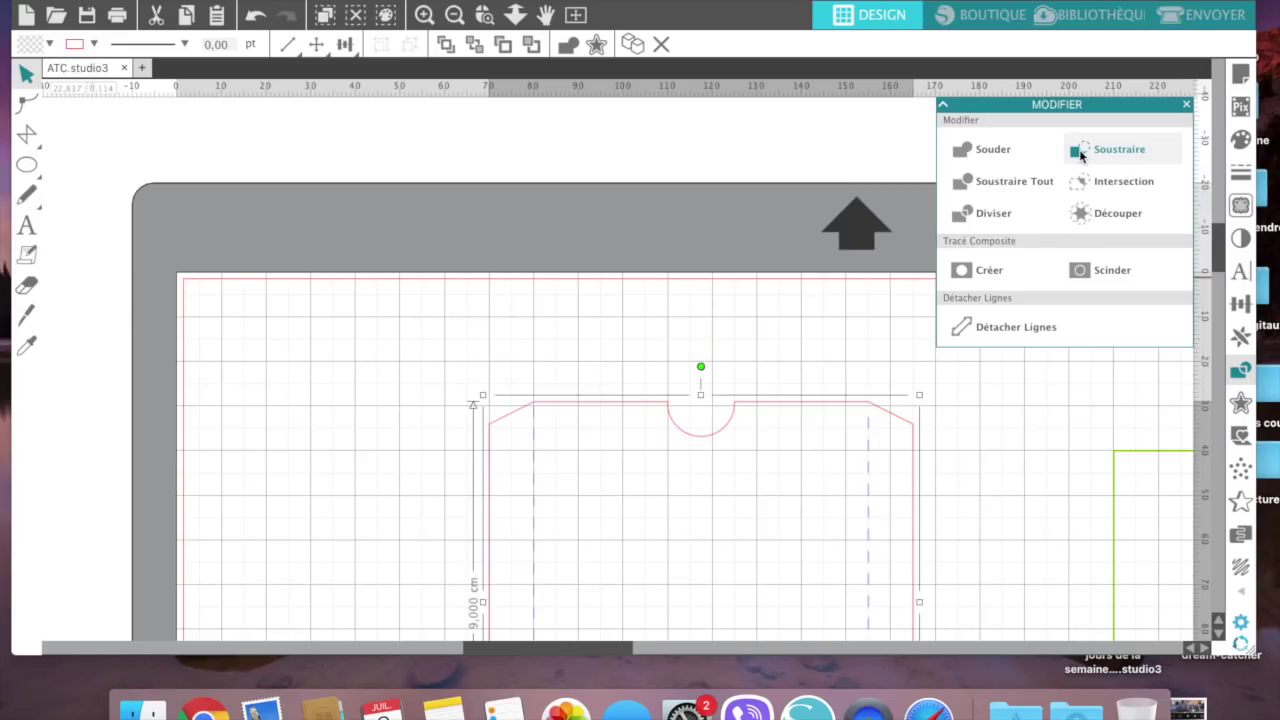
Step: Fit the whole page in view, hide the grid and delete the green 7.5 x 8 cm reference rectangle
click(578, 15)
click(580, 16)
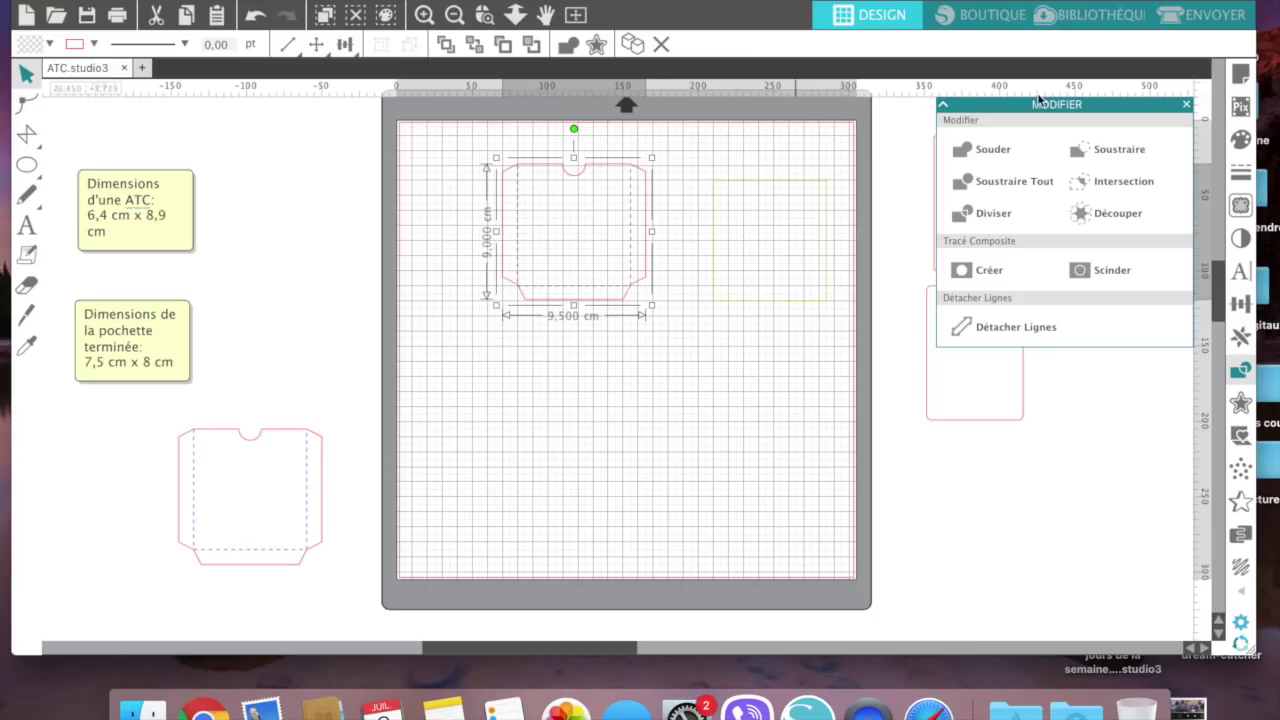
click(1243, 73)
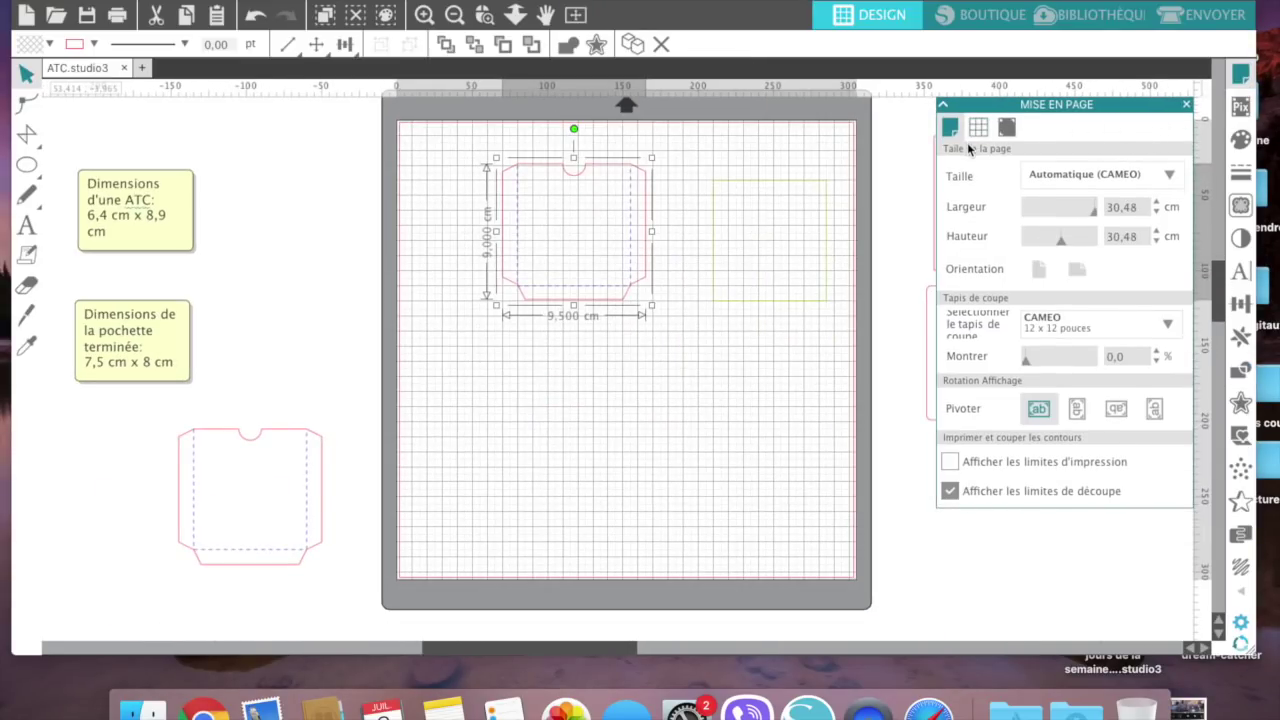
click(978, 127)
click(956, 173)
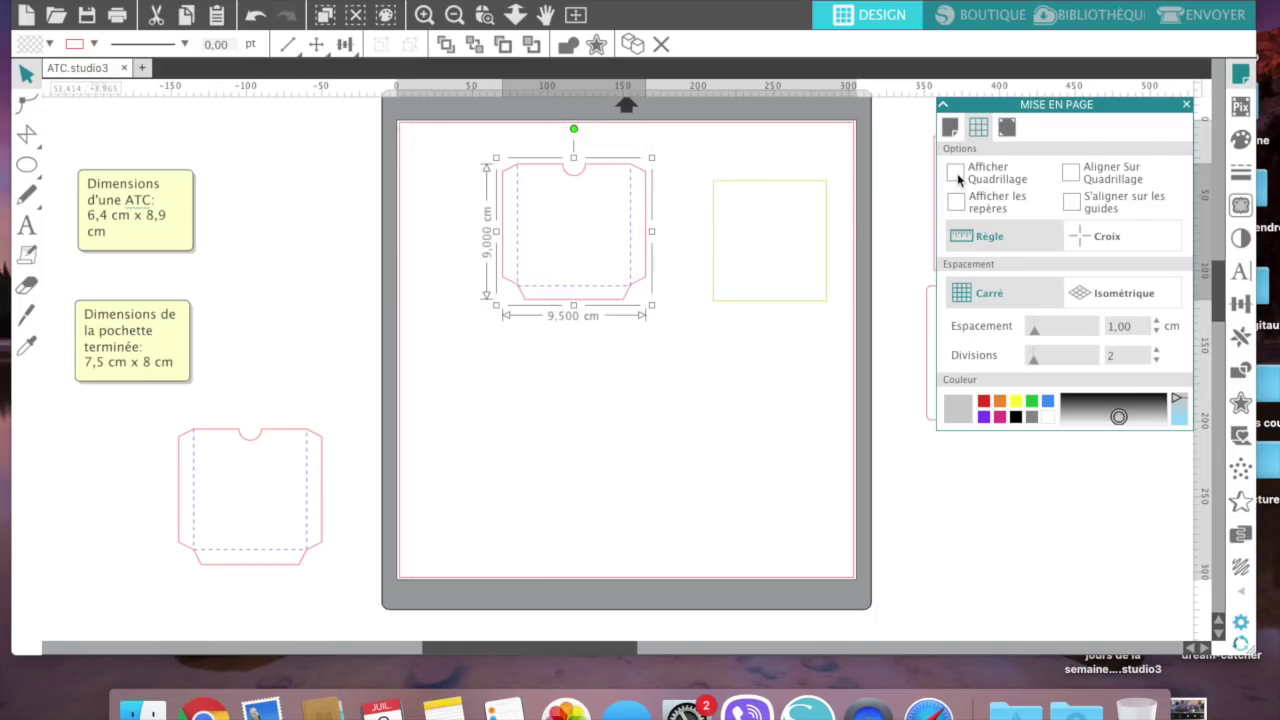
click(740, 184)
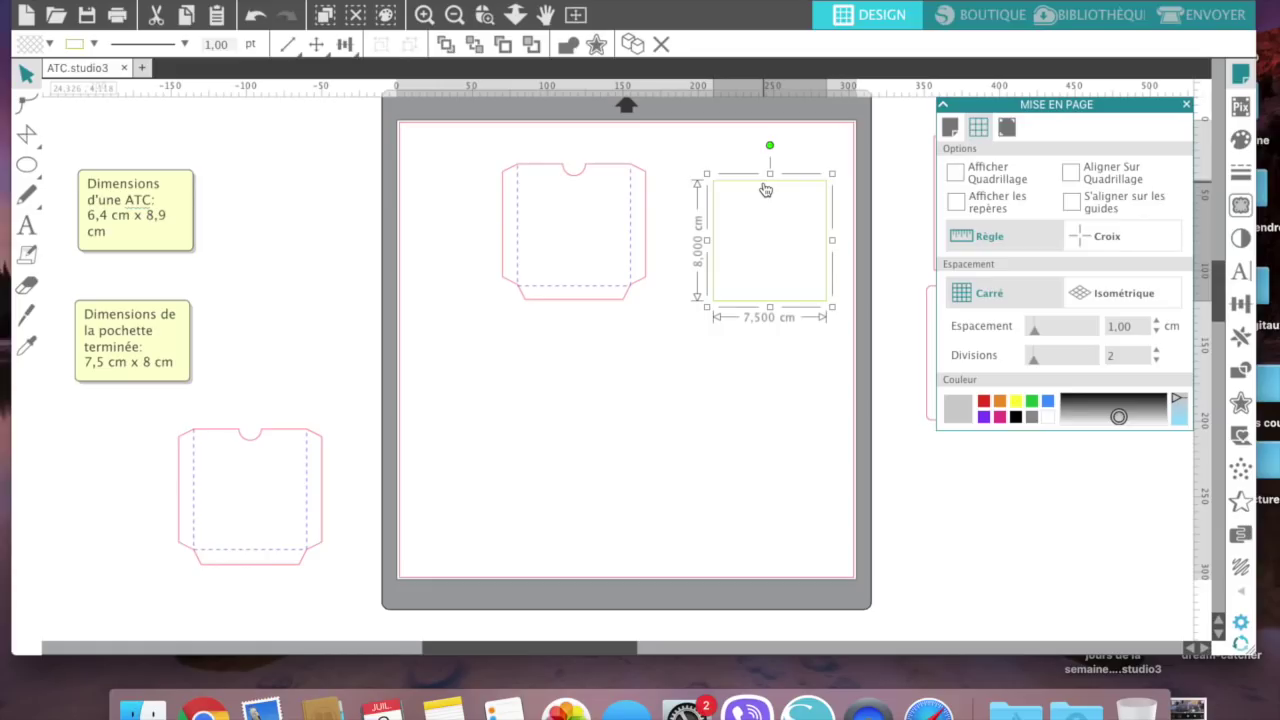
key(Delete)
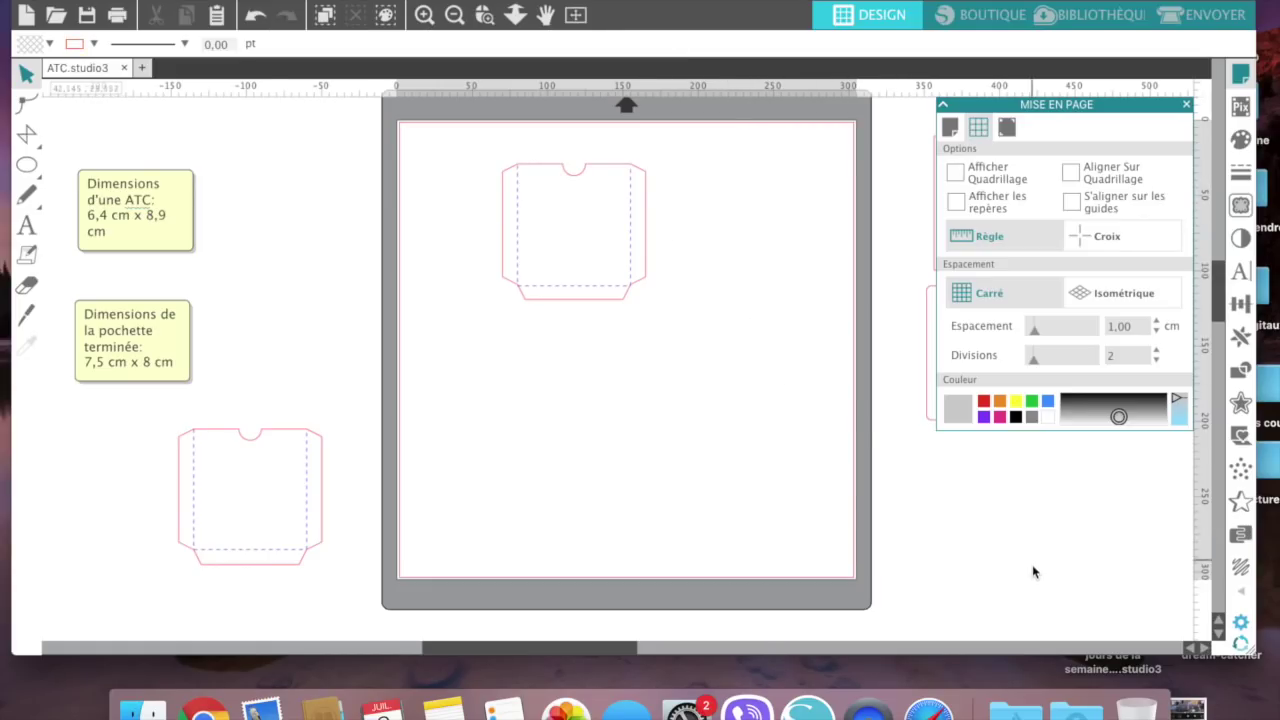
Step: Arrange the pocket template and one rounded ATC card side by side near the mat's upper-left corner and switch to the Send view
drag(930, 424, 532, 284)
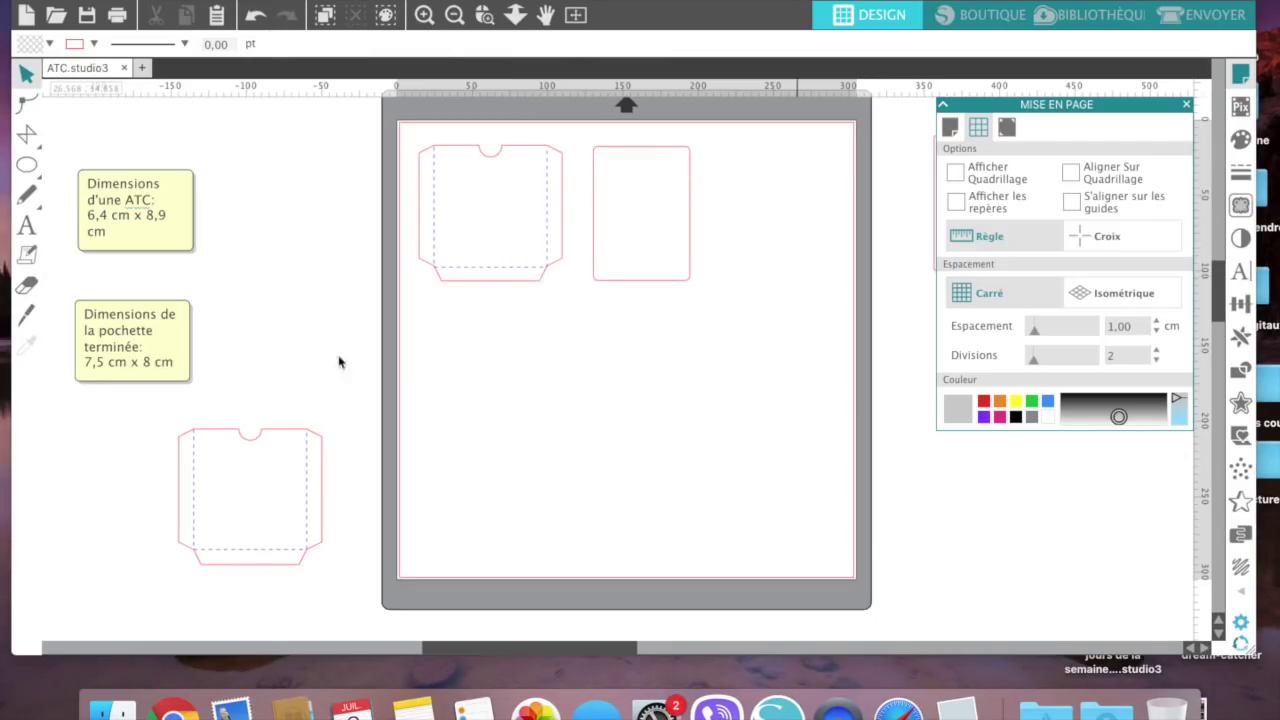
click(1216, 13)
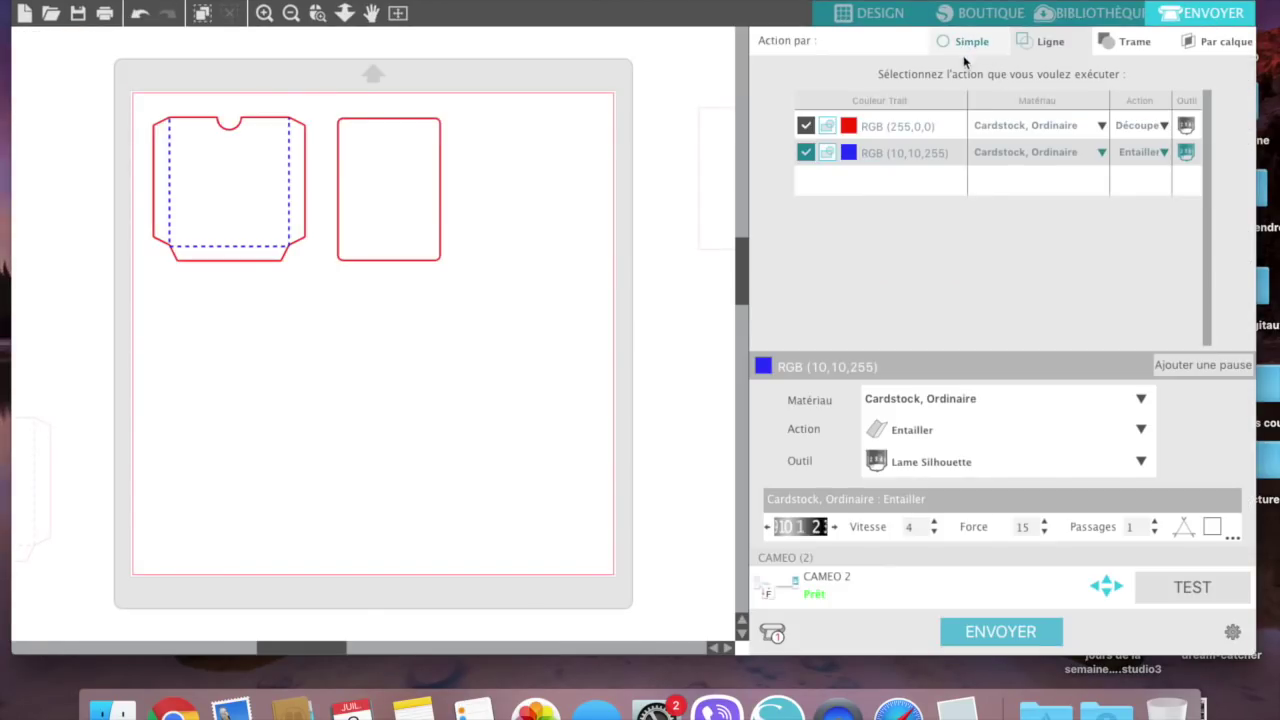
Step: Assign the send actions by line colour, with Cardstock, Ordinaire for the red lines and Entailler for the blue lines
click(974, 42)
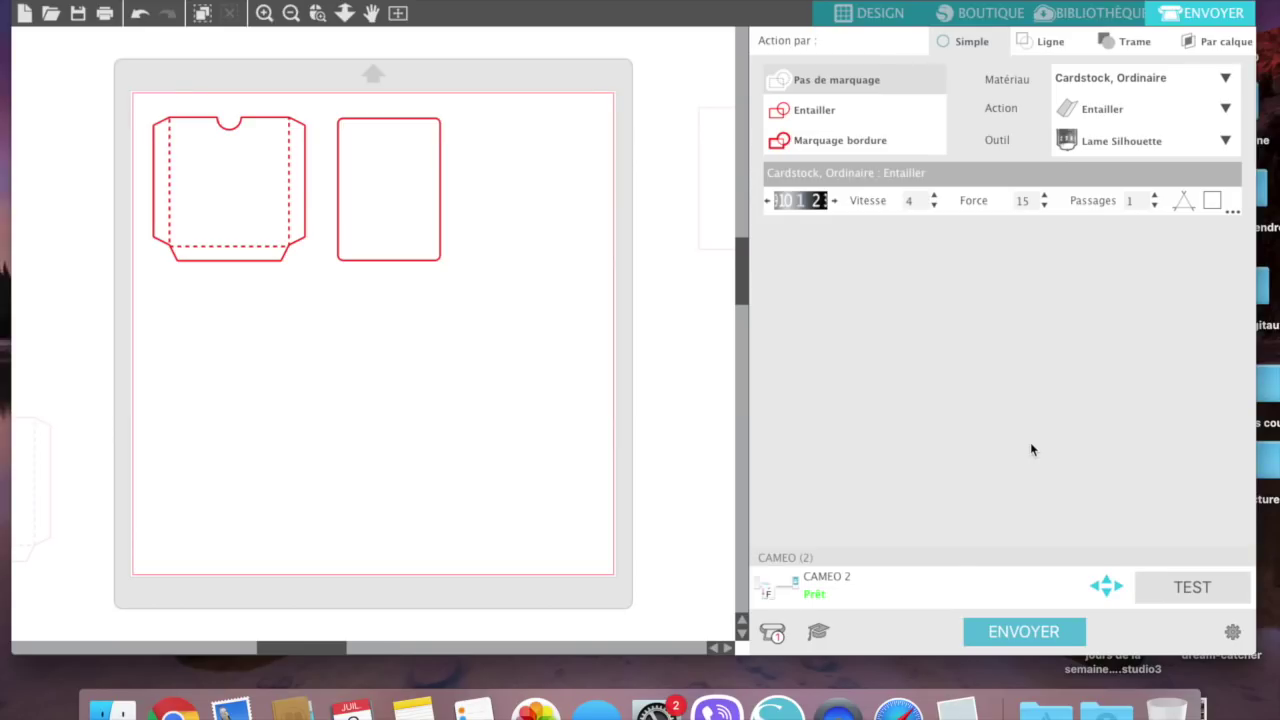
click(1038, 42)
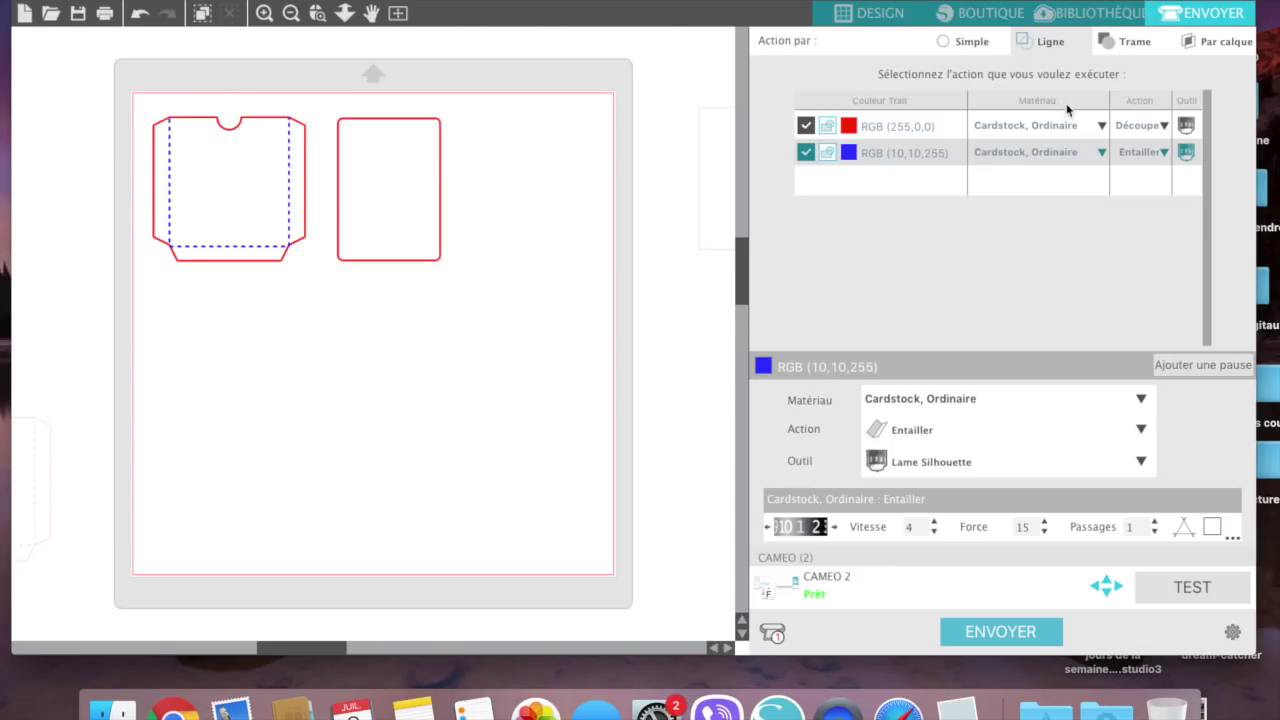
click(1103, 127)
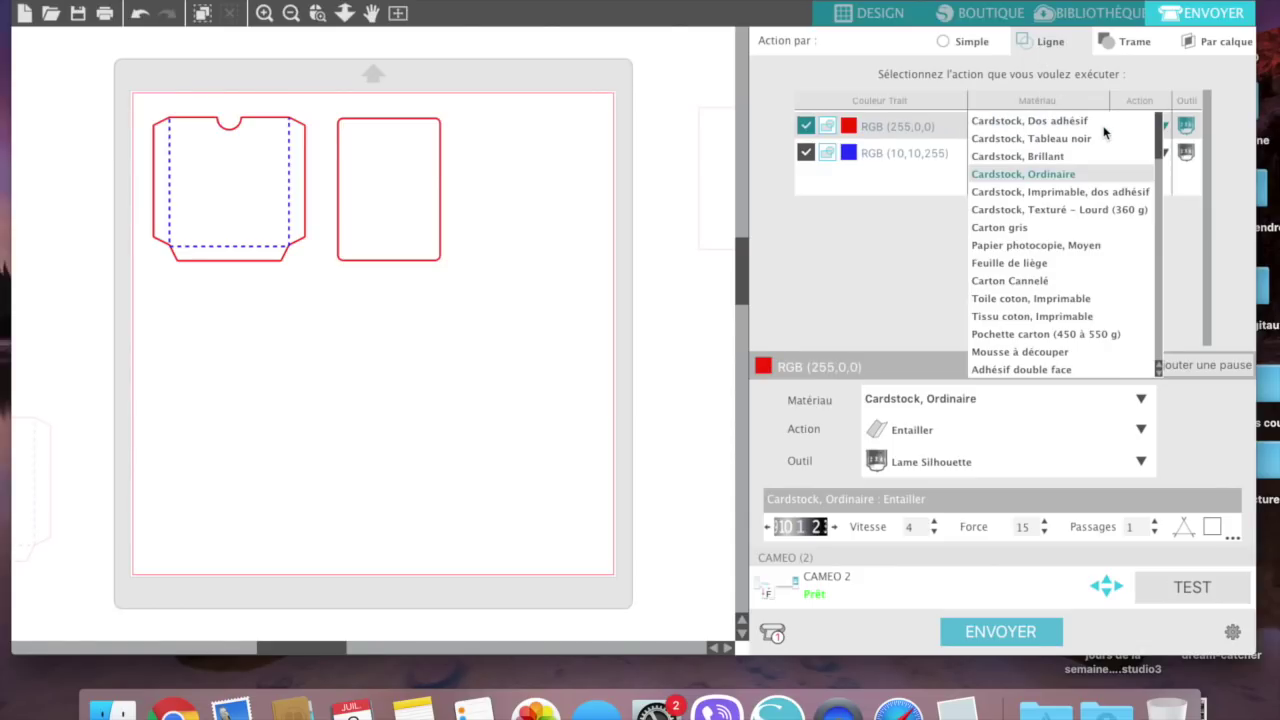
click(1068, 178)
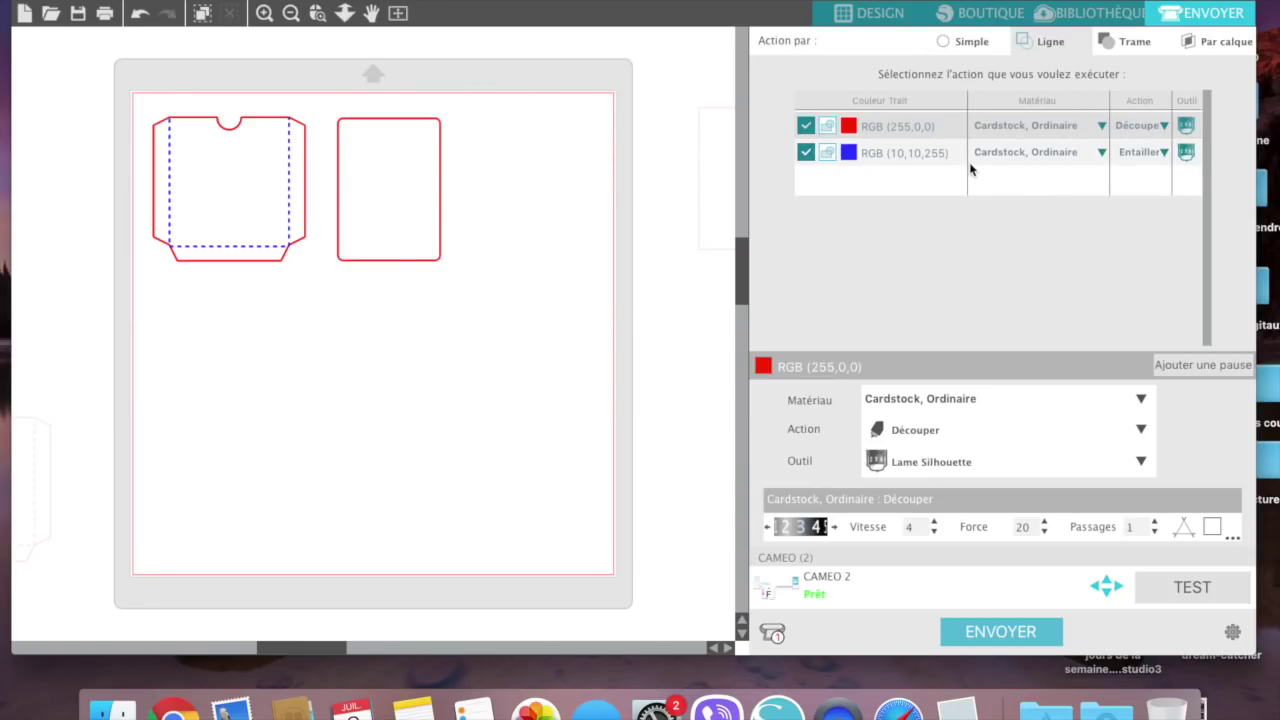
click(1165, 153)
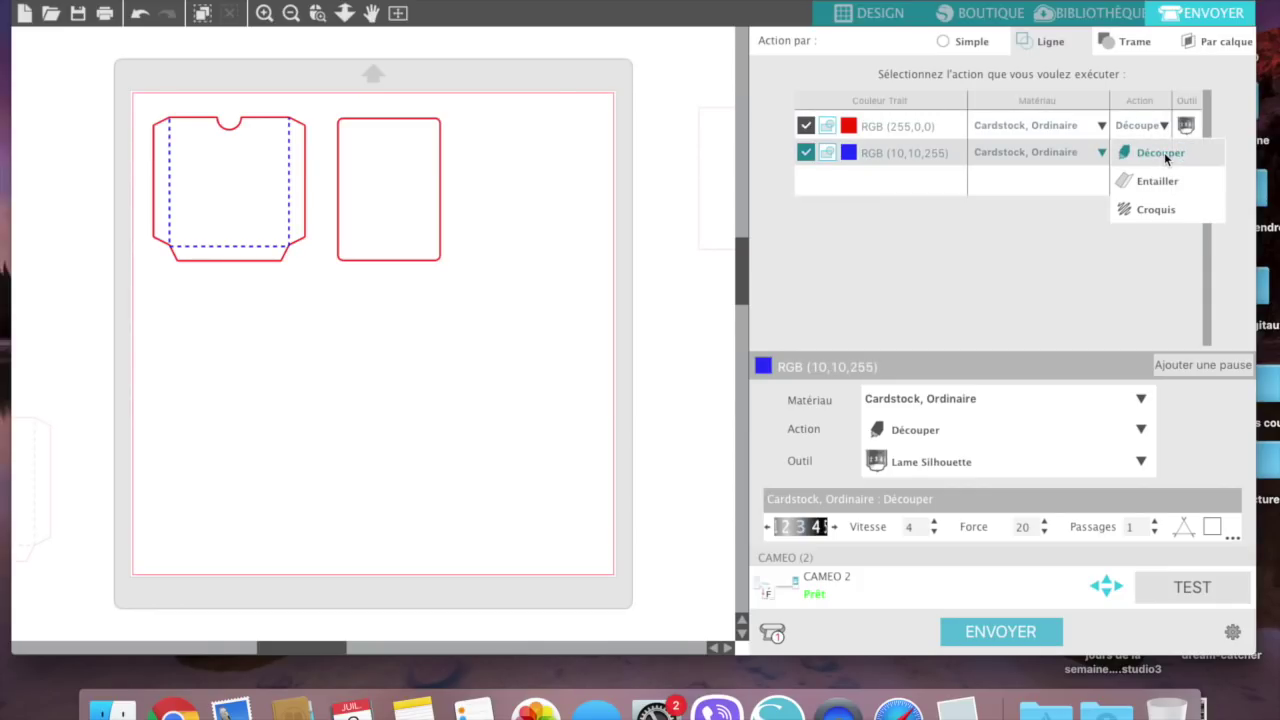
click(1162, 181)
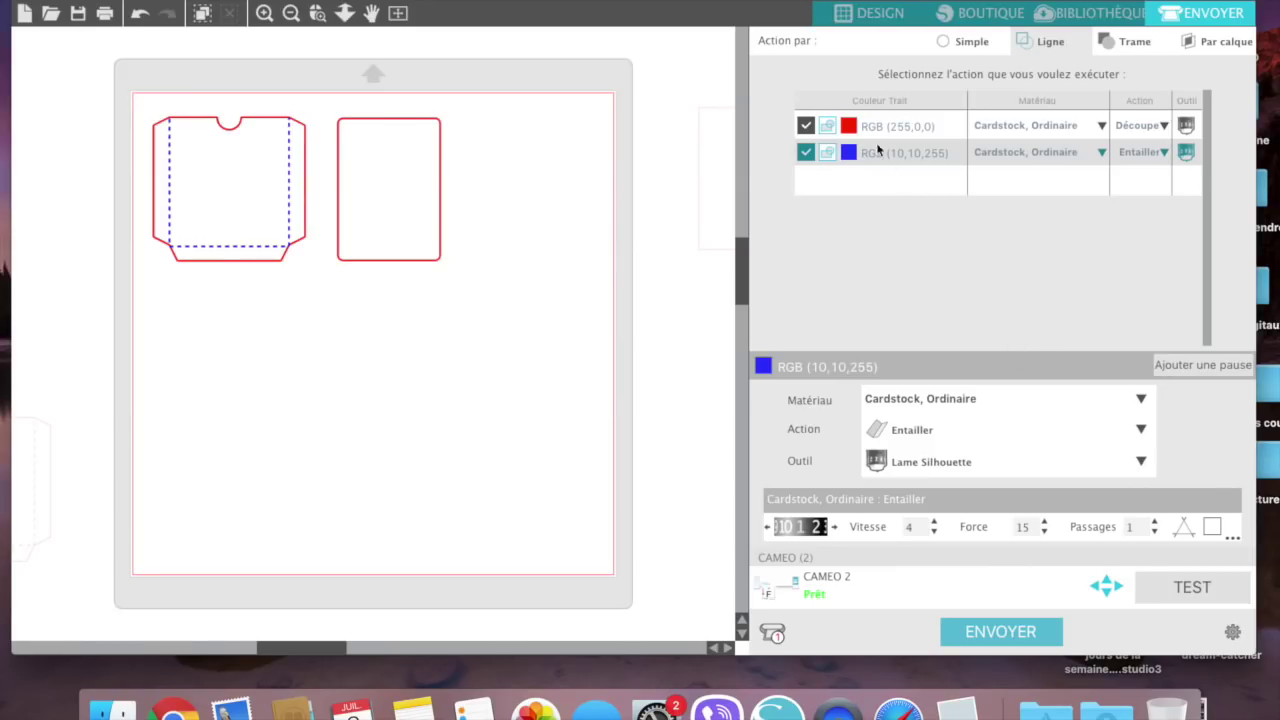
Step: Exclude the red outlines from the job and send only the blue dashed fold lines to the CAMEO 2 for scoring
click(854, 127)
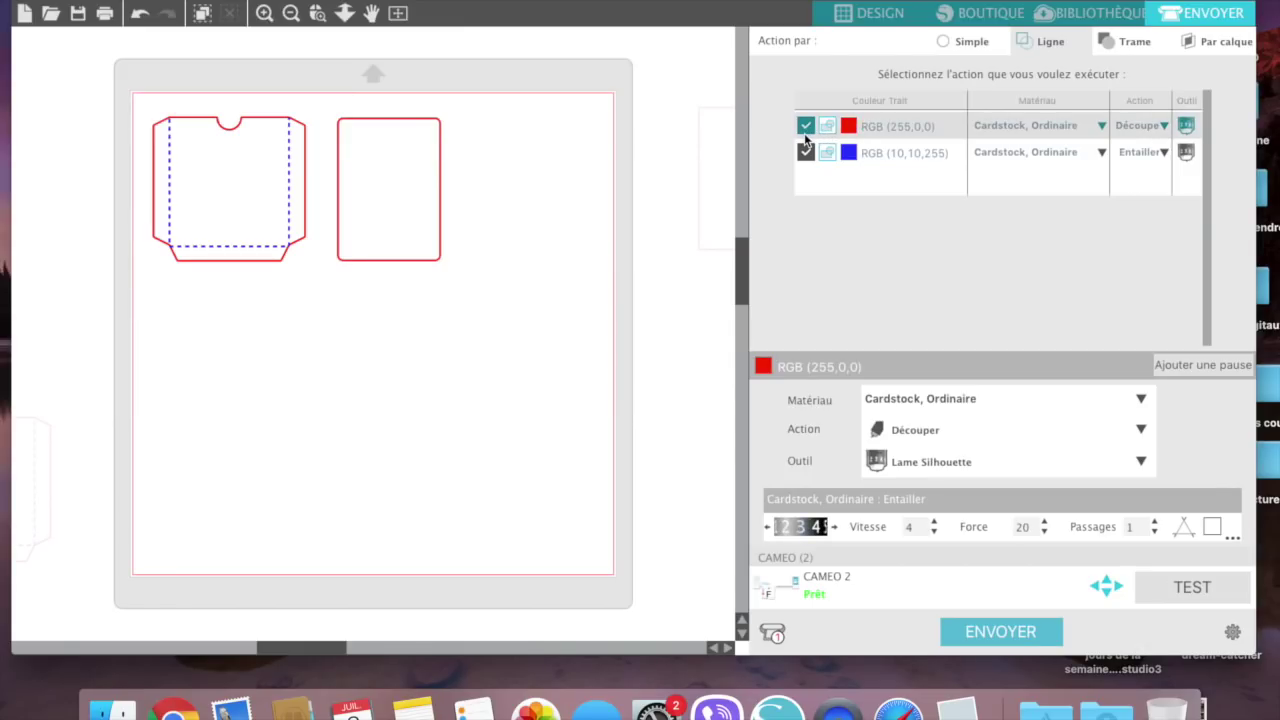
click(806, 126)
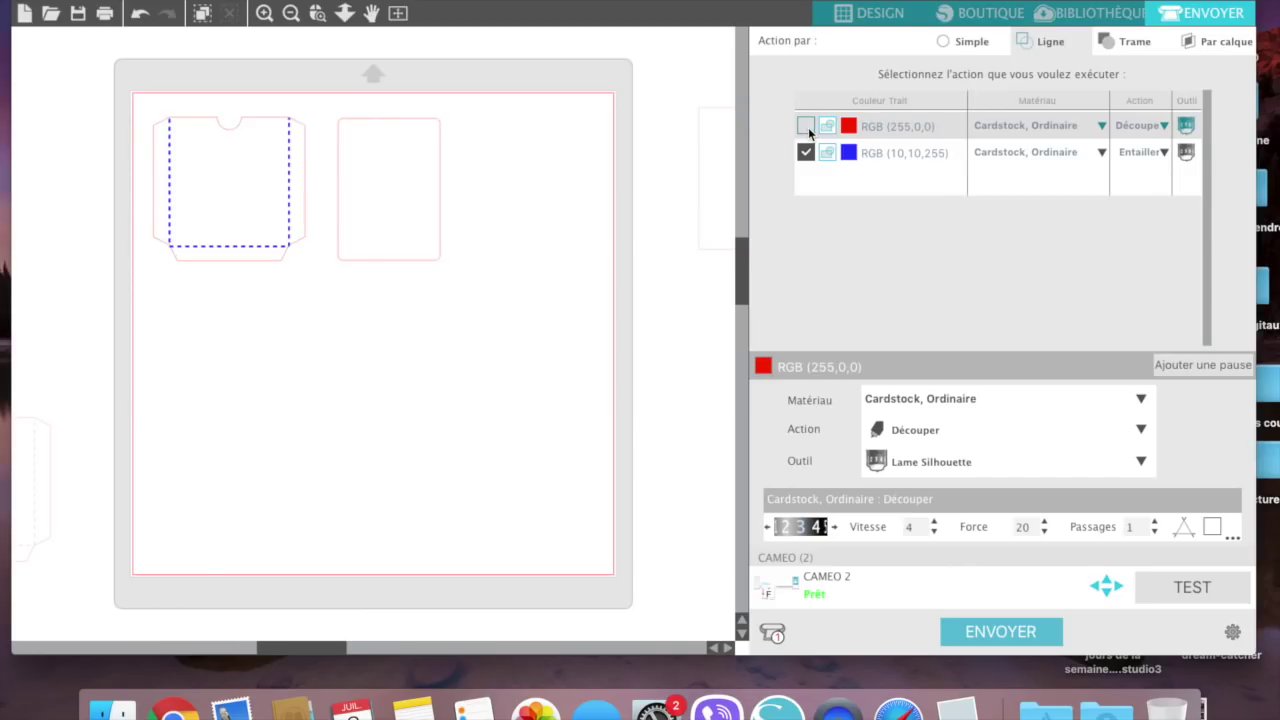
click(852, 158)
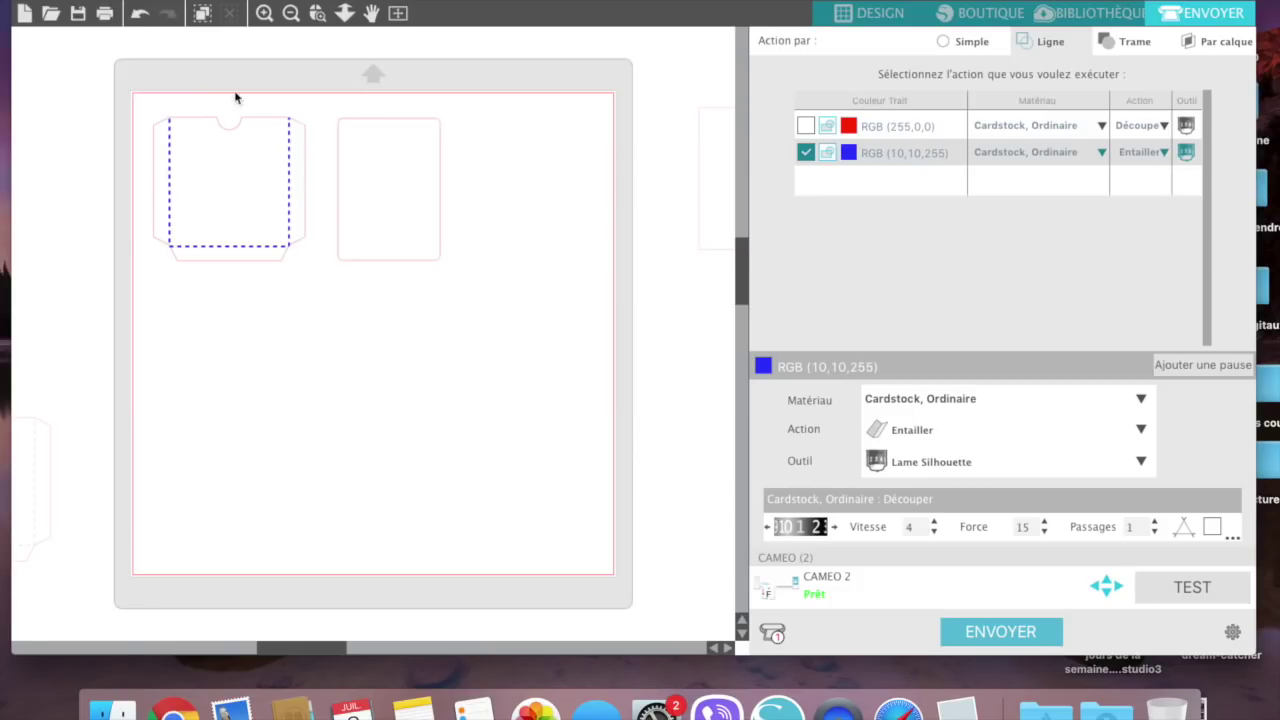
click(1001, 632)
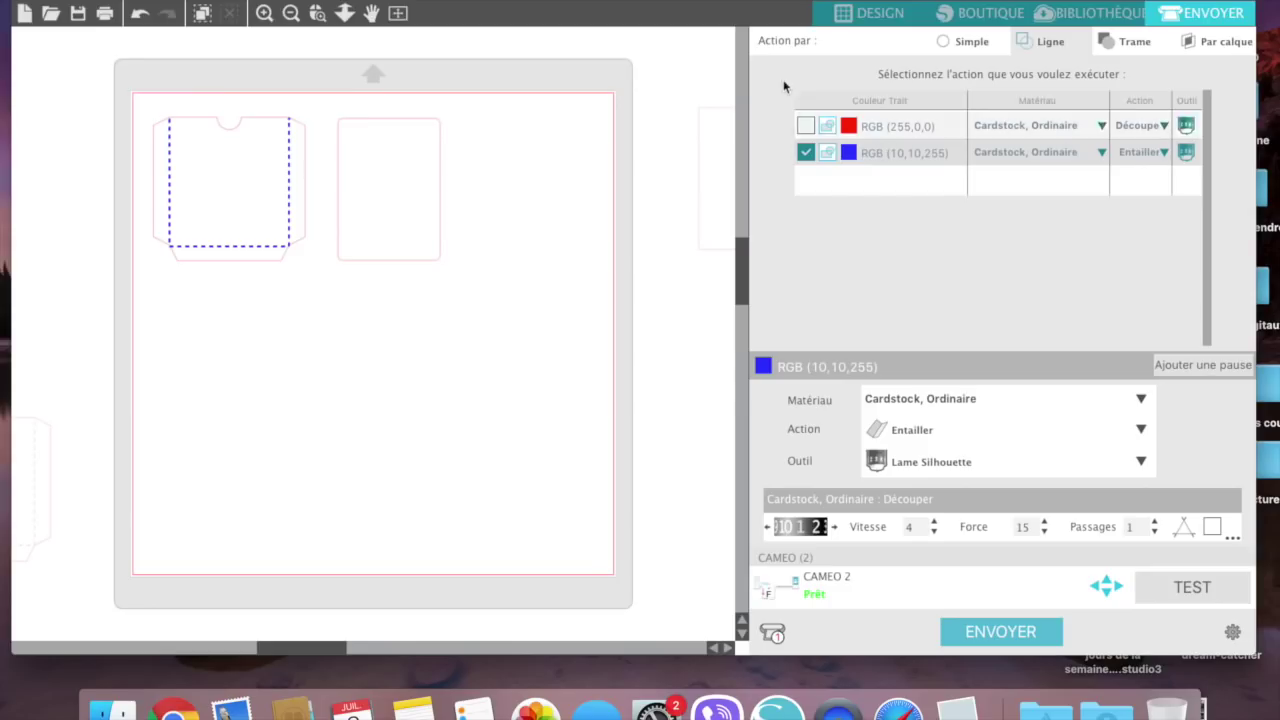
Step: Re-enable the red outlines with the Découper action and exclude the blue fold lines from the job
click(806, 125)
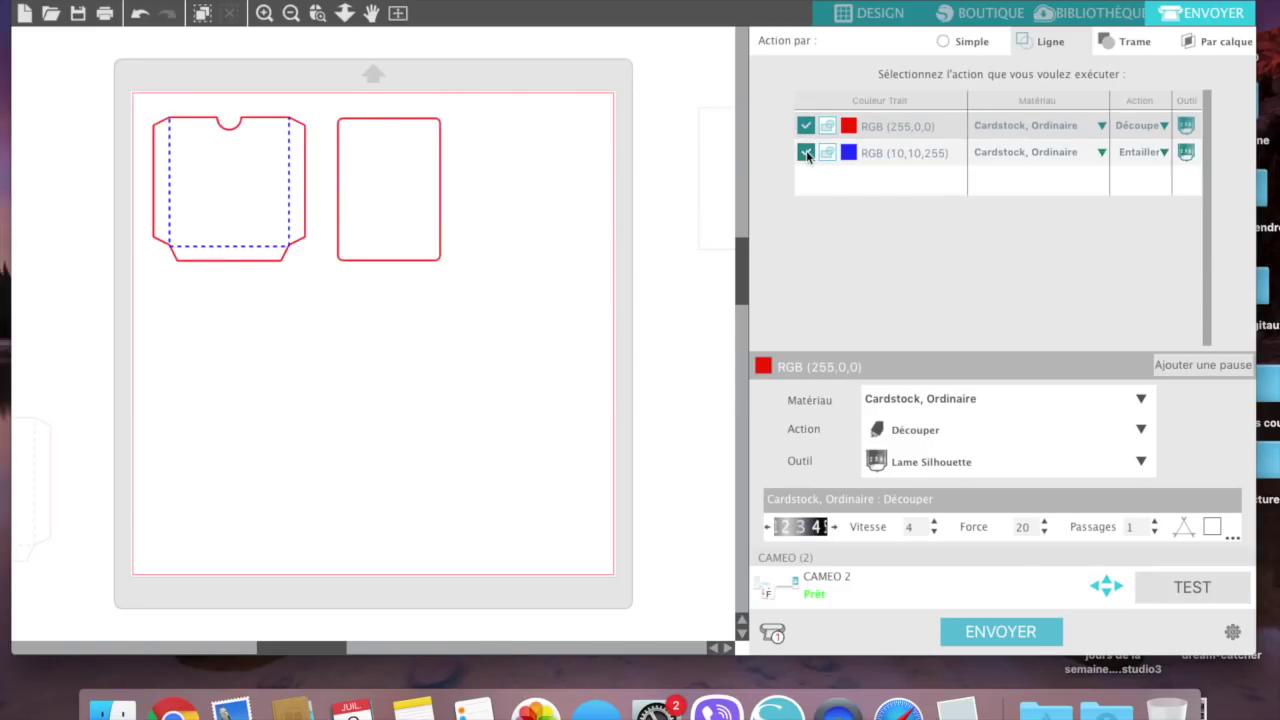
click(806, 154)
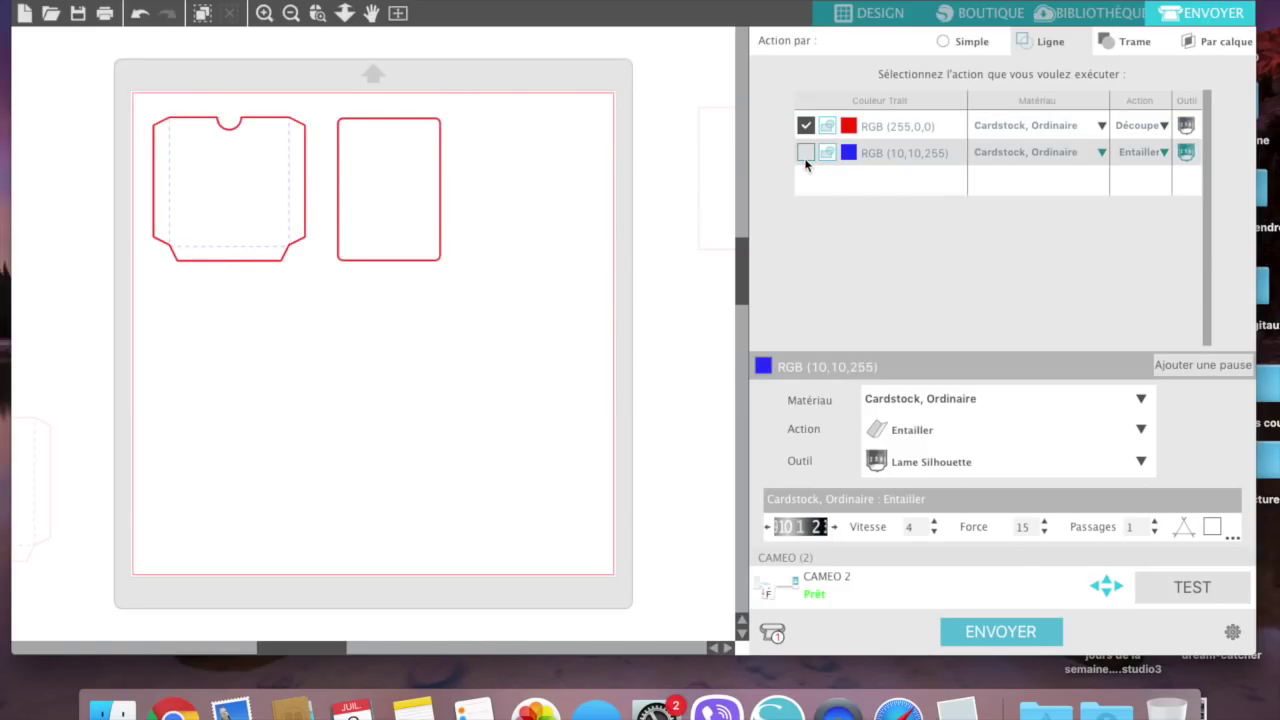
click(854, 124)
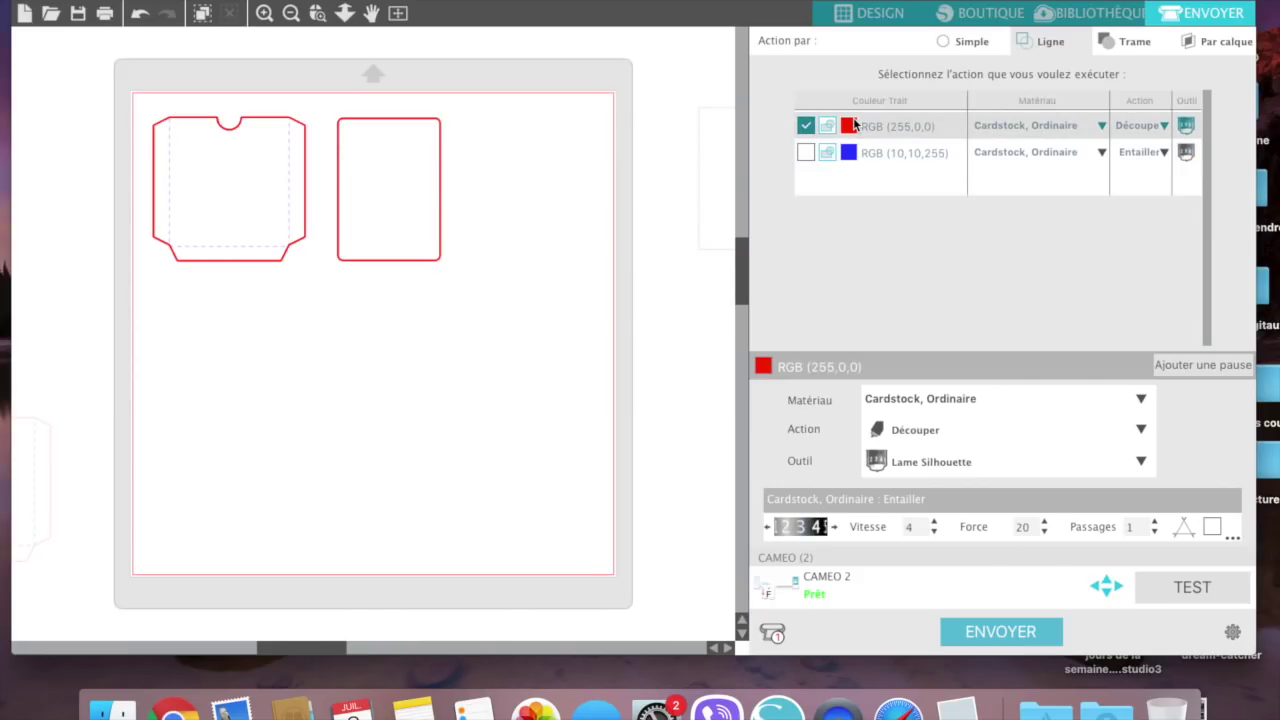